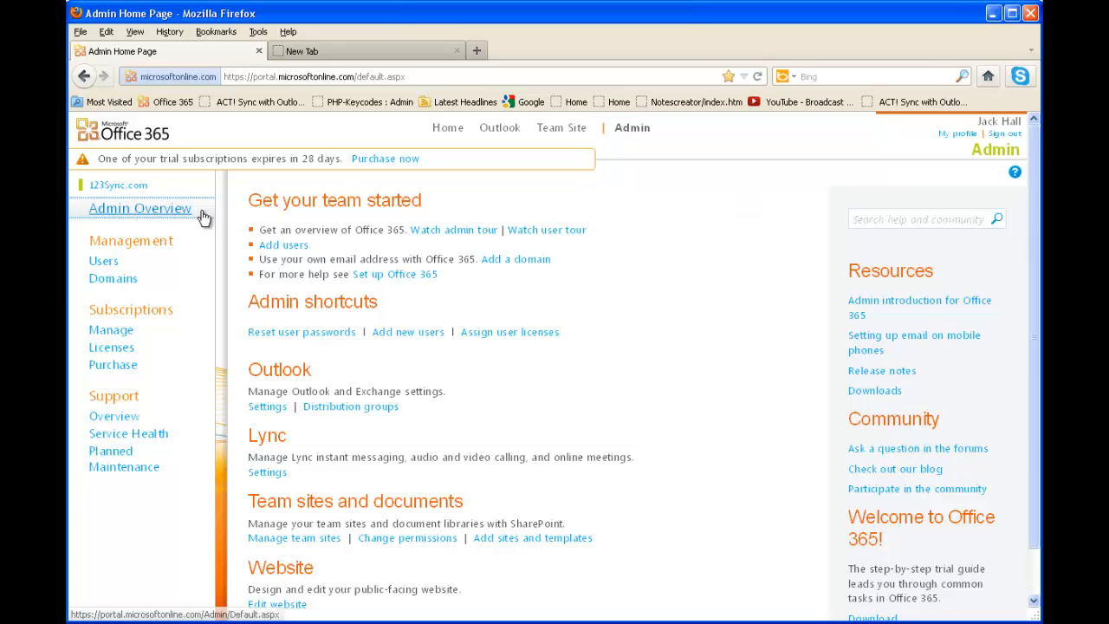
Start creating a single new user from the Office 365 user management page
click(95, 262)
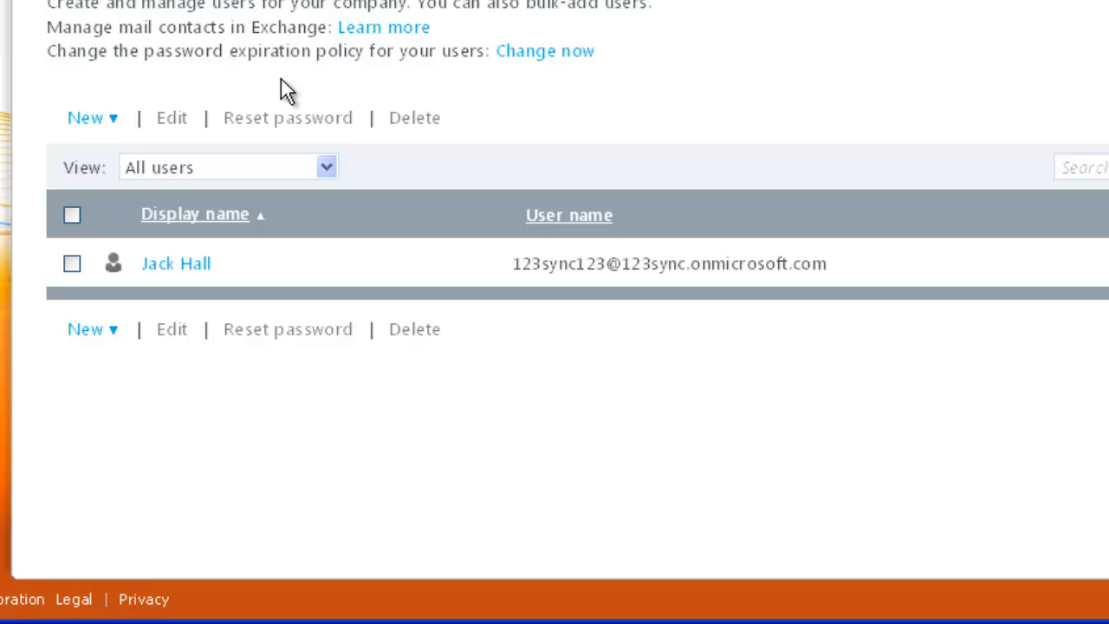
click(85, 121)
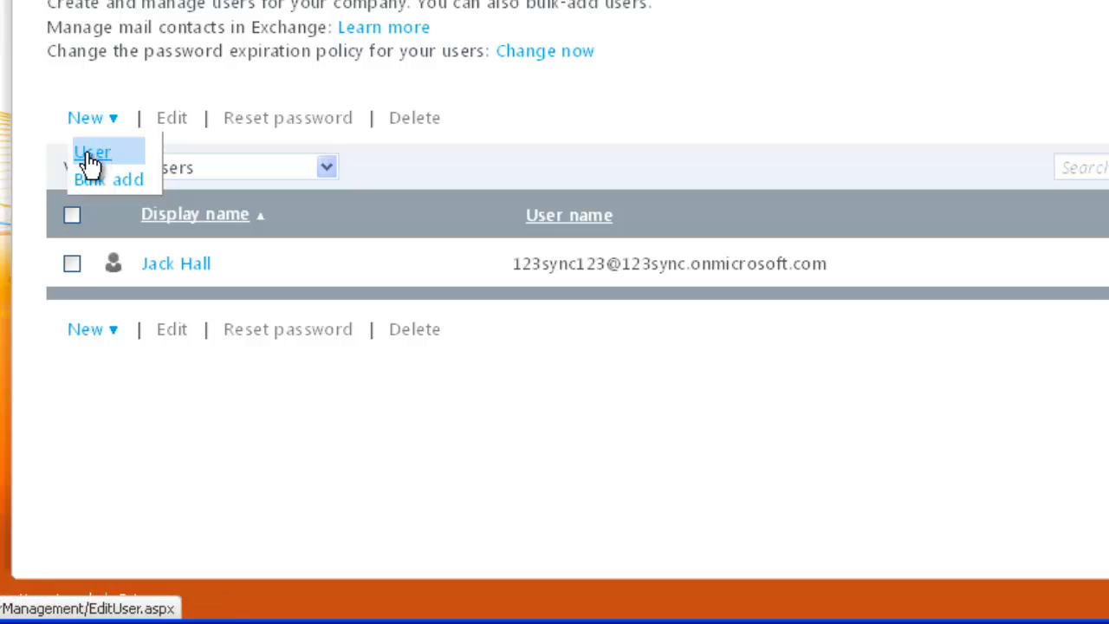
click(85, 152)
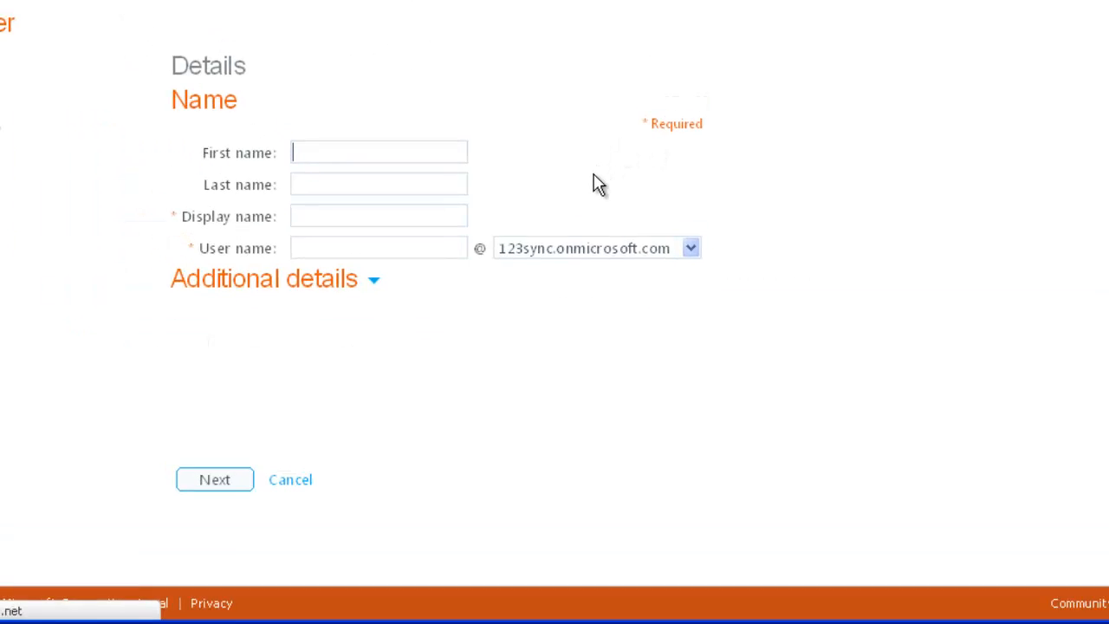
Enter the new user's first and last name in the account details
click(373, 194)
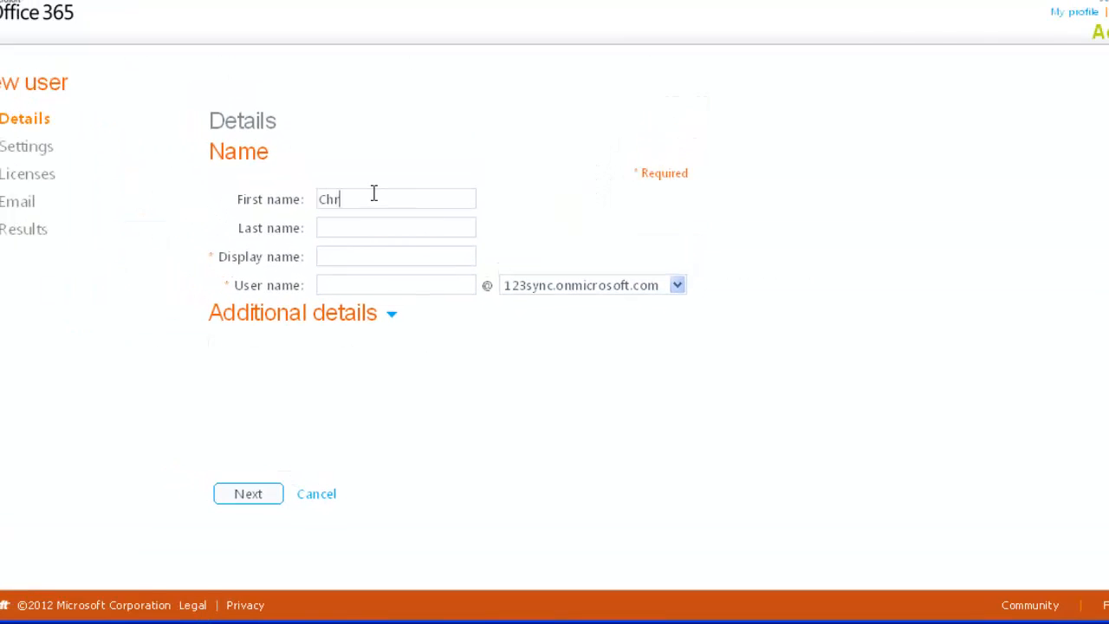
key(Tab)
key(Tab)
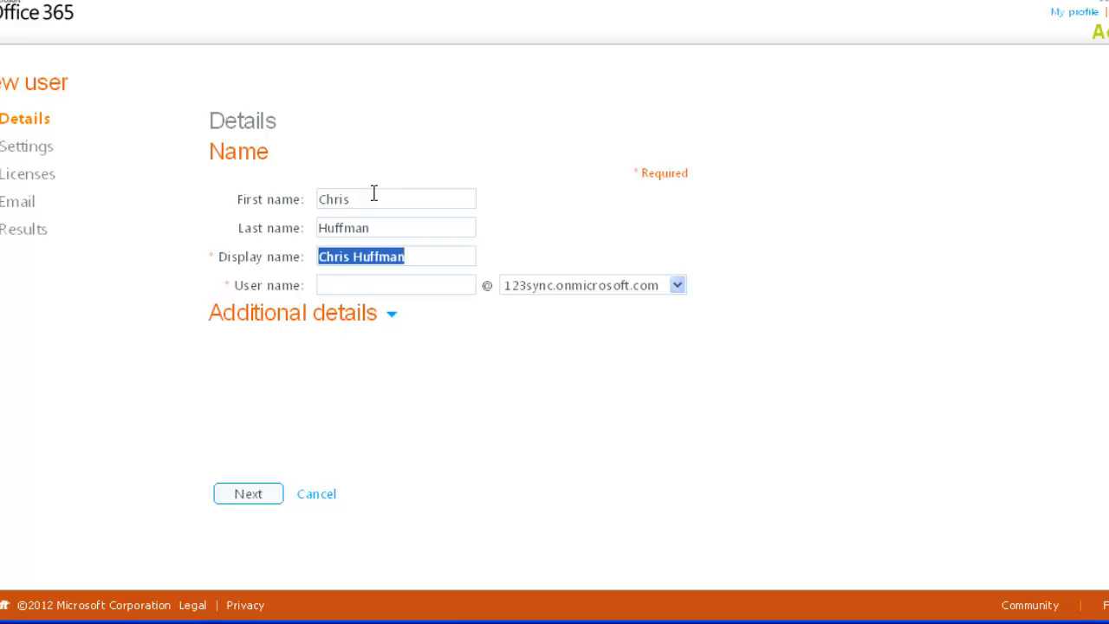
Set the user name to the first and last name joined by a period, and continue to the account settings
click(387, 283)
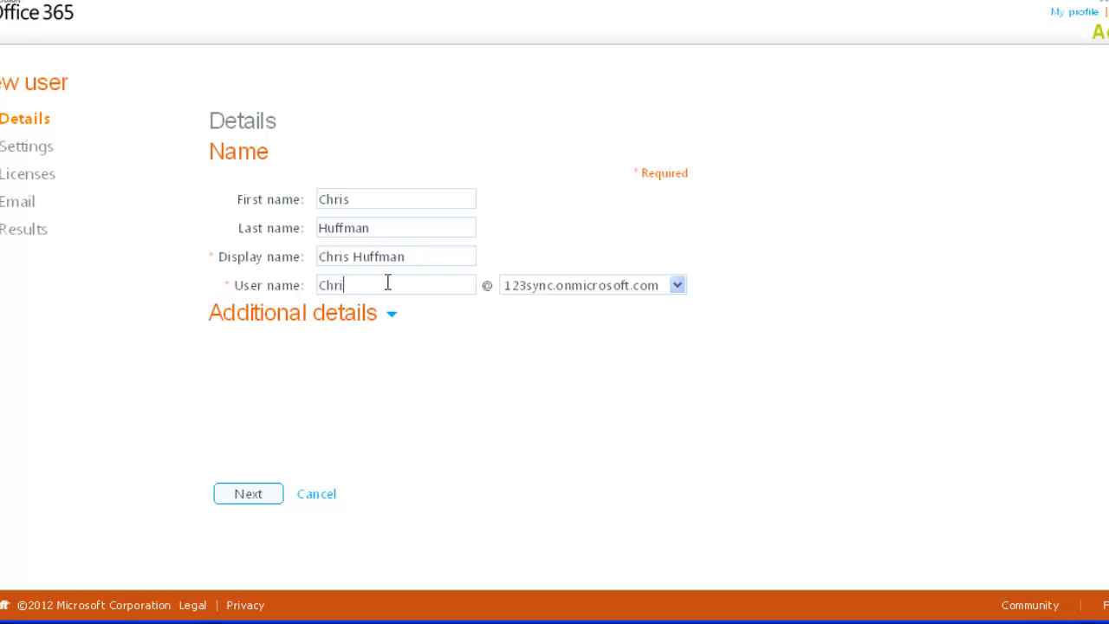
key(Left)
key(Left)
key(Left)
key(Left)
key(Left)
key(Right)
text(f)
key(Delete)
click(252, 501)
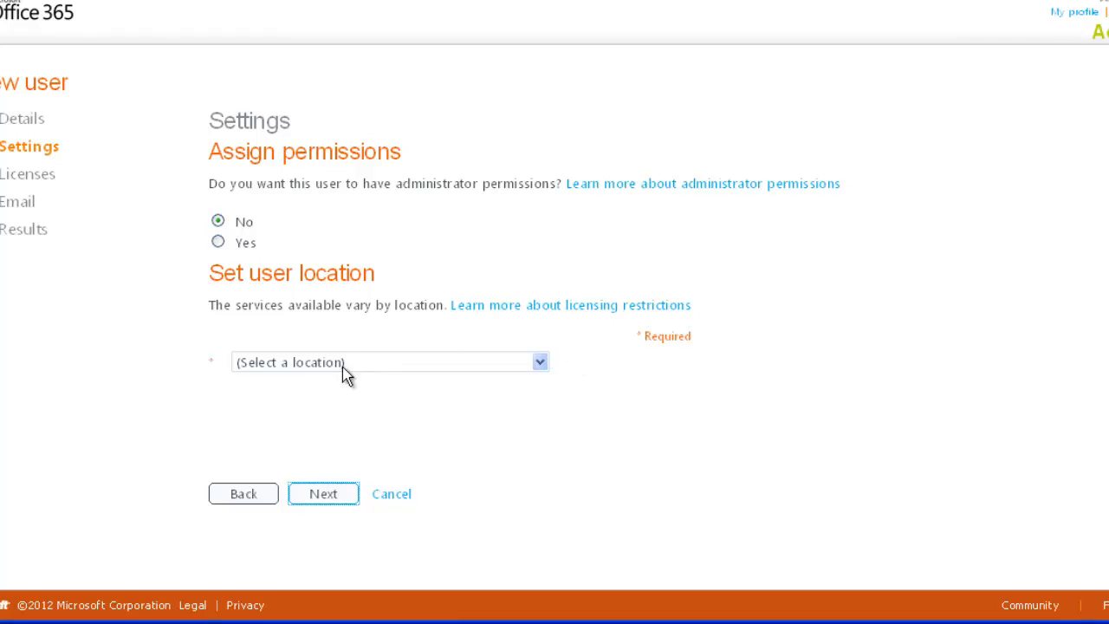
Set the user location to United States and create the account with the preselected Plan P1 licenses and results email
click(540, 363)
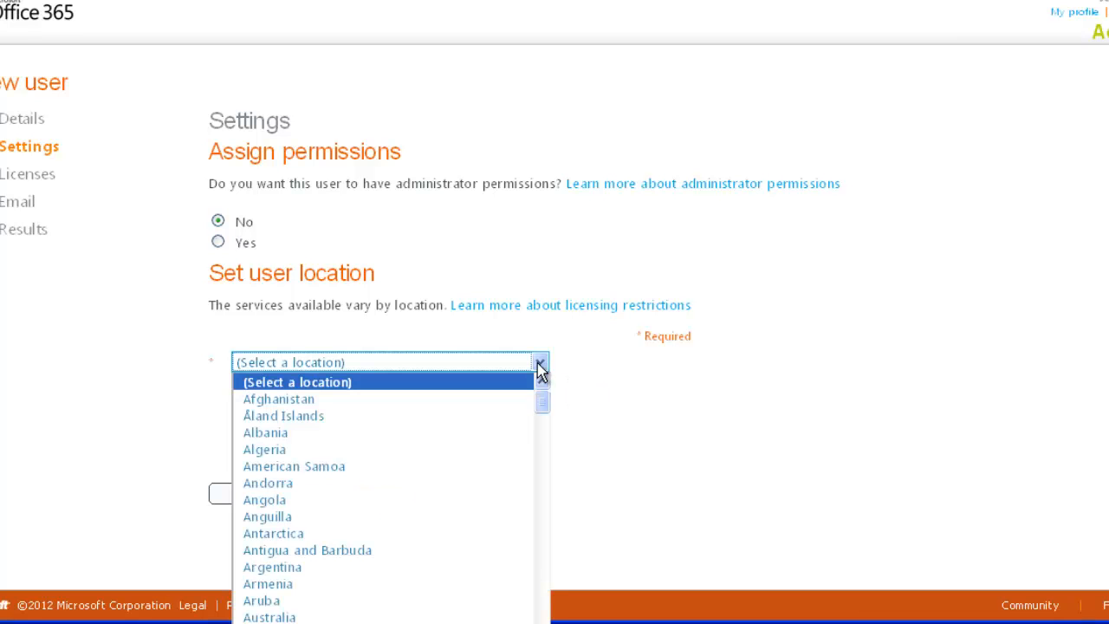
drag(540, 416, 542, 623)
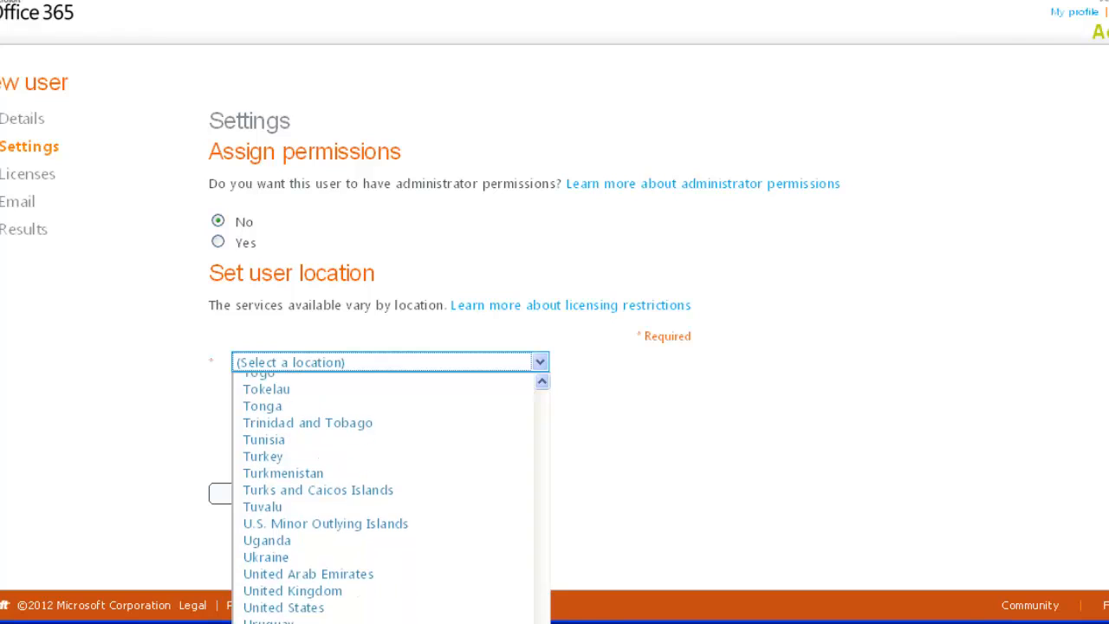
click(325, 607)
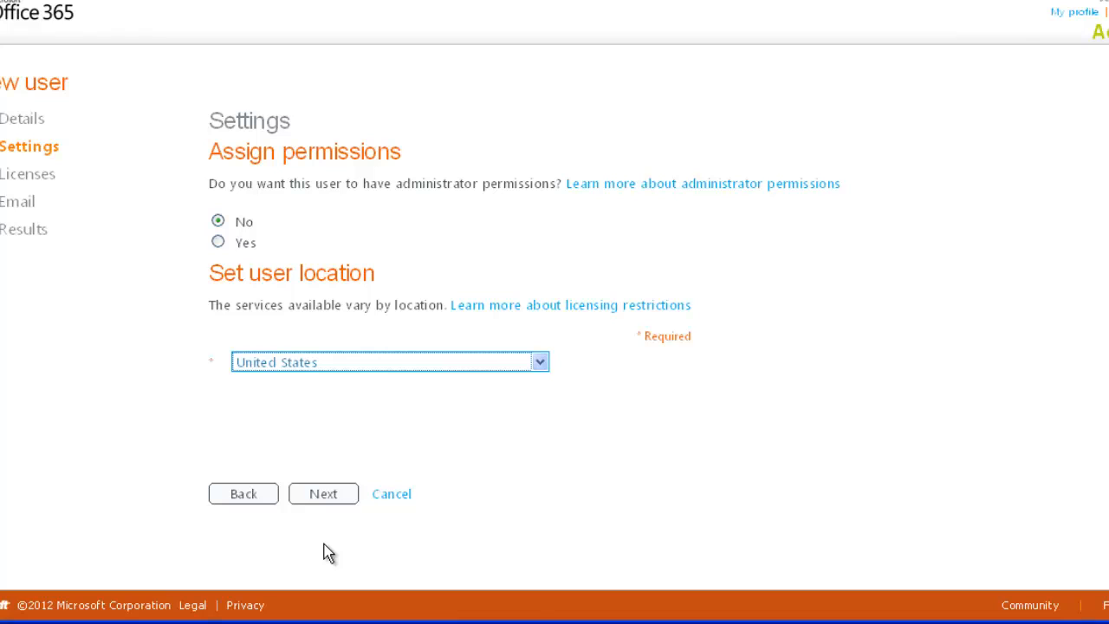
click(326, 499)
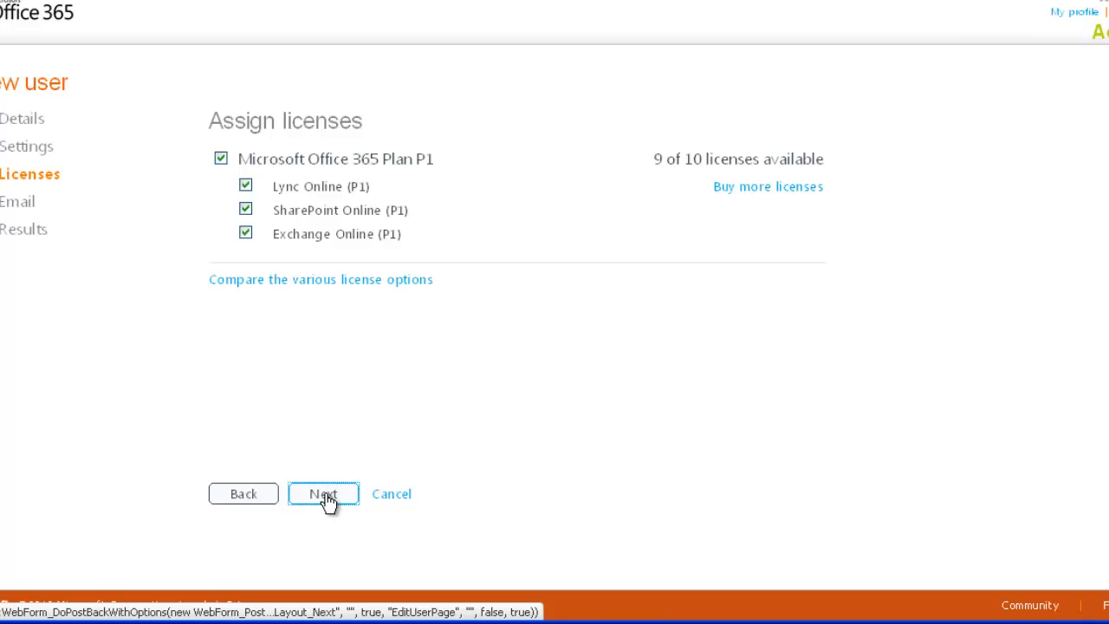
click(326, 498)
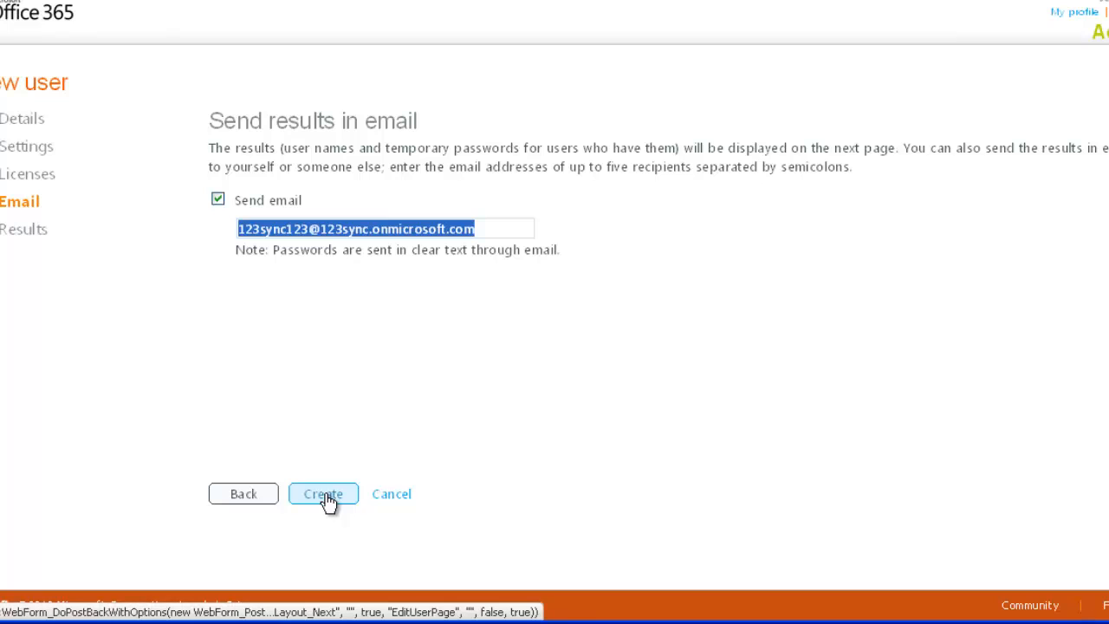
click(319, 496)
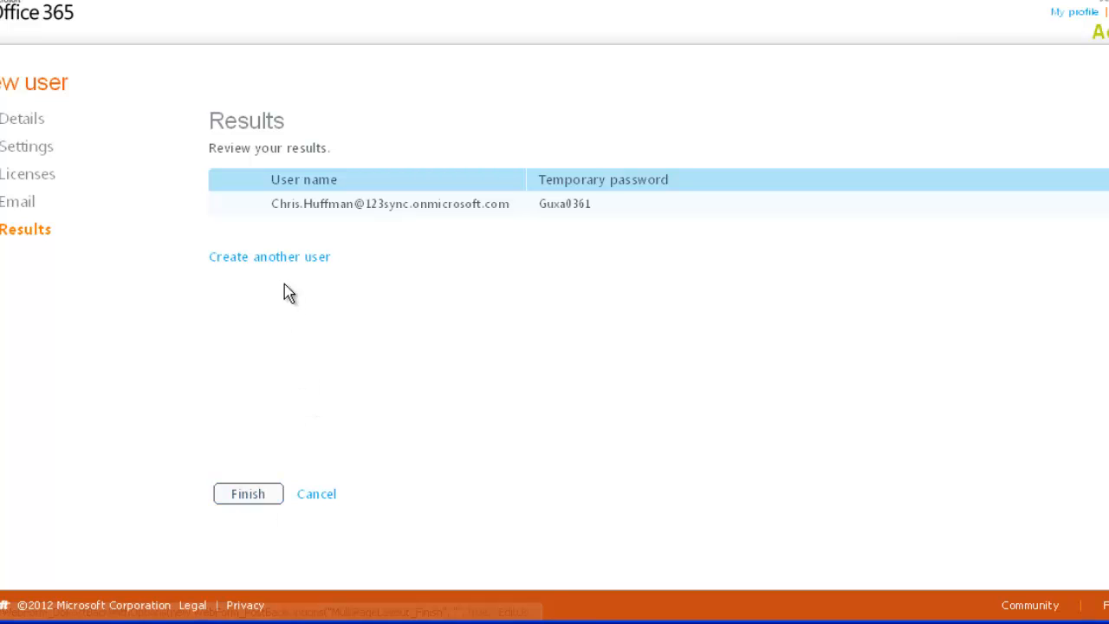
Start another new user, leaving the results page, and enter the second user's first and last name
click(290, 259)
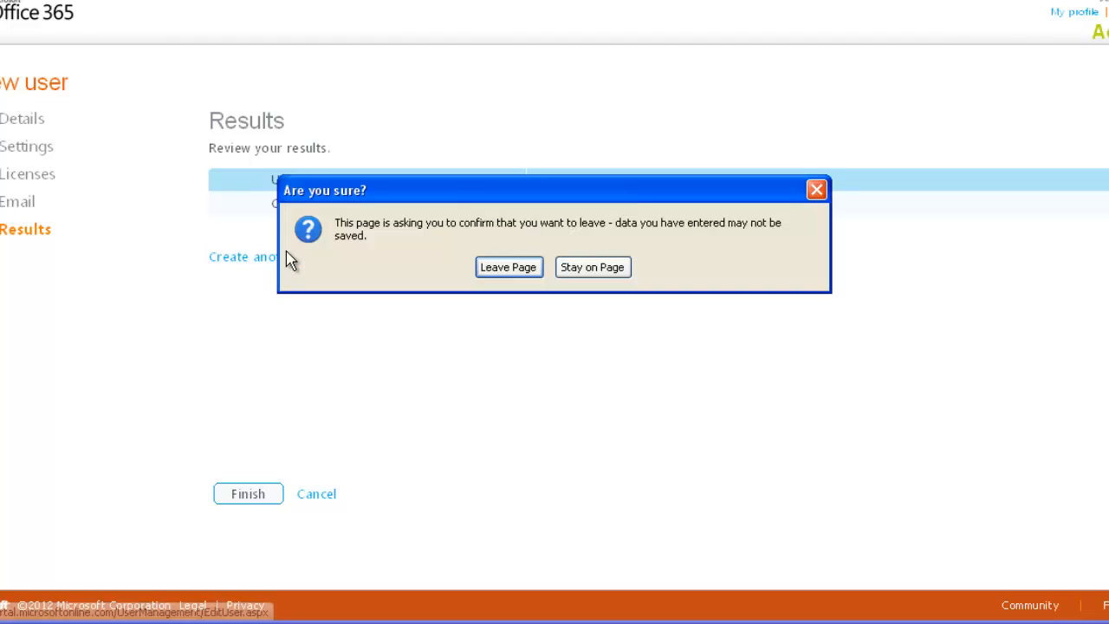
click(515, 270)
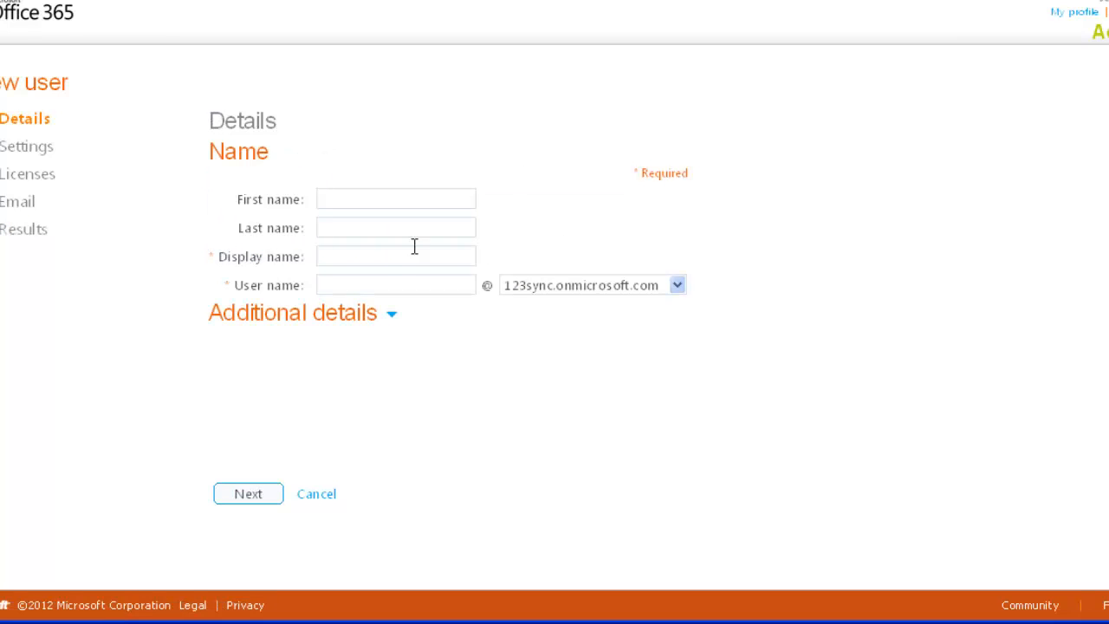
key(Tab)
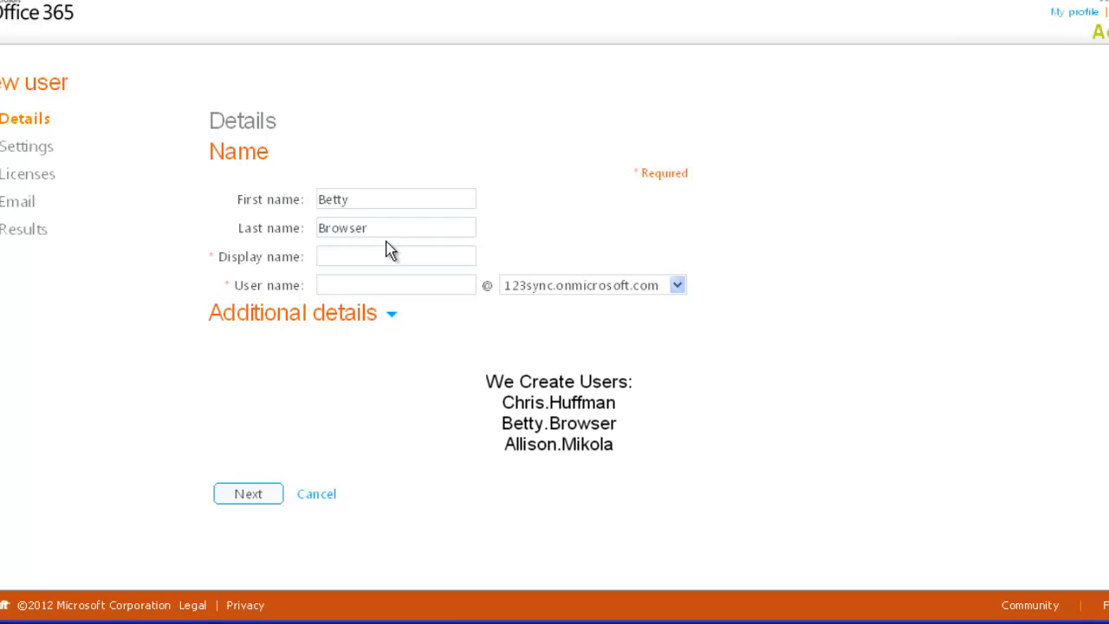
Fill in the second user's display name and begin the user name with the first name and a period
click(373, 255)
click(371, 281)
text(Betty.)
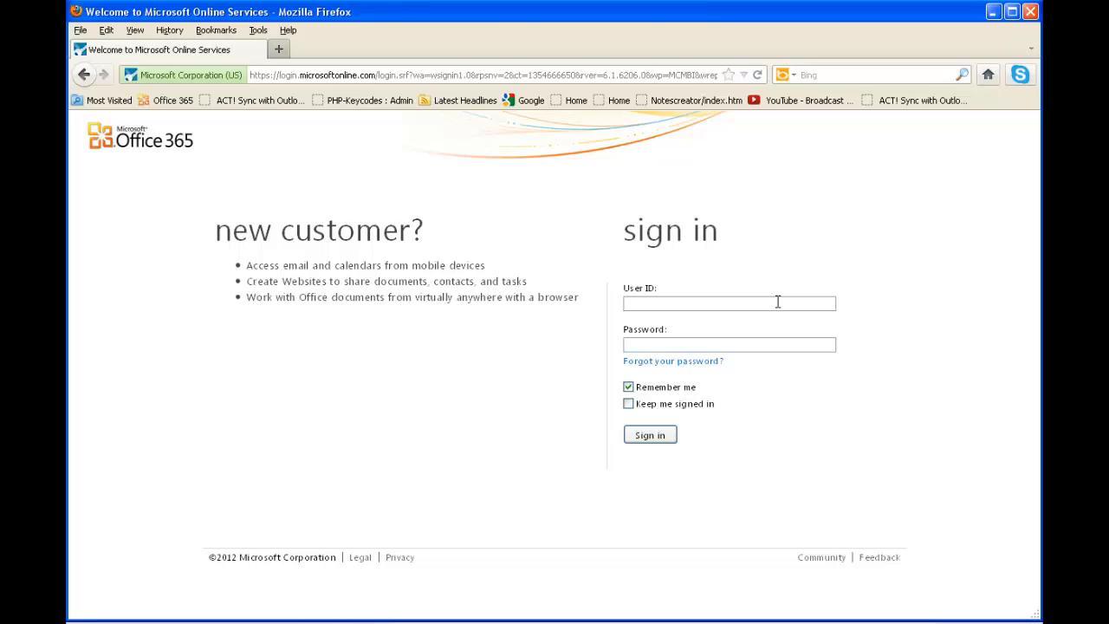
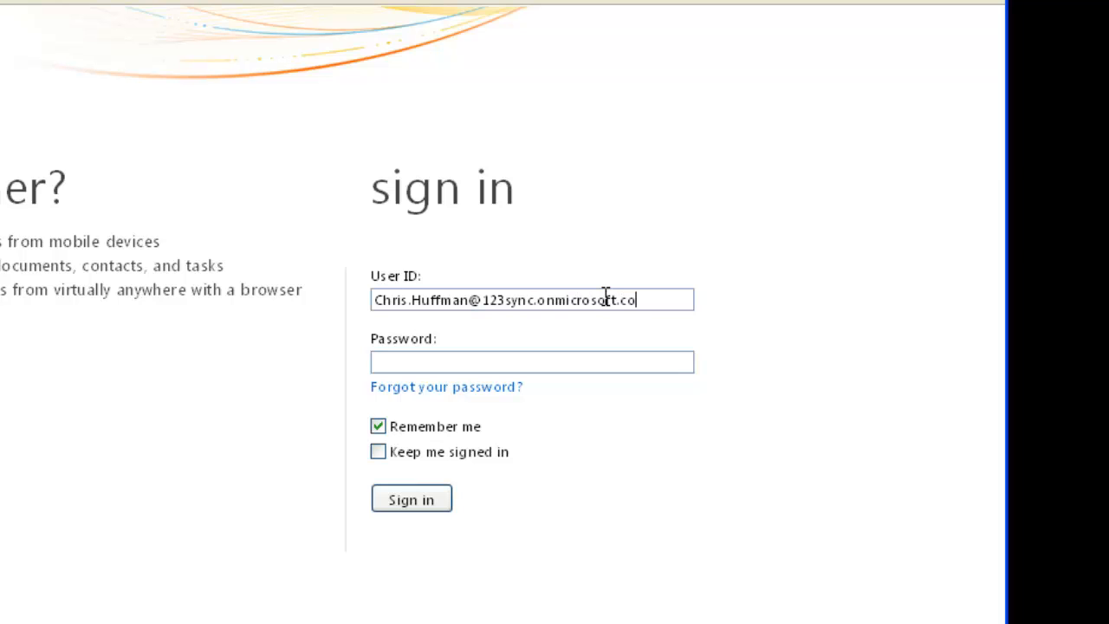
Enter the temporary password and sign in to the new account
click(597, 359)
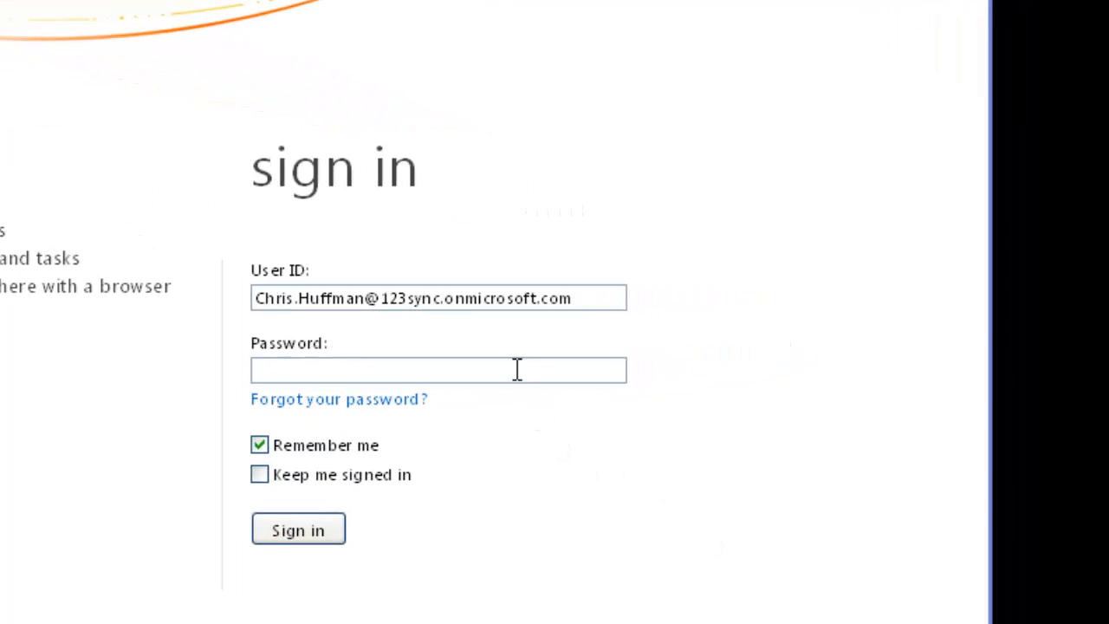
click(499, 371)
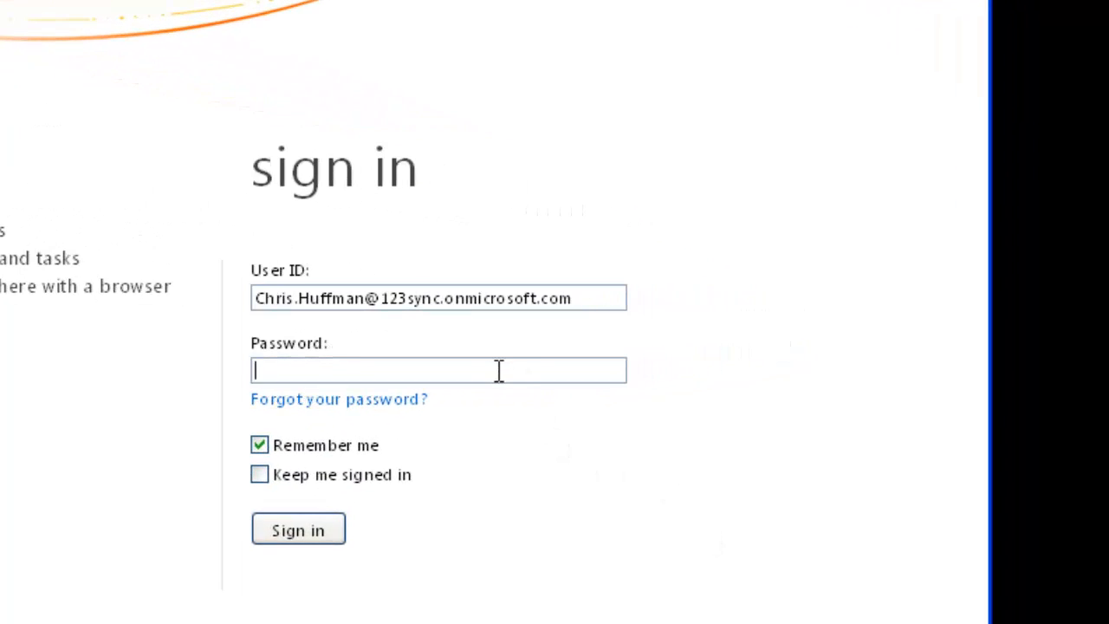
text(********)
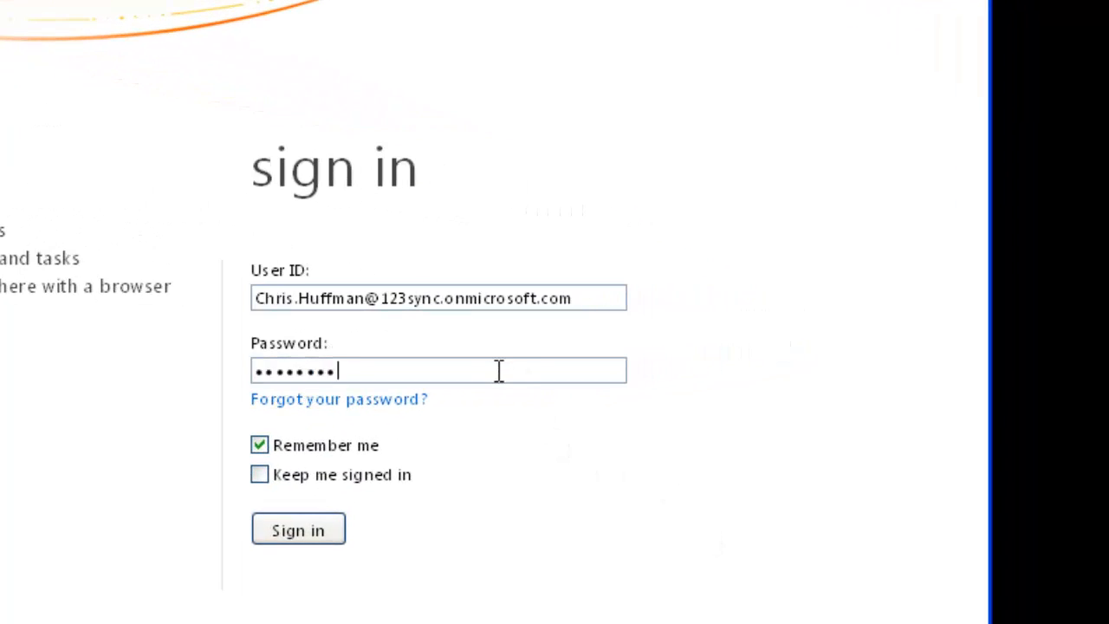
click(339, 527)
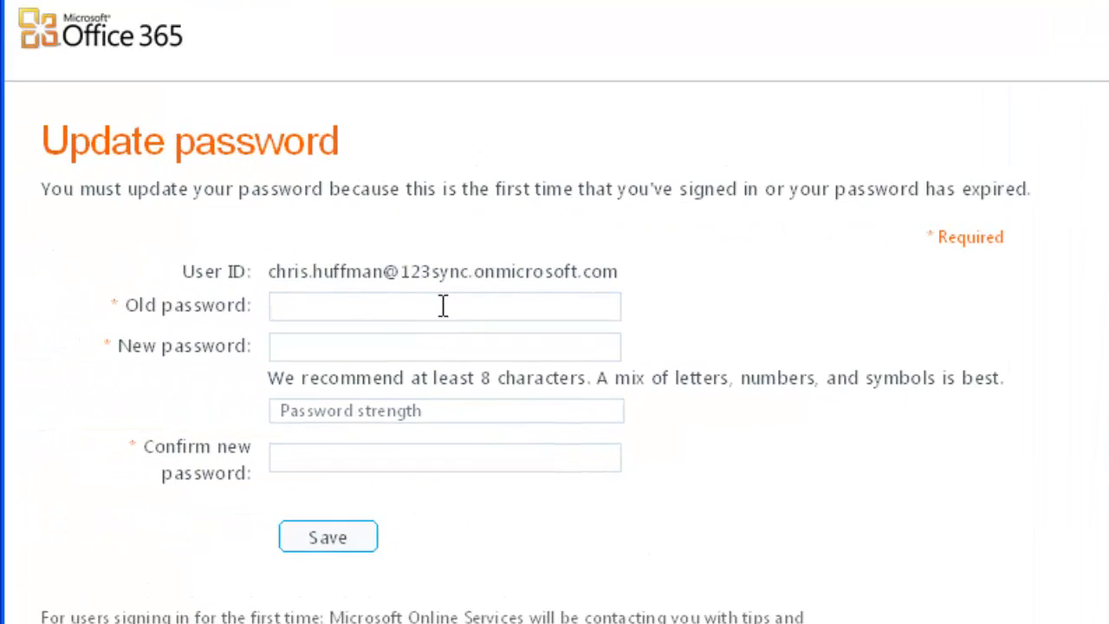
Replace the temporary password: enter the old password, the new password and its confirmation, and save
click(443, 306)
text(********)
click(426, 357)
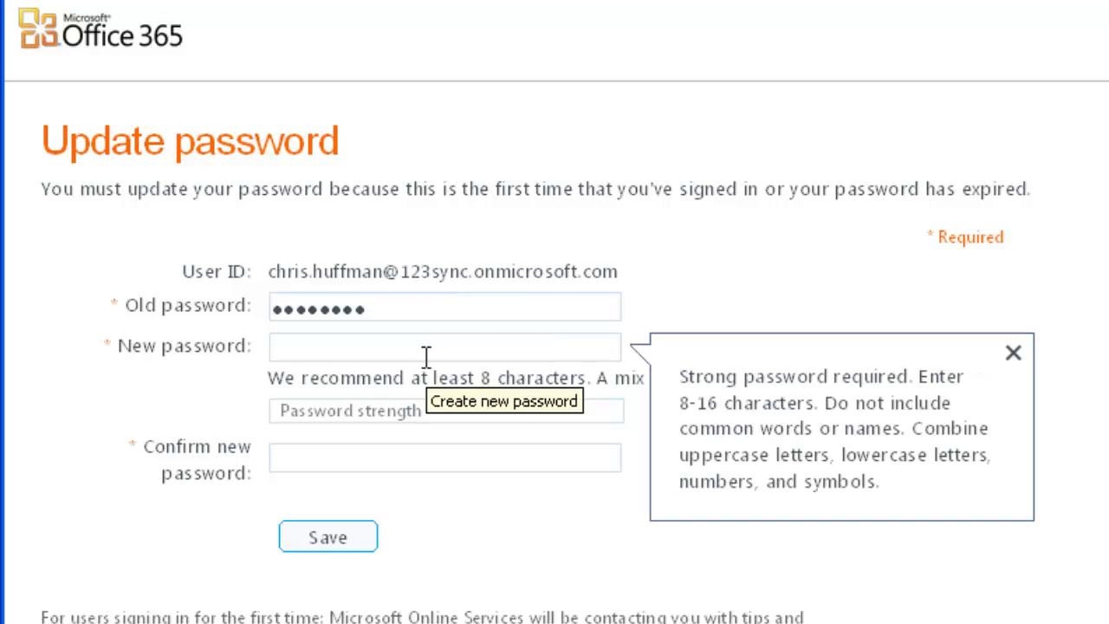
text(***)
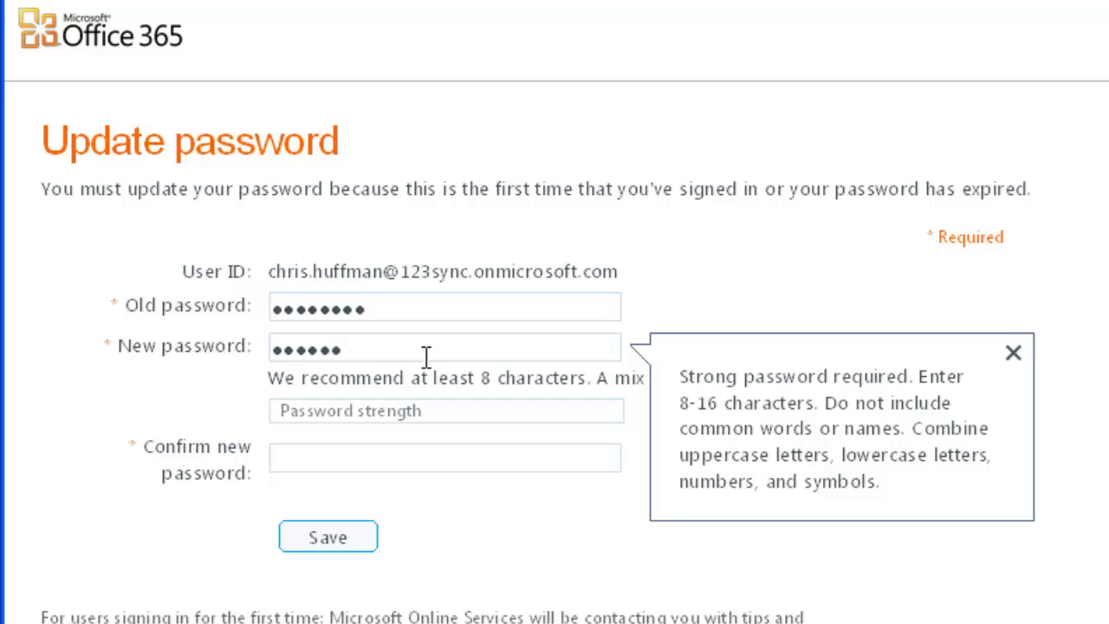
text(••••••••)
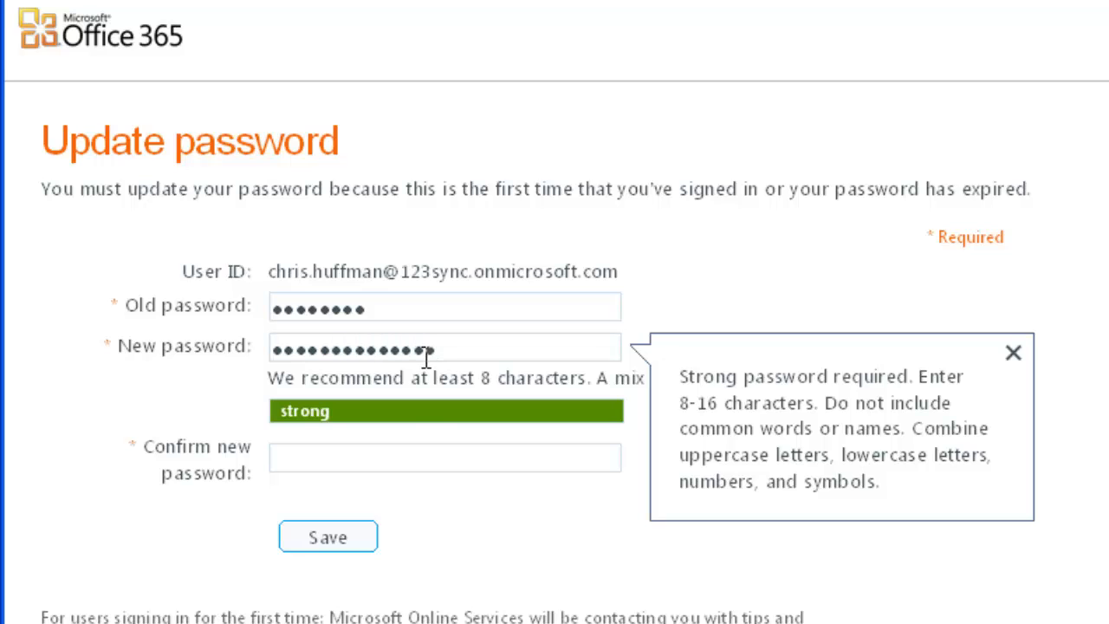
click(415, 456)
text(•••••••)
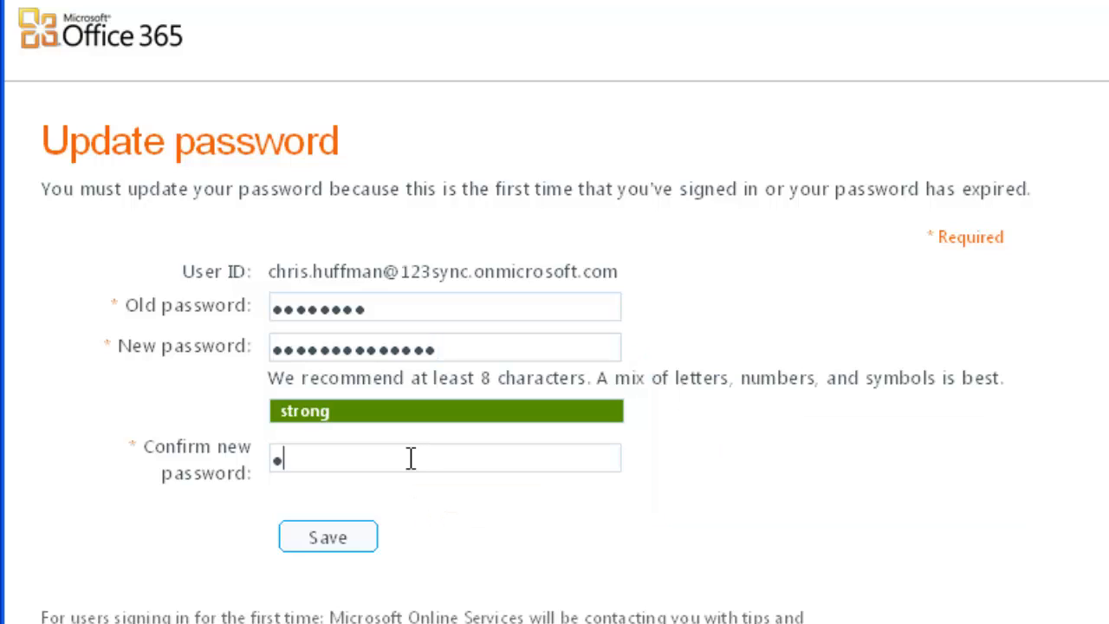
text(•••••••)
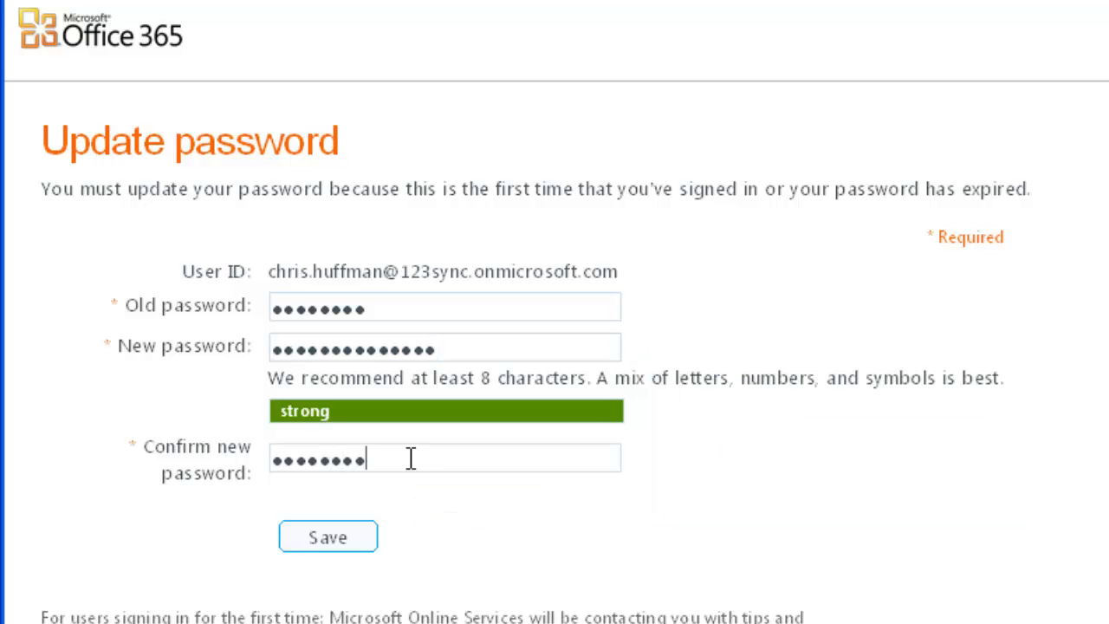
click(343, 539)
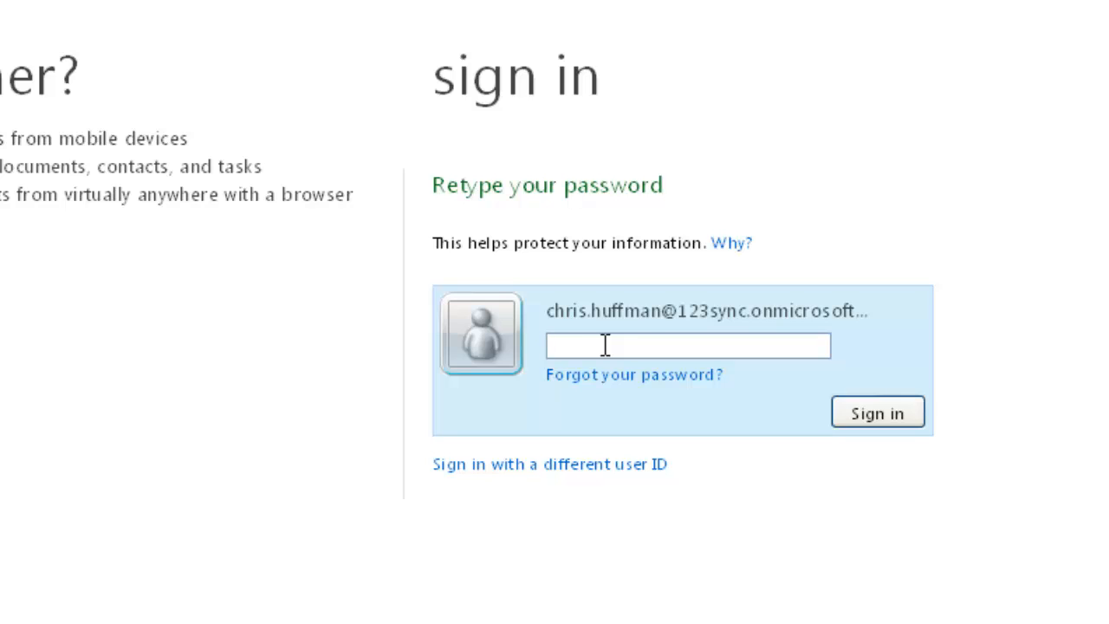
Sign in again with the new account password and dismiss the welcome window
text(•••••••••••••••)
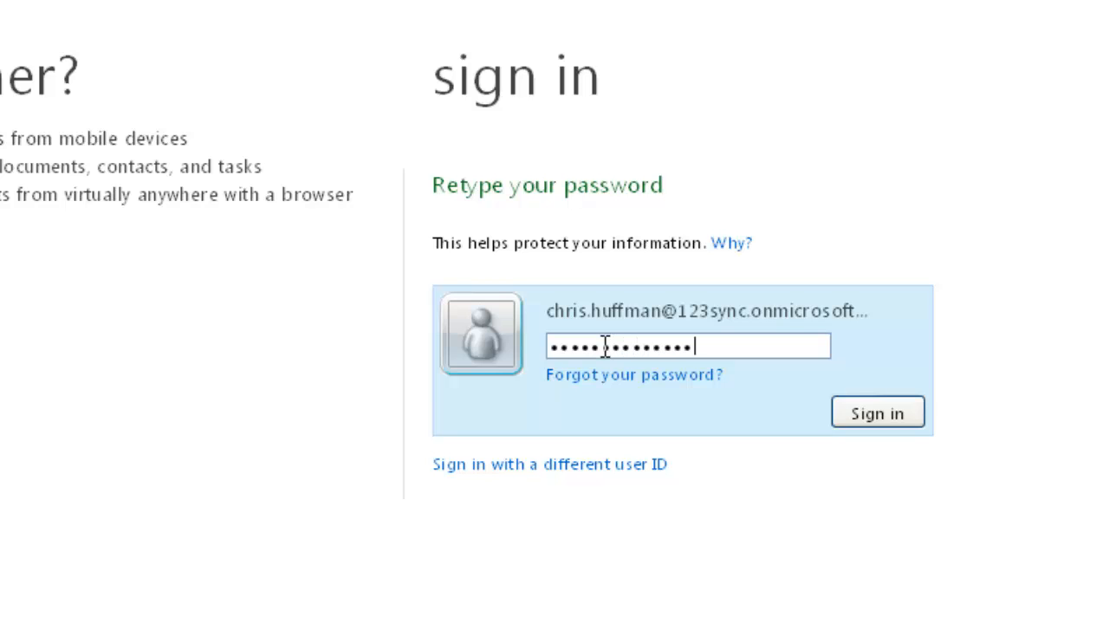
click(888, 412)
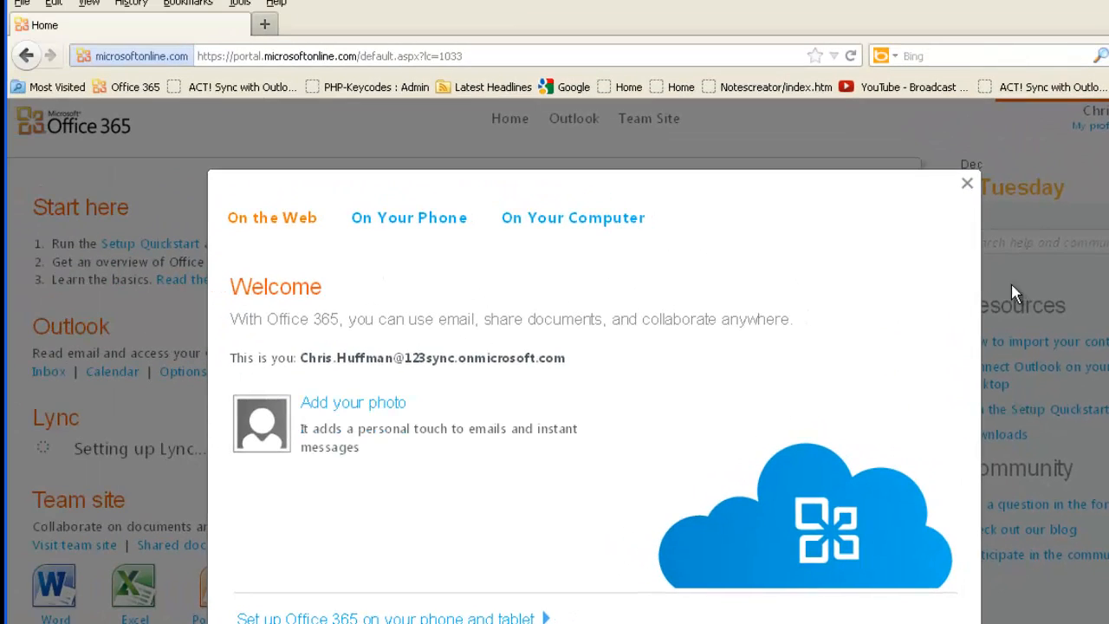
click(967, 185)
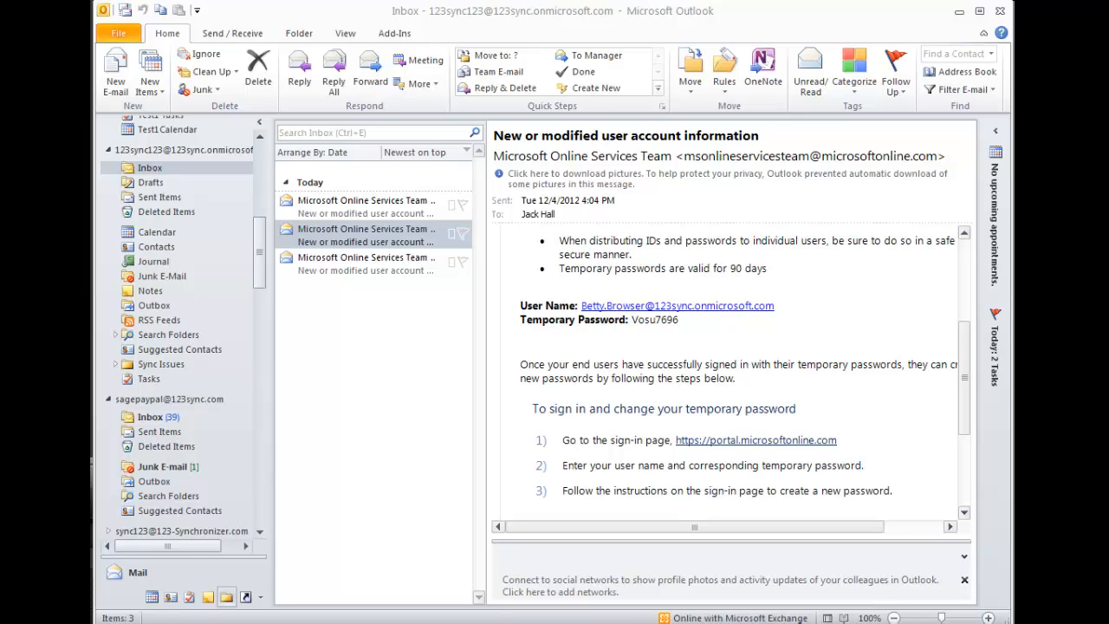
Select the second user's temporary password in the account information email in Outlook
double_click(654, 319)
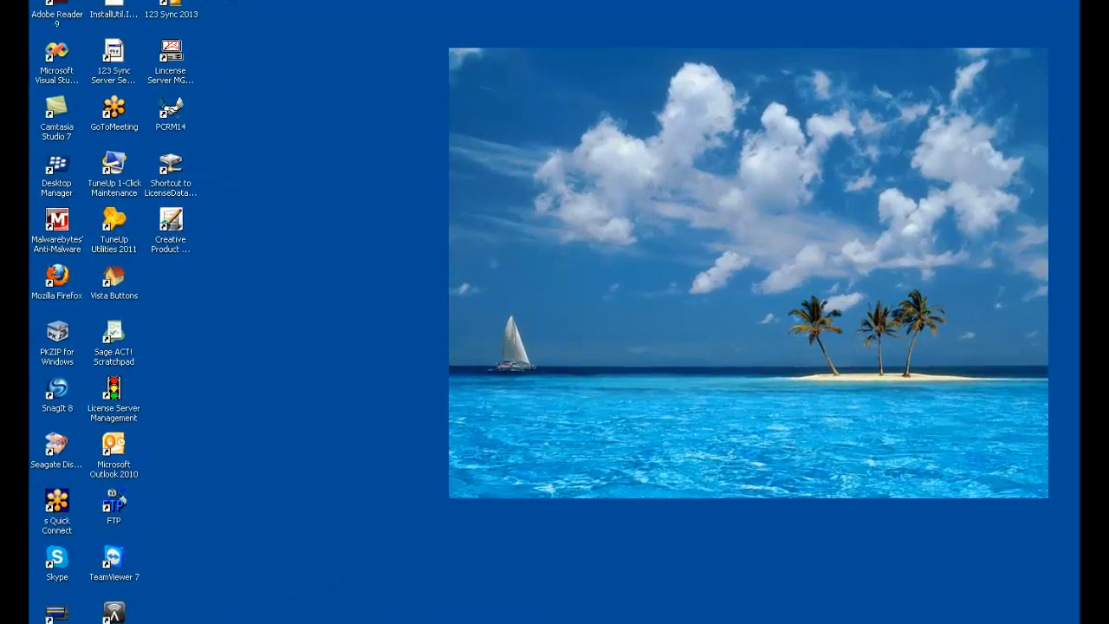
Open the Windows Control Panel
click(128, 614)
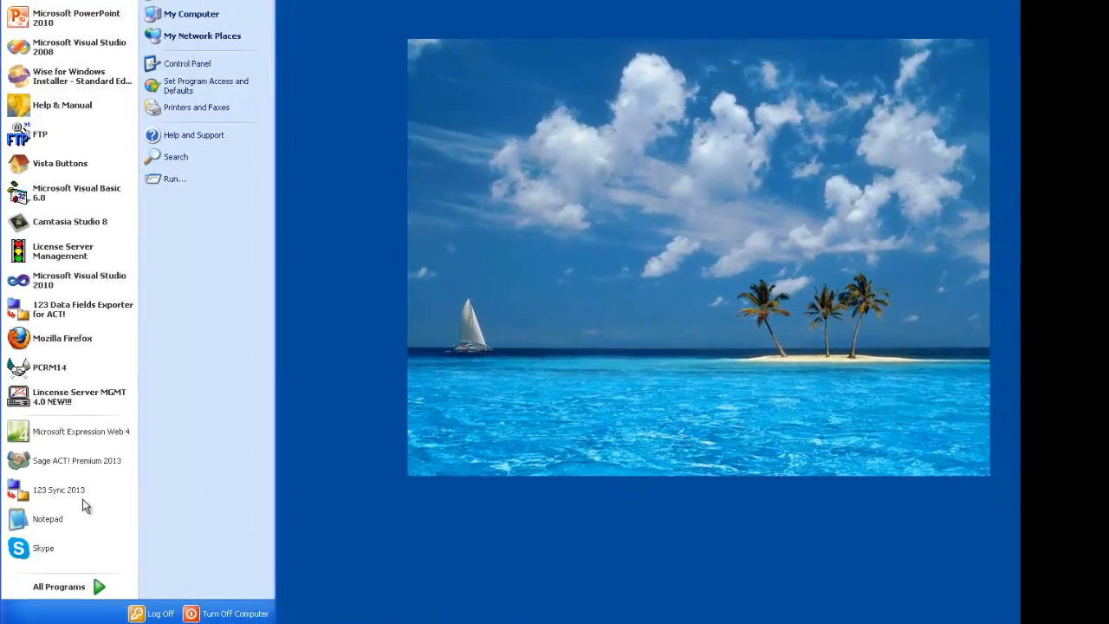
click(198, 68)
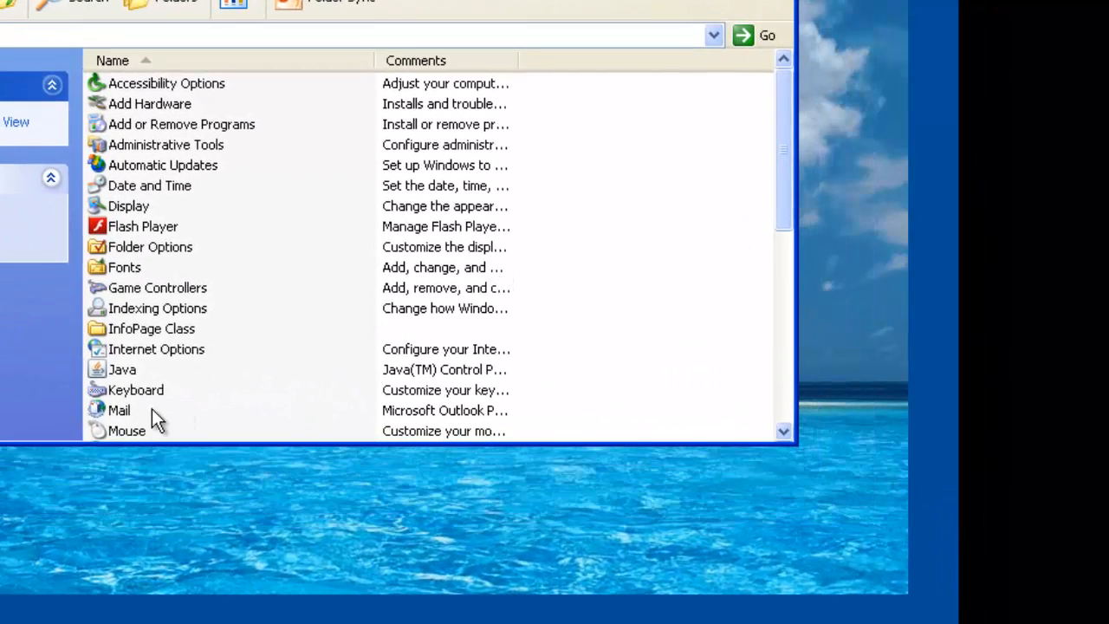
Open the Mail setup from the Control Panel and show the list of mail profiles
click(117, 410)
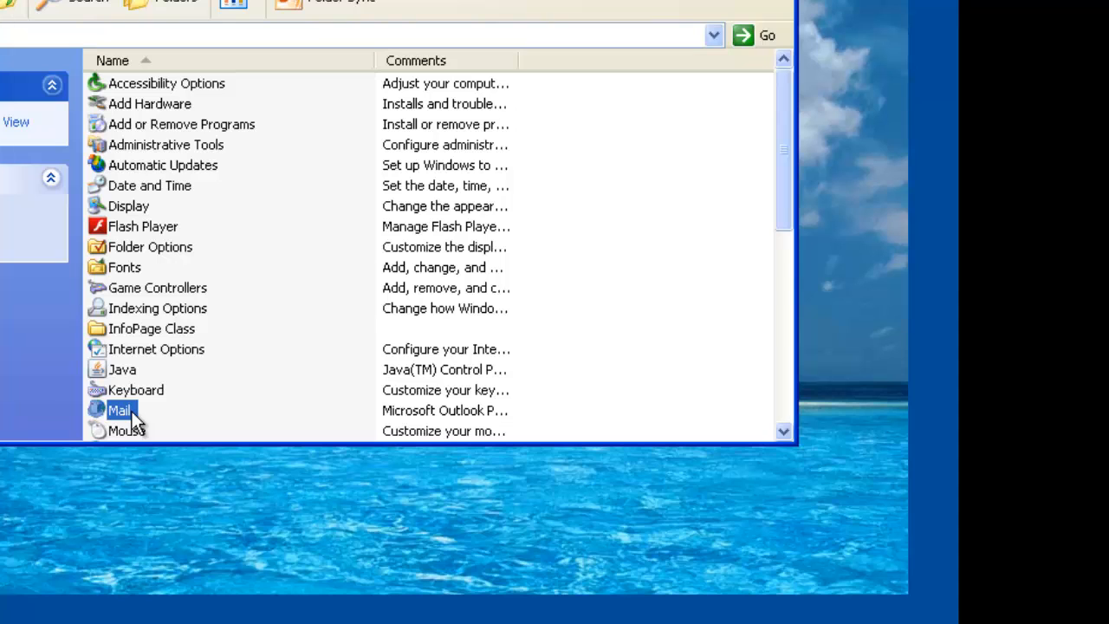
double_click(132, 414)
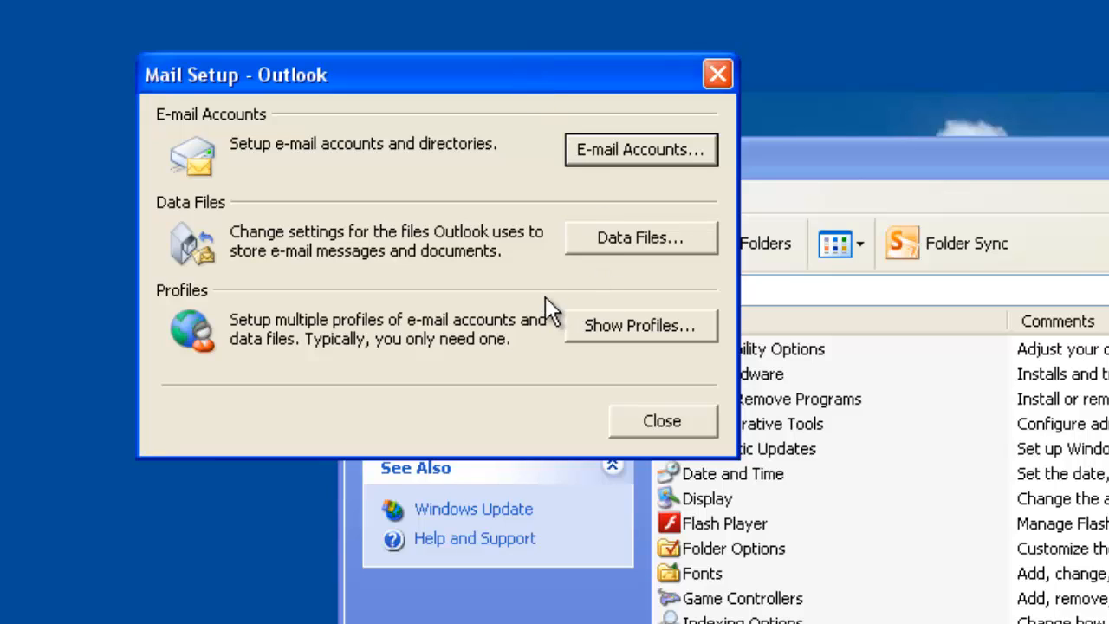
click(593, 326)
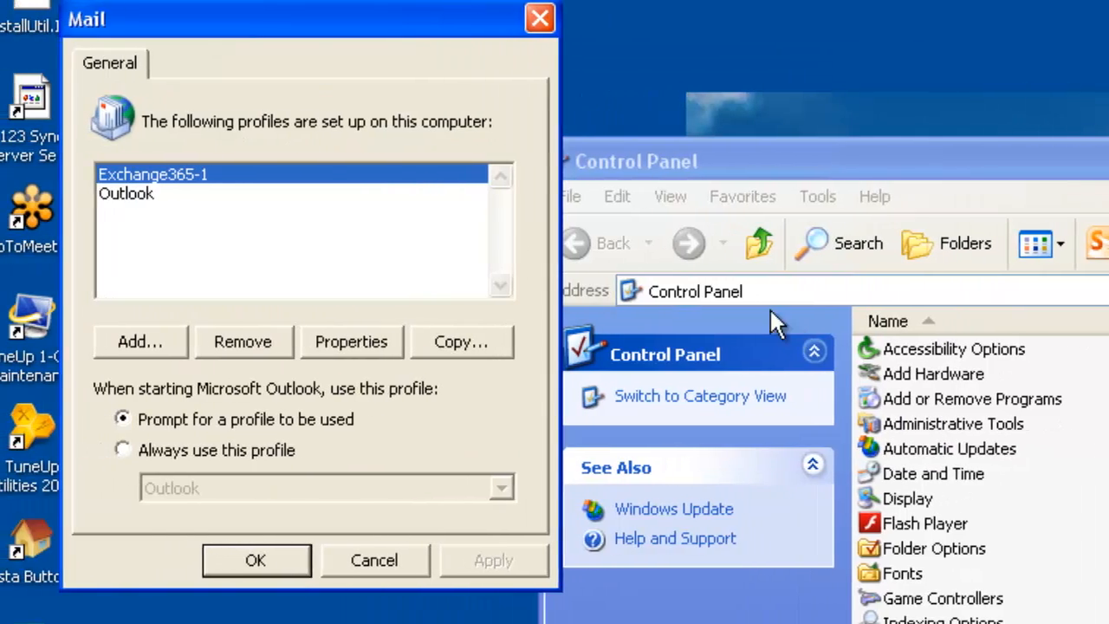
drag(442, 13, 928, 97)
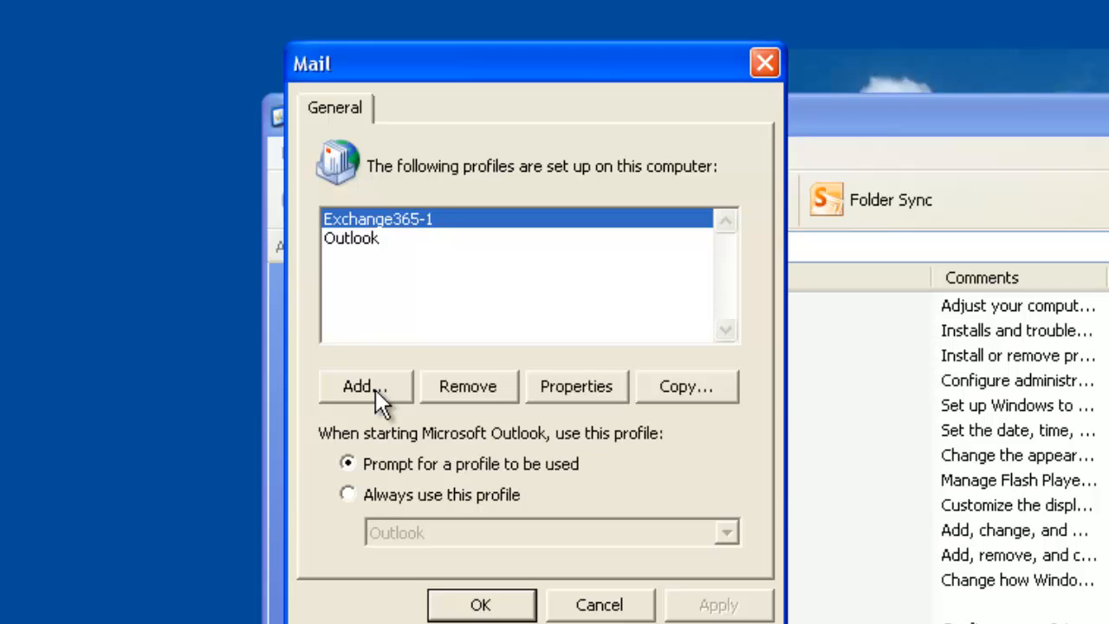
Add a new mail profile named with the first user's full name, written without a space
click(374, 389)
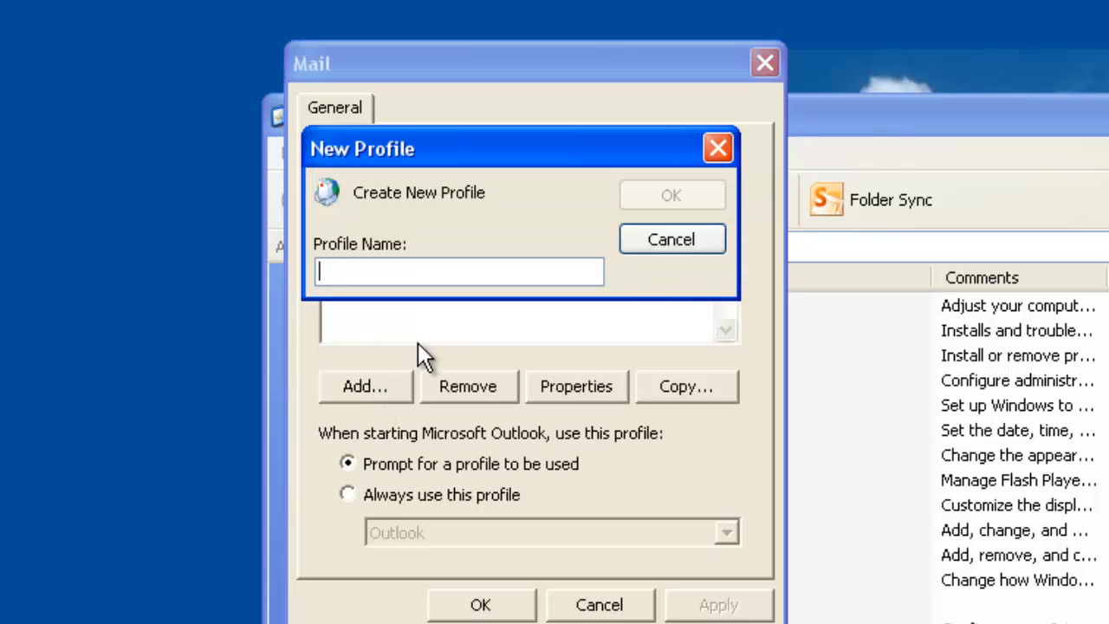
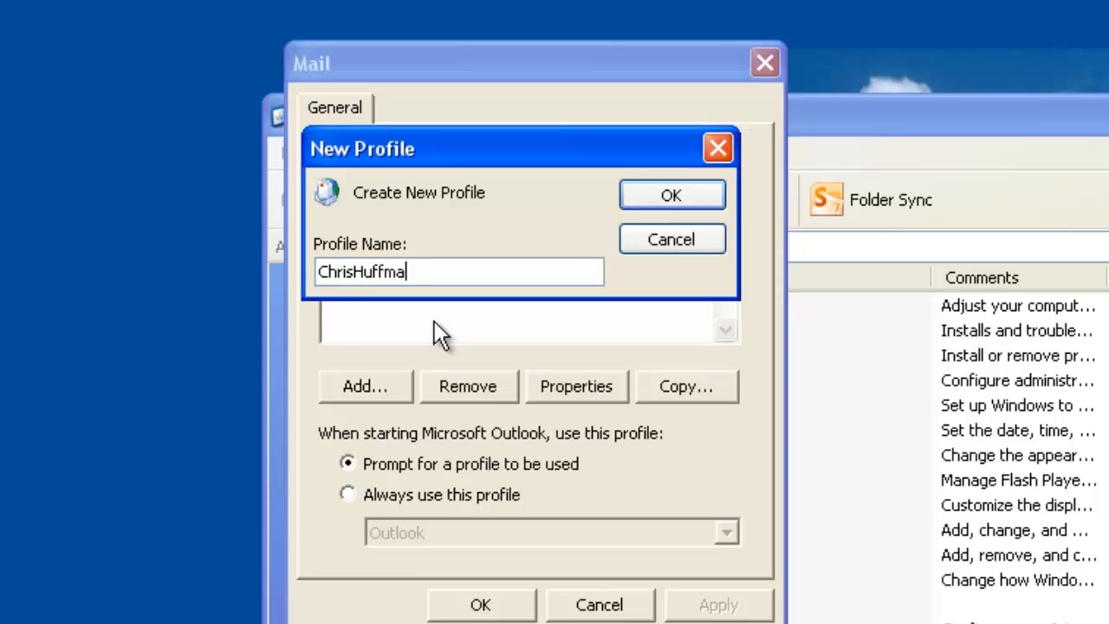
click(672, 197)
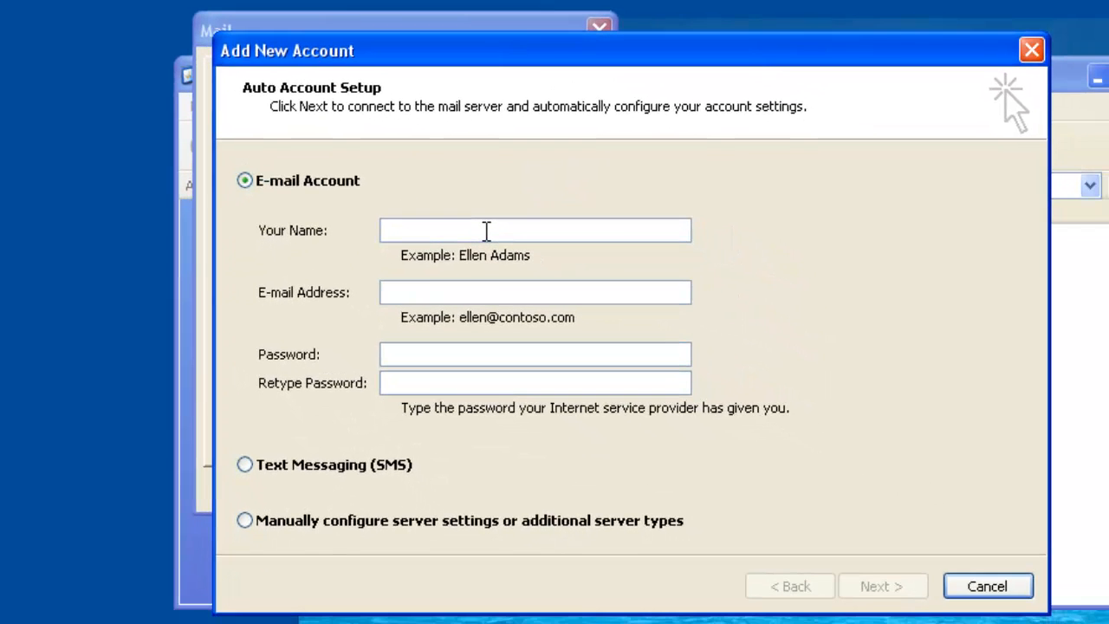
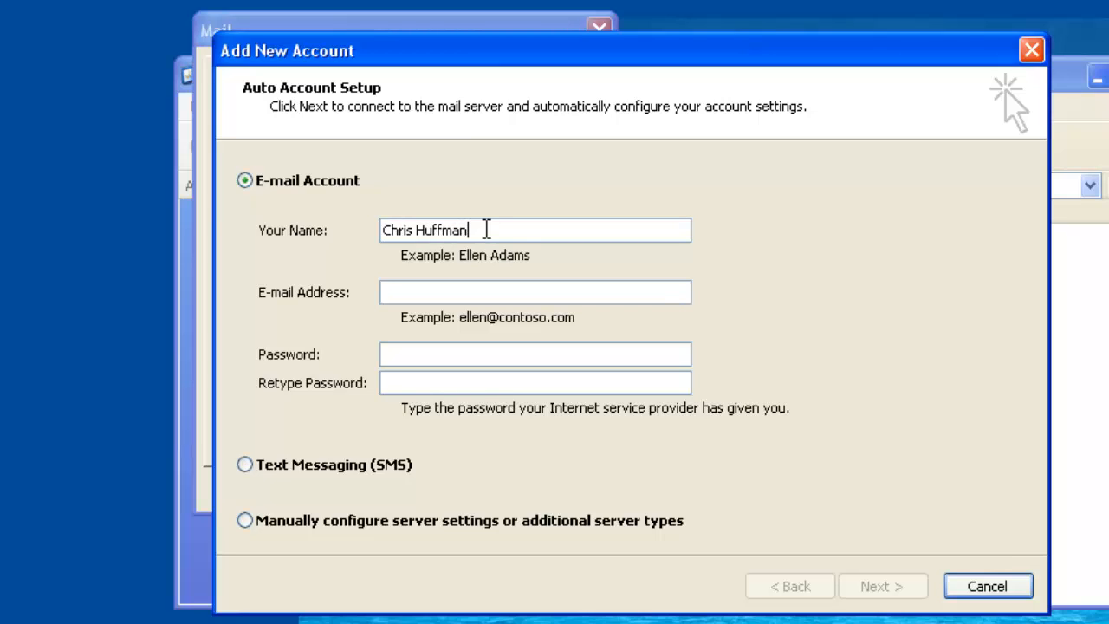
Enter the first user's full name and Office 365 e-mail address in the automatic account setup
click(502, 292)
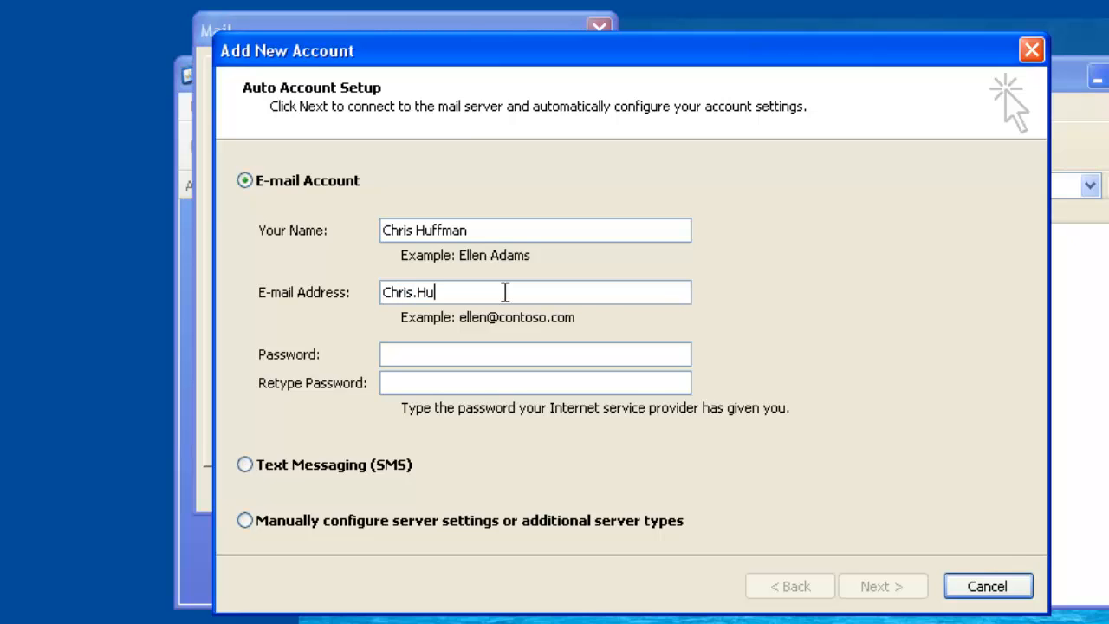
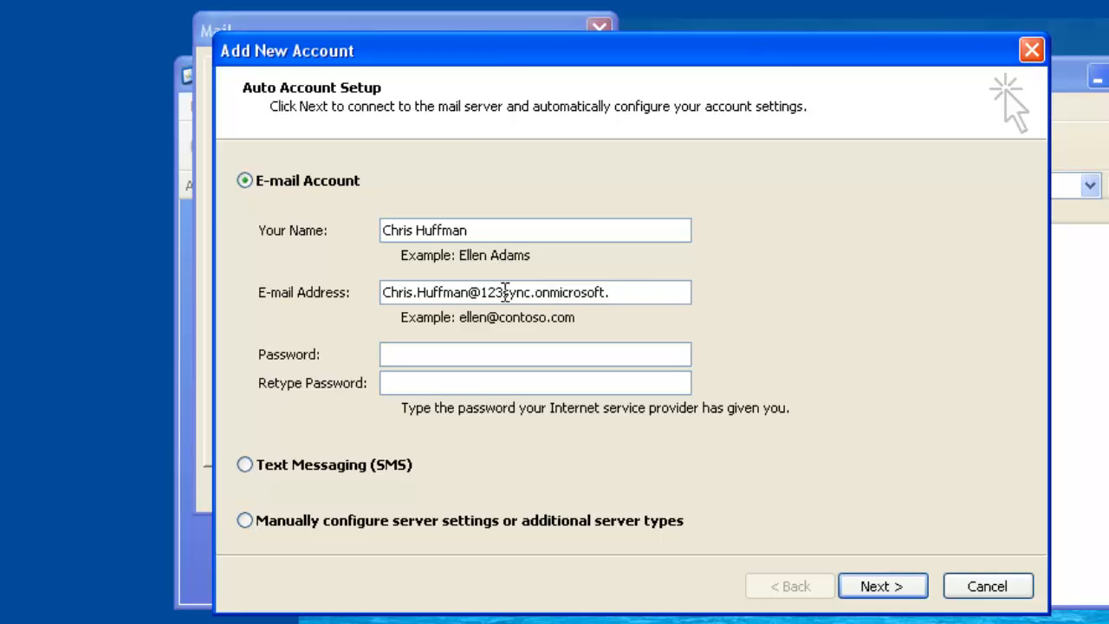
Enter and retype the first user's account password, run the automatic server configuration and finish the account setup
click(525, 353)
text(******)
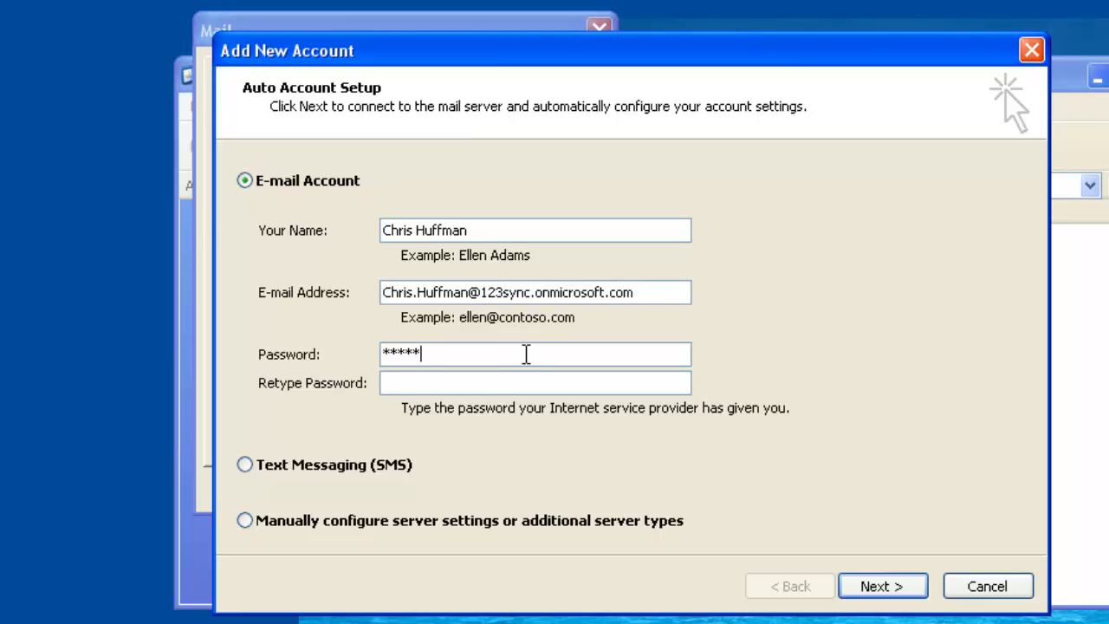
text(********)
click(520, 385)
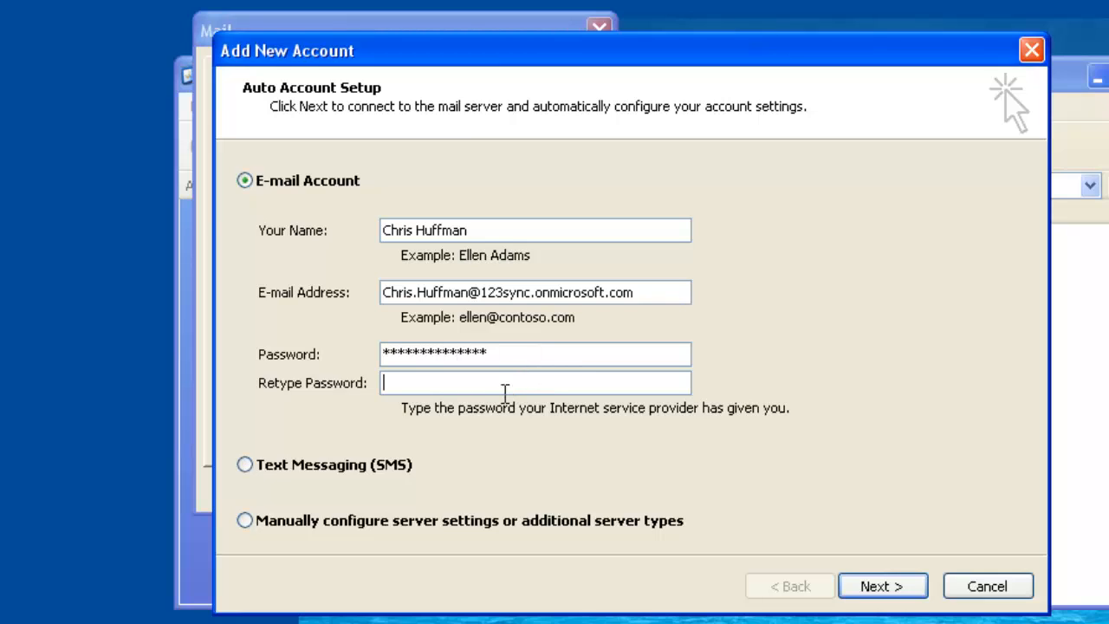
text(******)
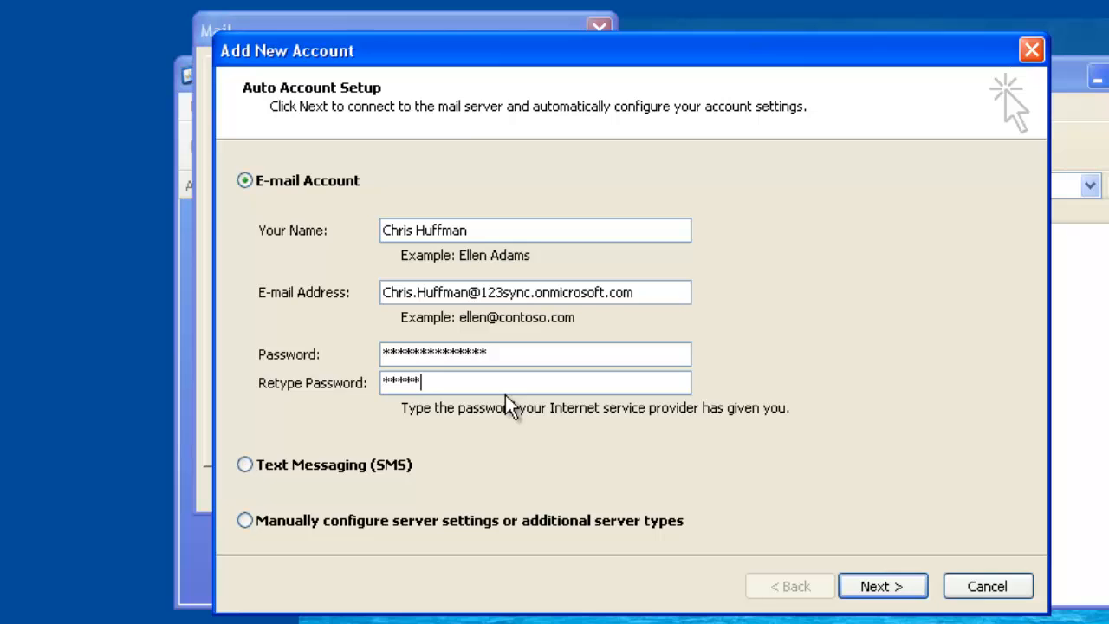
text(********)
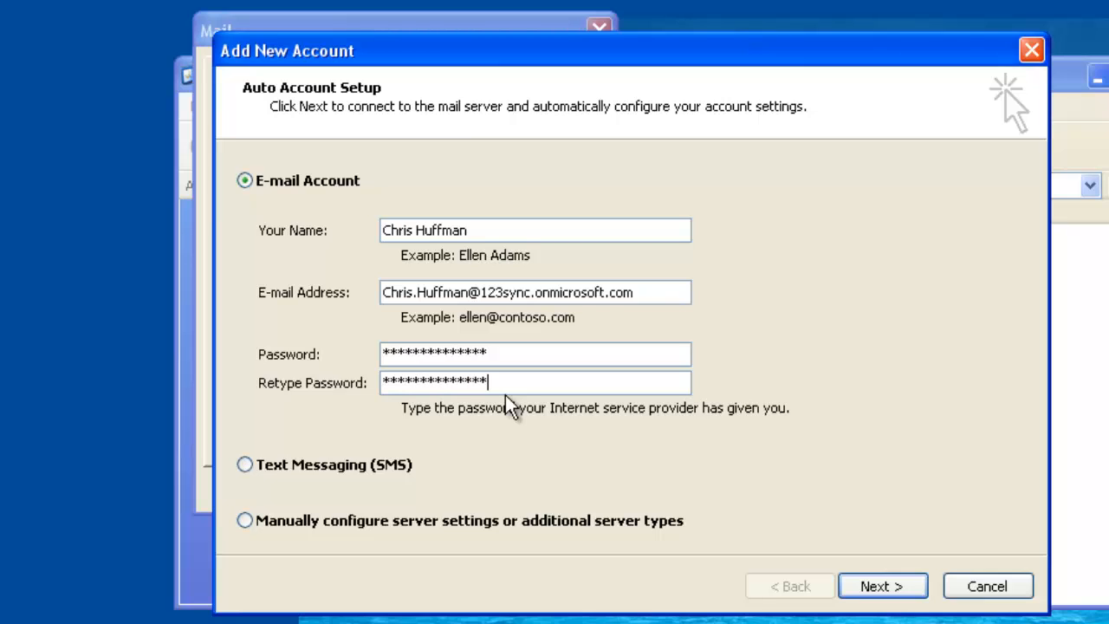
click(867, 586)
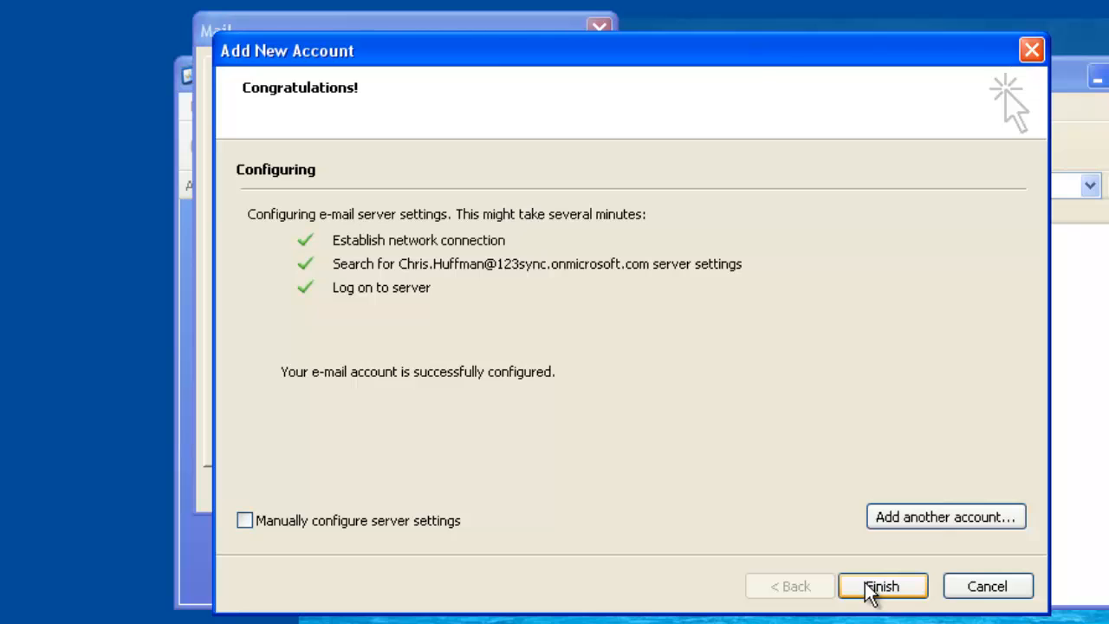
click(875, 586)
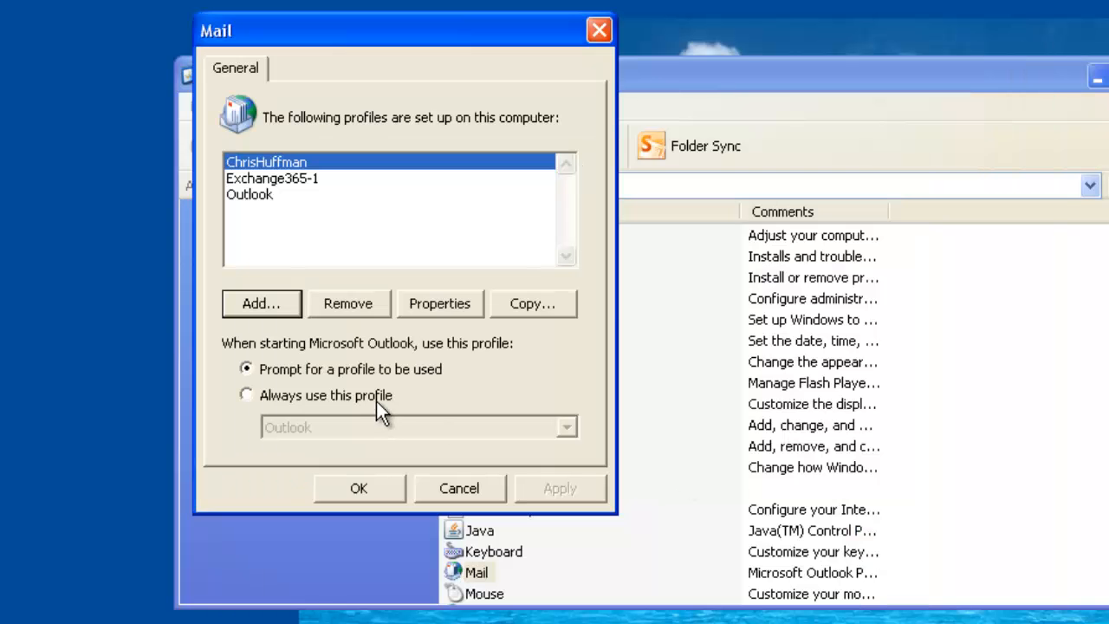
Add another mail profile named with the second user's full name, written without a space
click(251, 304)
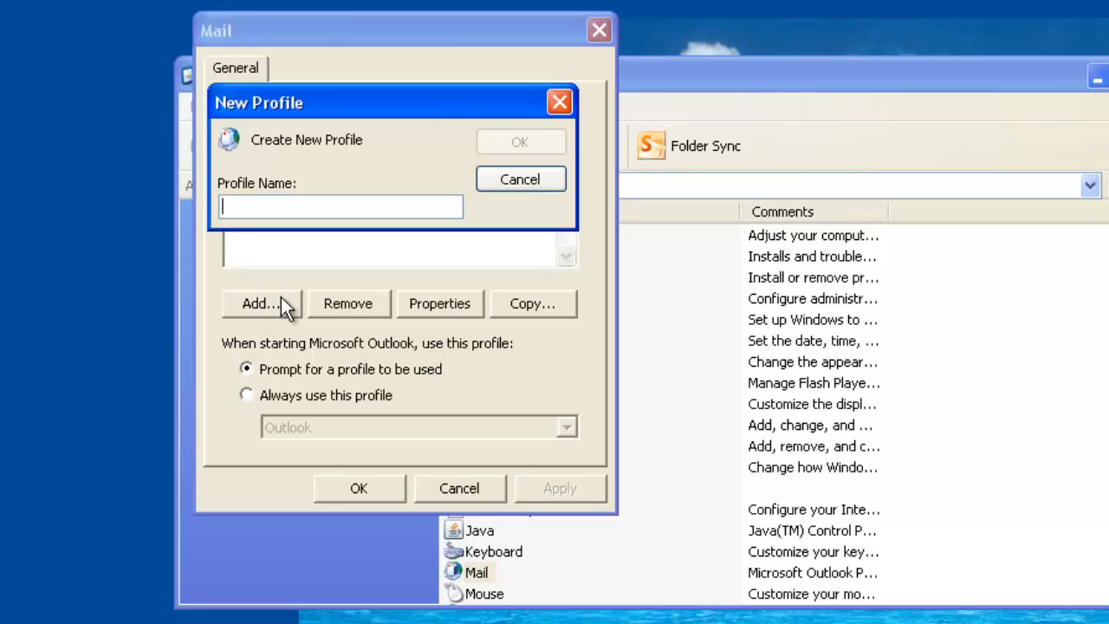
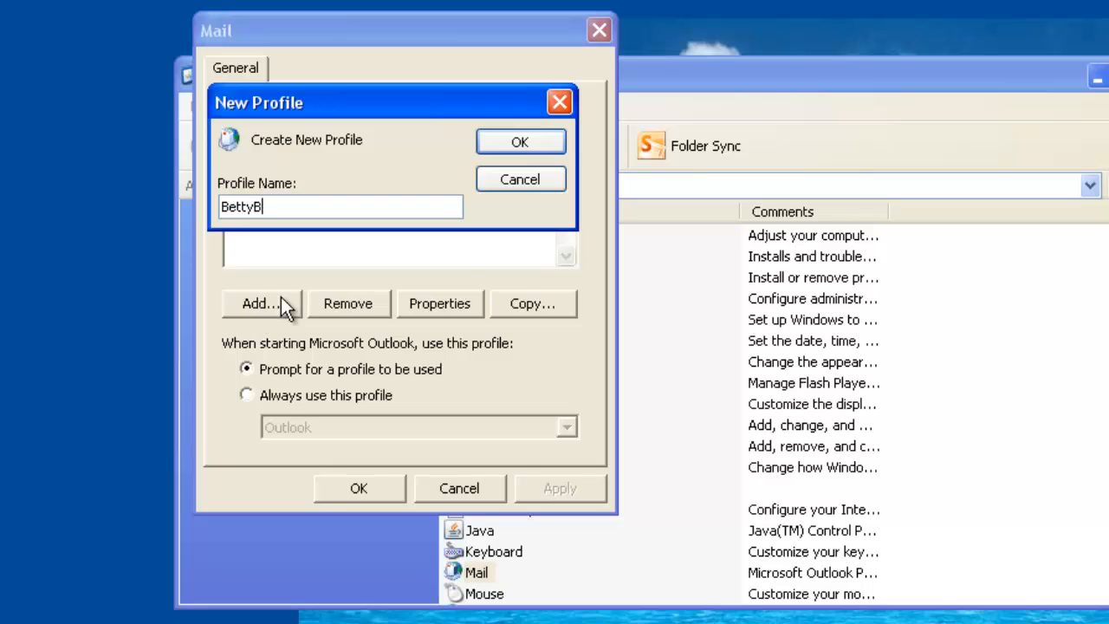
click(523, 149)
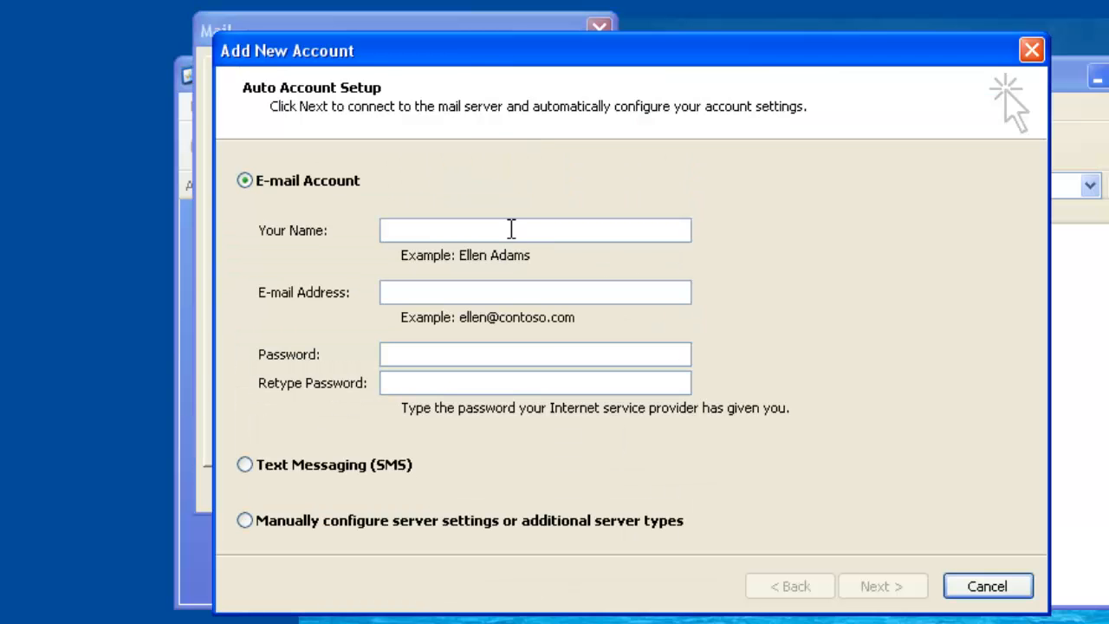
Fill in the second user's full name and Office 365 e-mail address for the new account
click(511, 229)
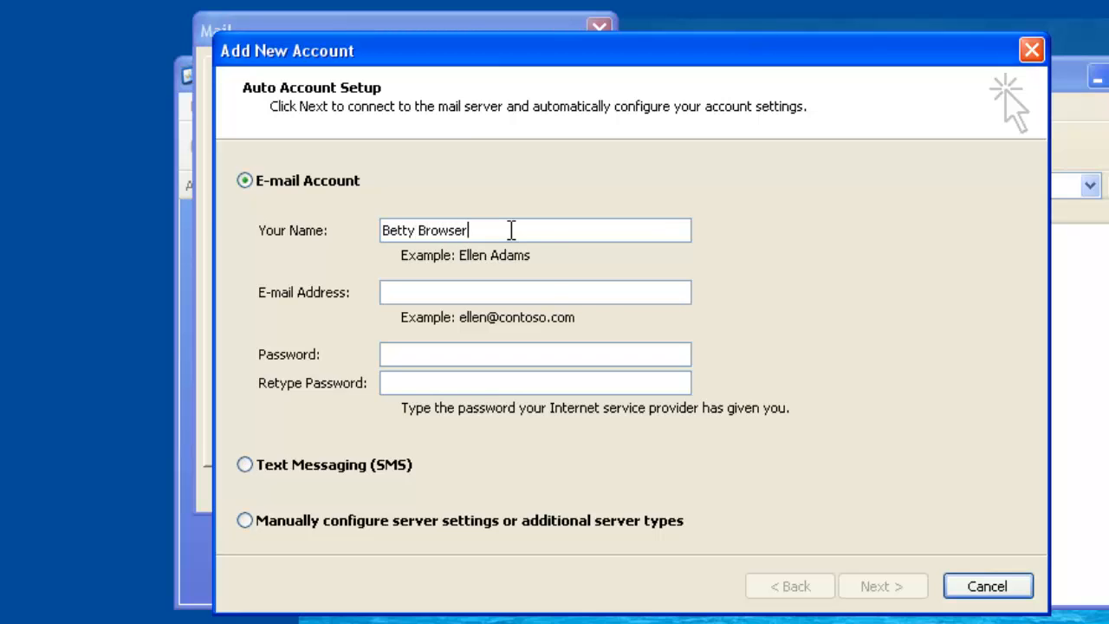
click(524, 292)
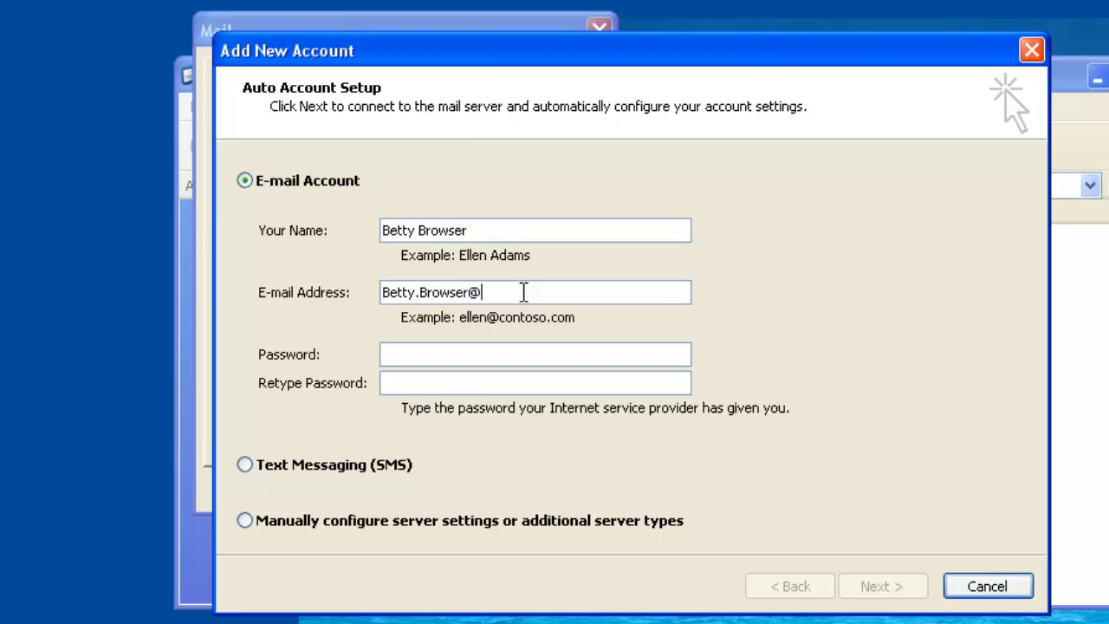
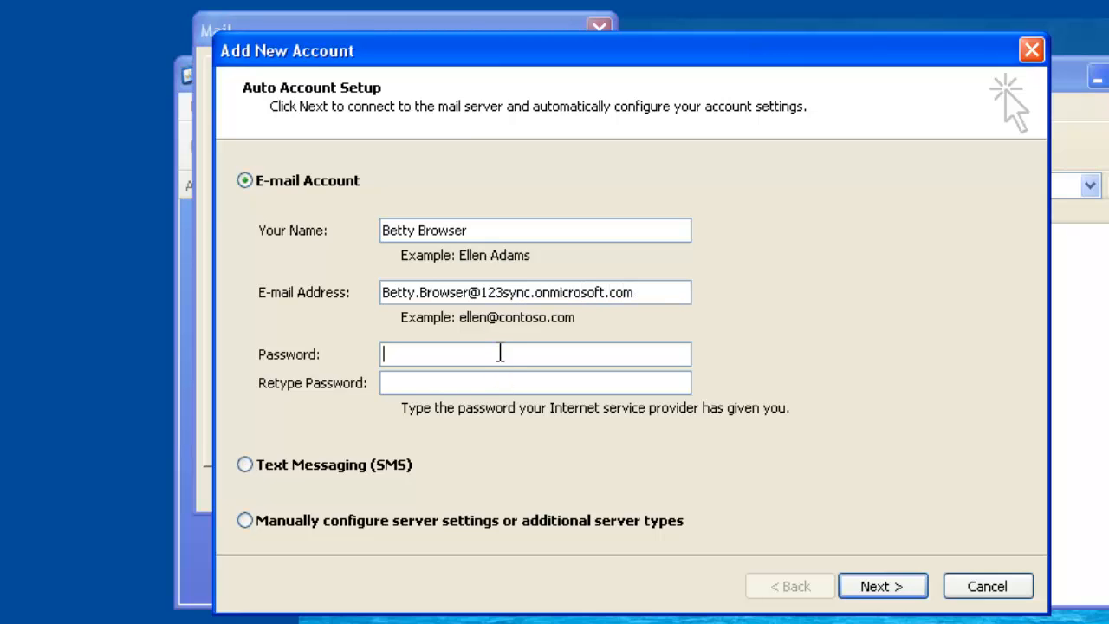
Enter and retype the second user's account password and start the automatic server configuration
click(500, 353)
text(**************)
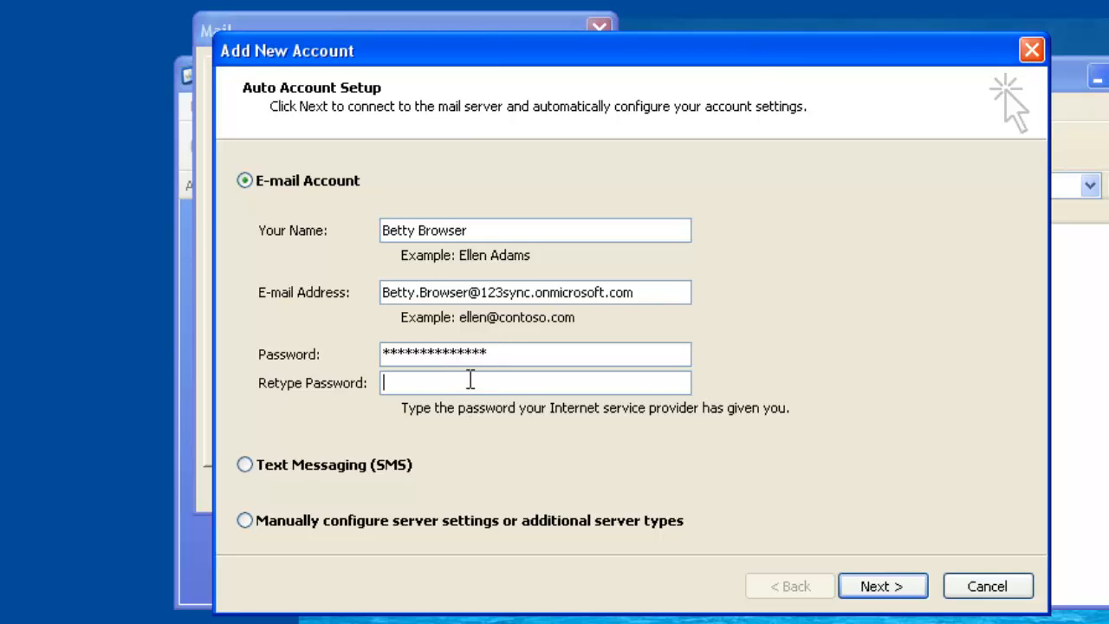
text(***************)
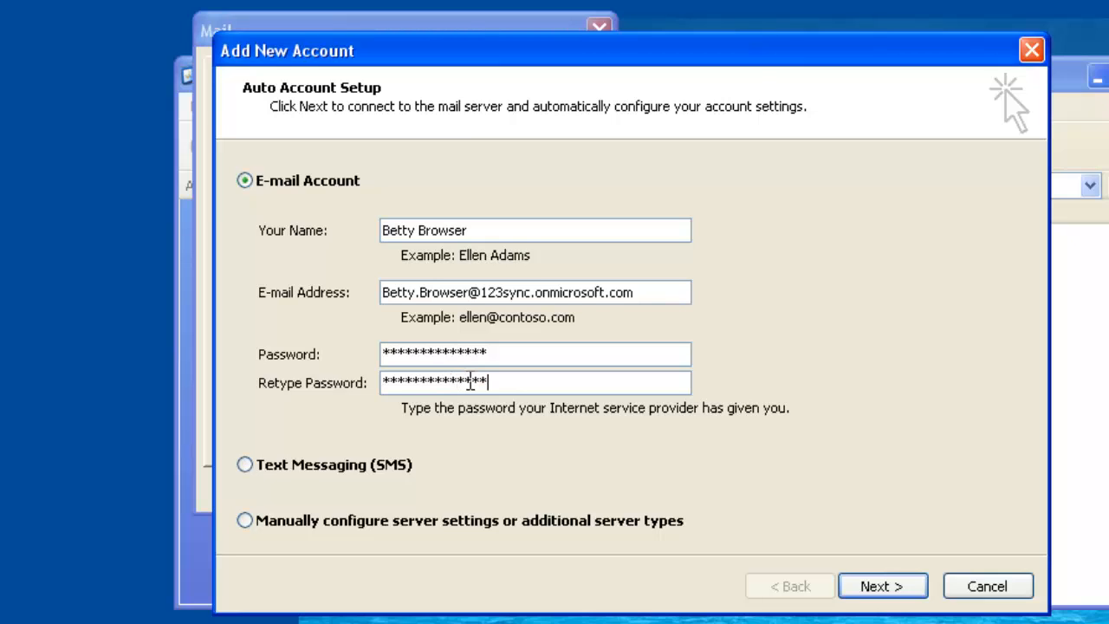
click(899, 586)
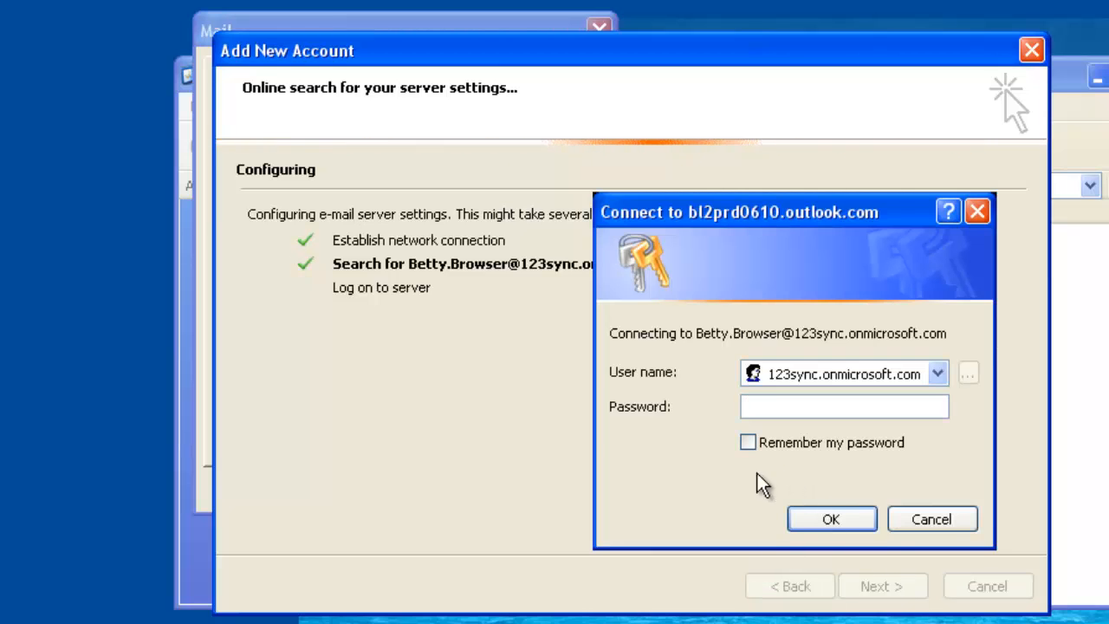
Log on to the mail server with the second user's password, have it remembered, and finish the account setup
click(748, 443)
click(790, 407)
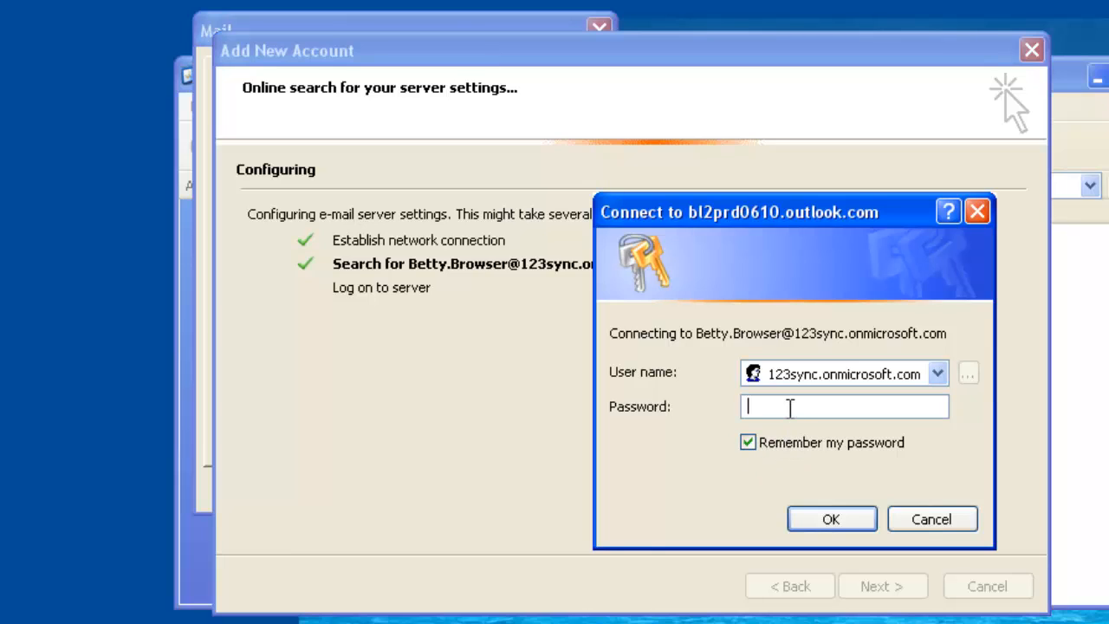
text(•••••••••••••)
click(828, 518)
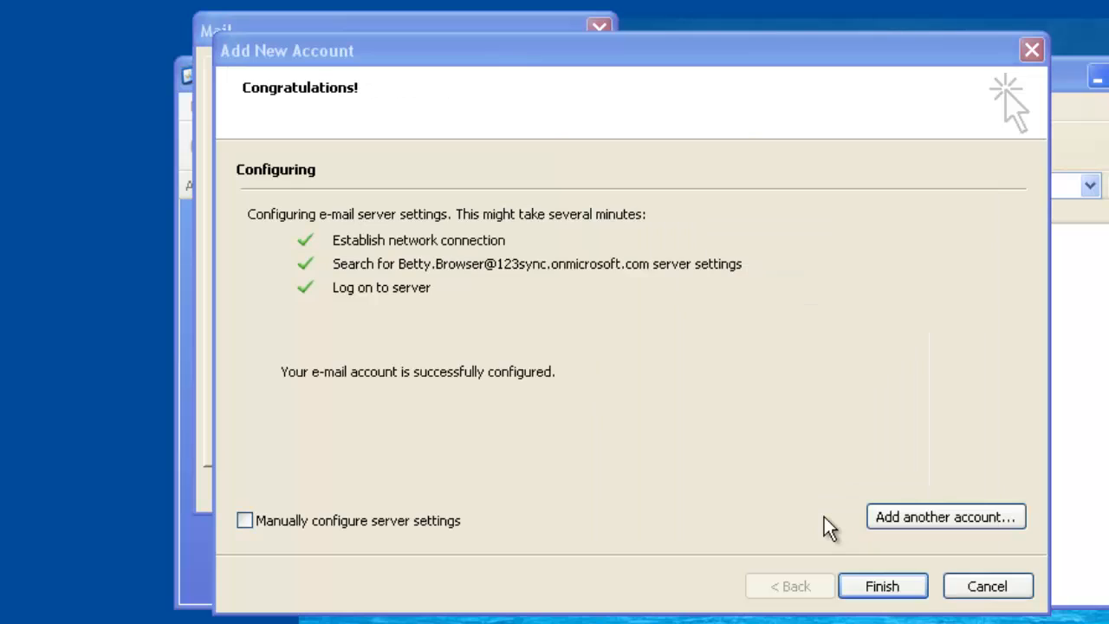
click(901, 586)
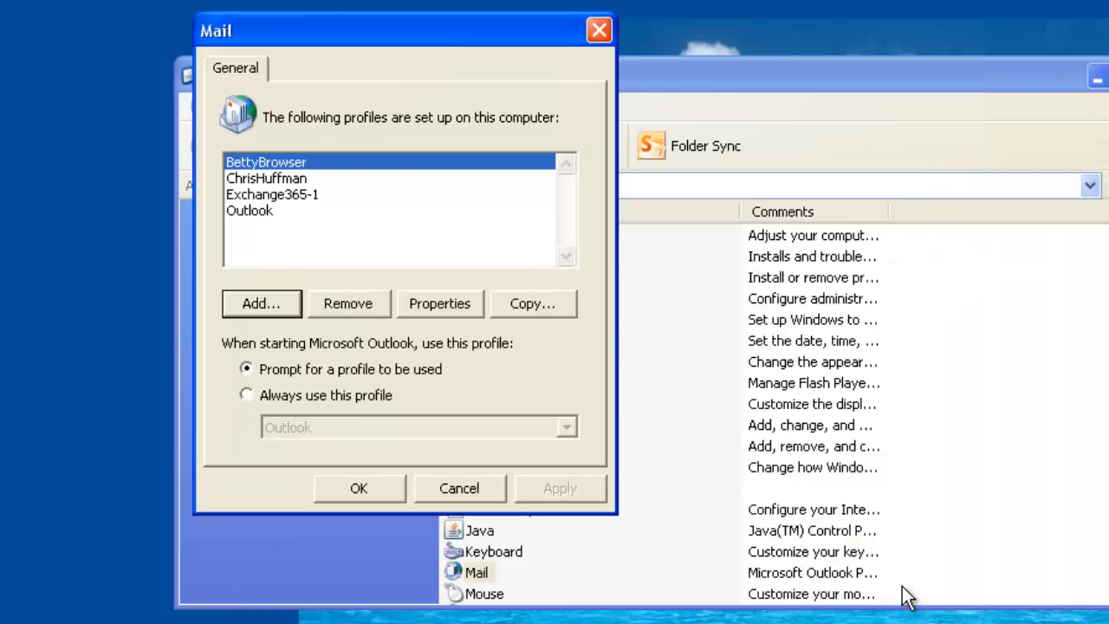
Go through the users' profiles in the list of mail profiles set up on this computer
click(283, 178)
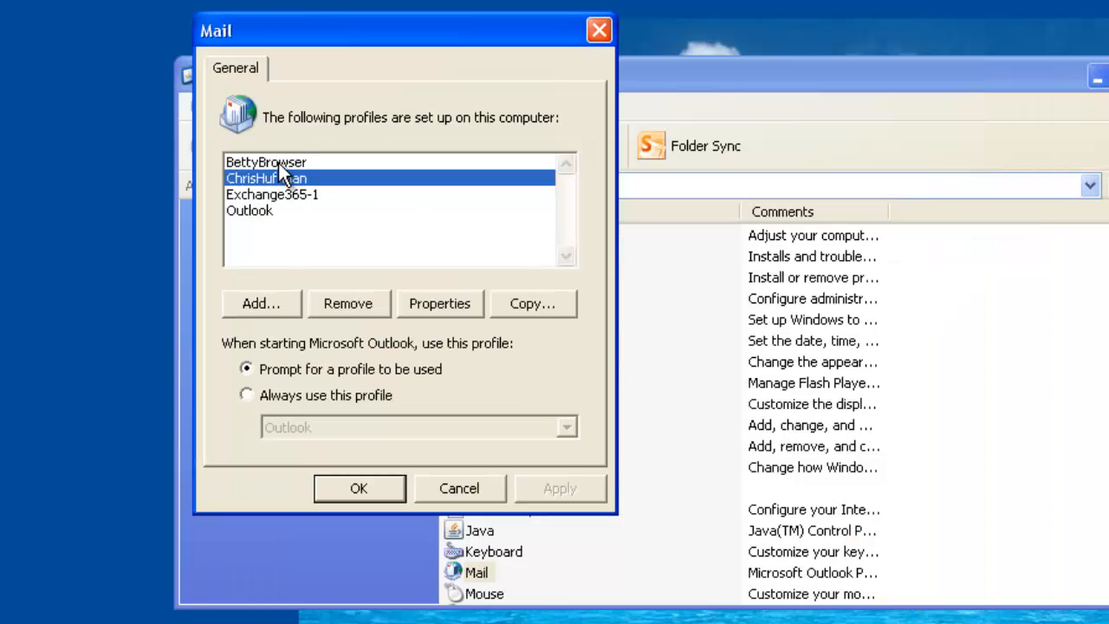
click(279, 163)
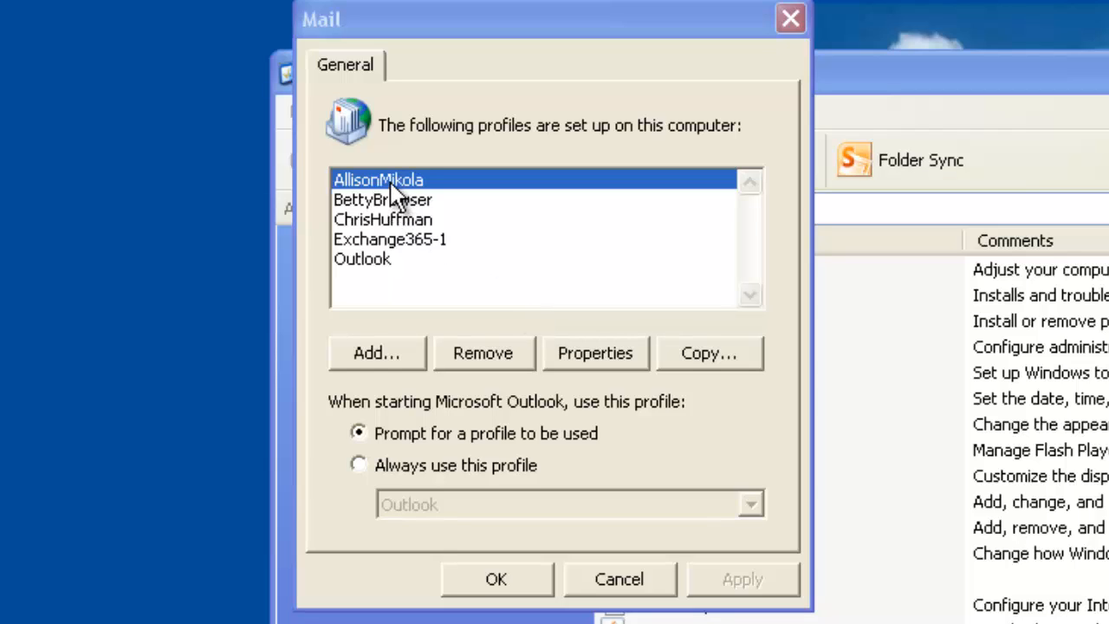
click(390, 207)
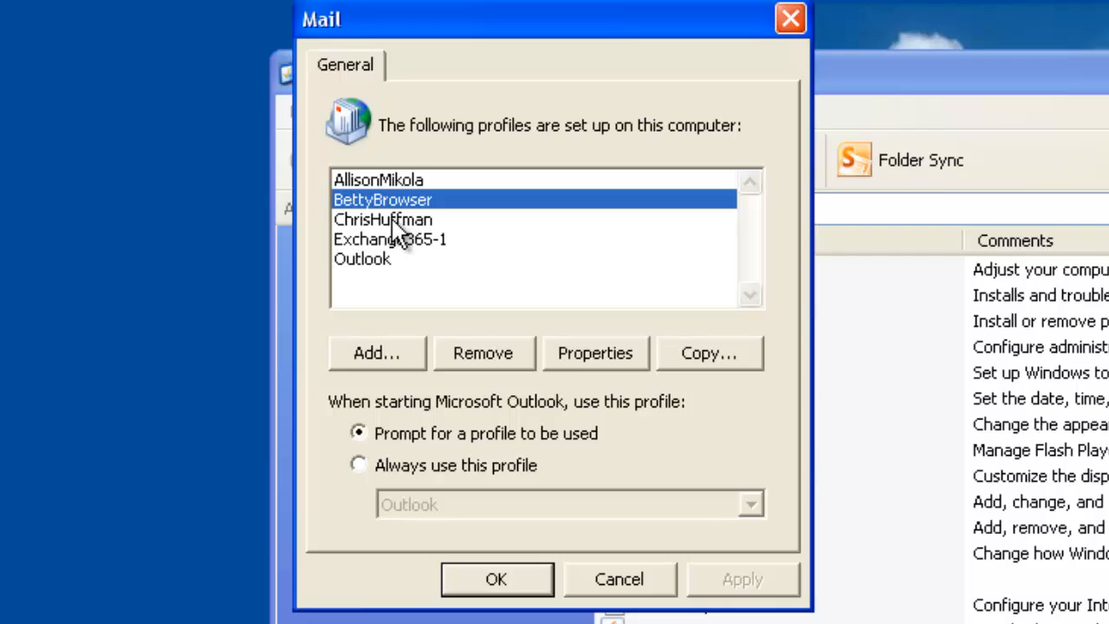
click(393, 221)
click(371, 197)
click(366, 182)
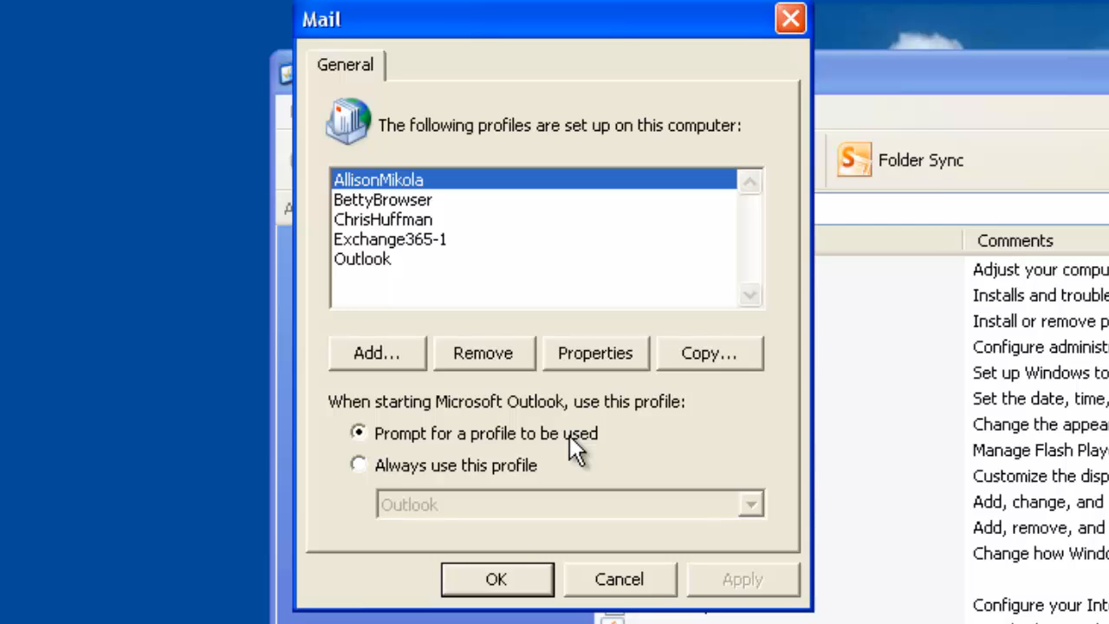
Confirm the mail profile settings and reopen the list of profiles set up on this computer
click(513, 583)
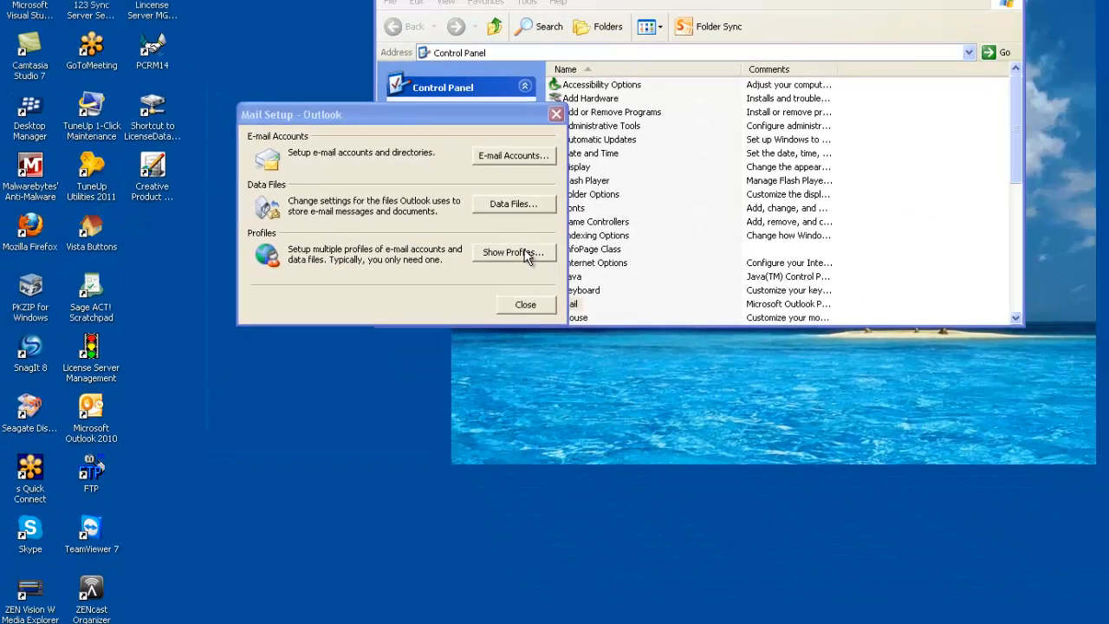
click(746, 353)
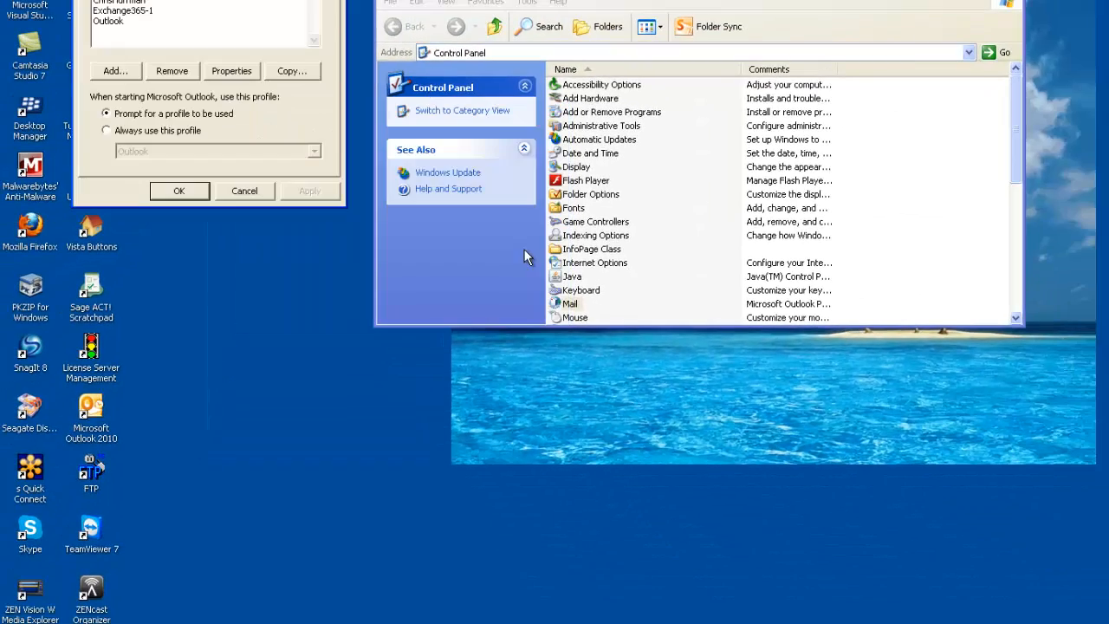
drag(241, 0, 615, 91)
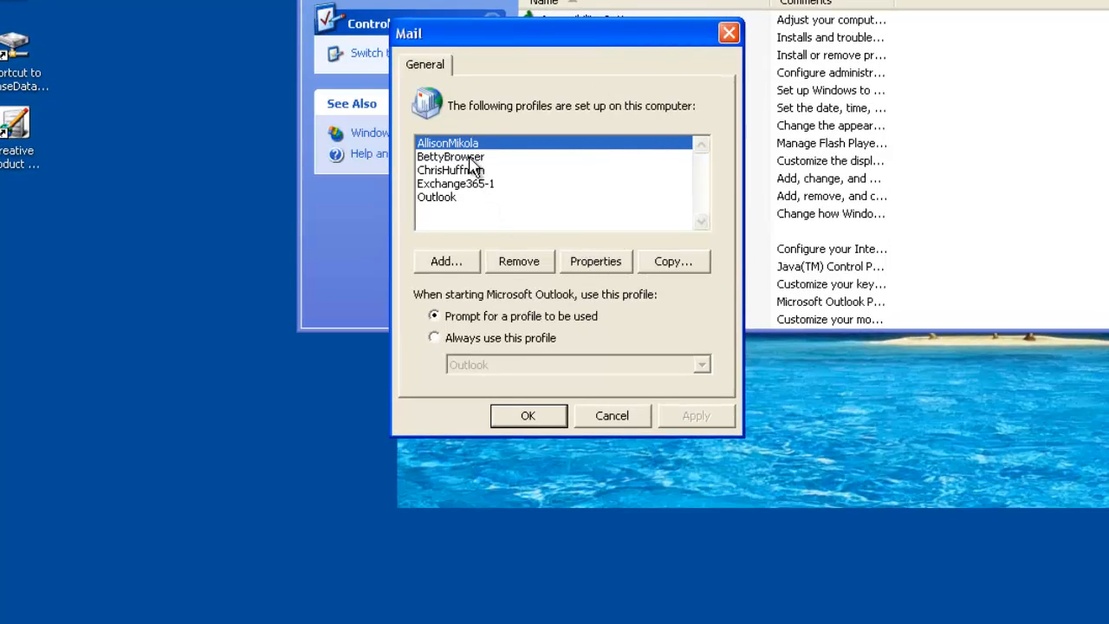
Turn off Cached Exchange Mode for the e-mail account in the first listed user's profile and finish that profile's setup
click(596, 261)
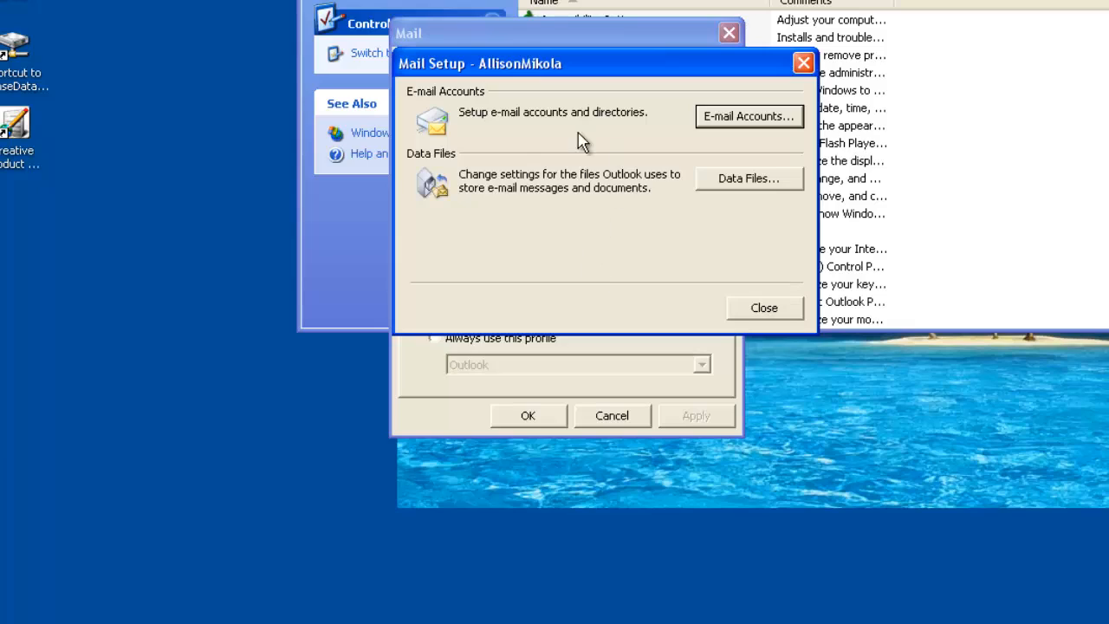
click(743, 117)
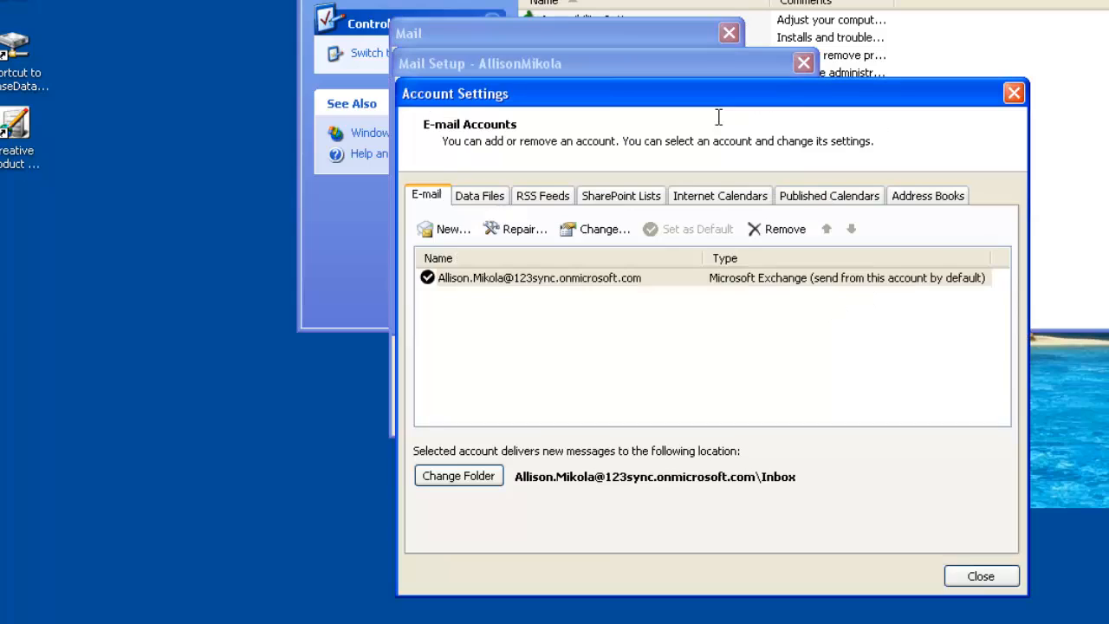
drag(582, 86, 511, 42)
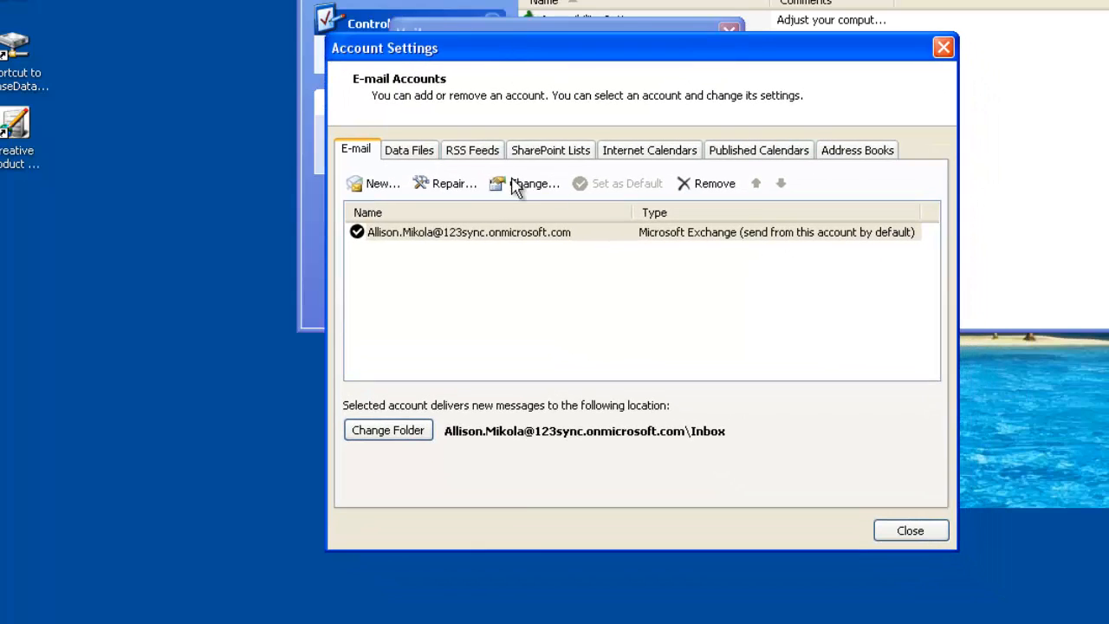
click(507, 242)
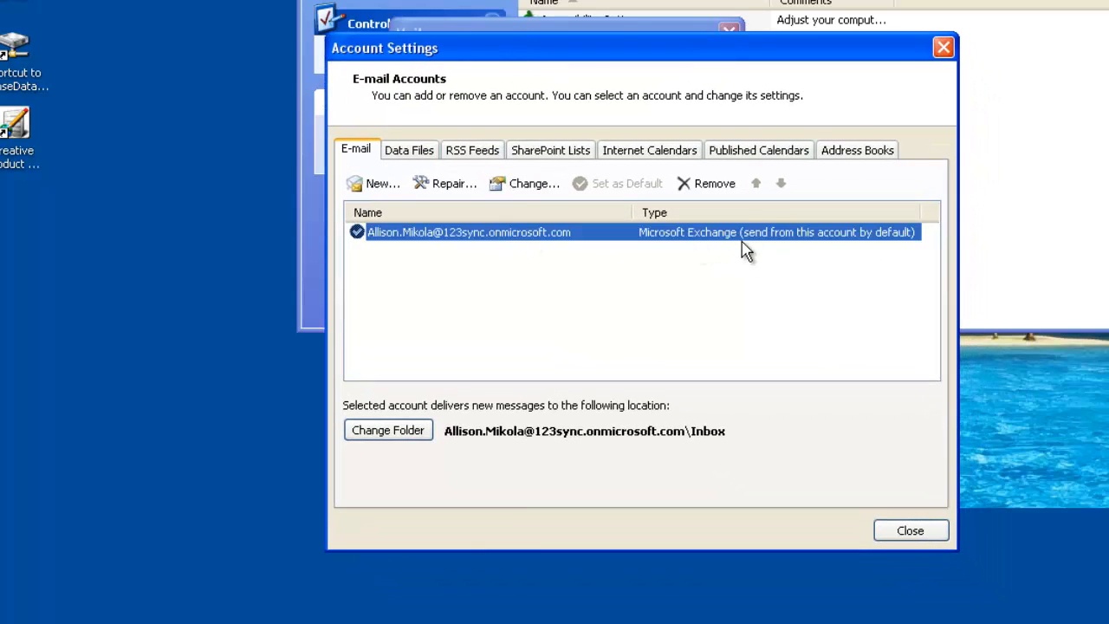
click(536, 186)
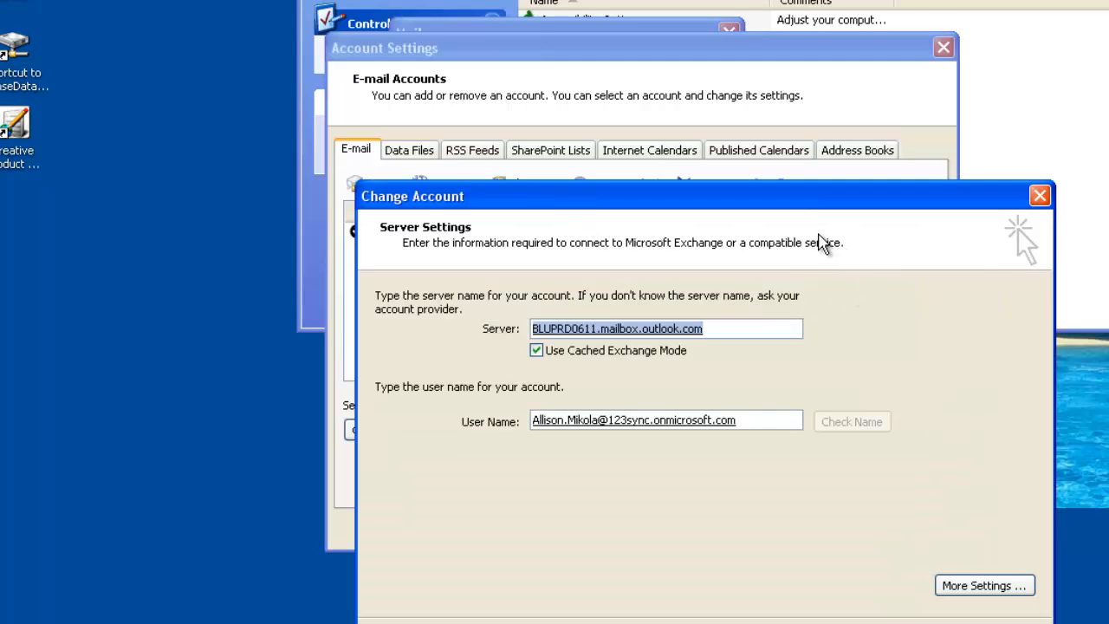
drag(806, 201, 788, 175)
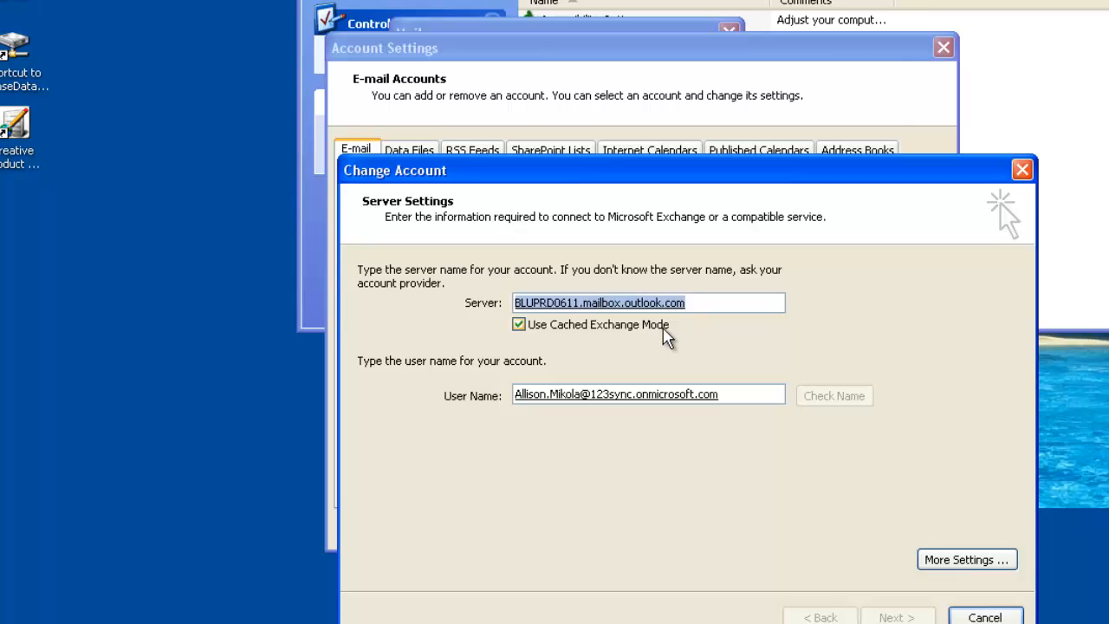
click(519, 325)
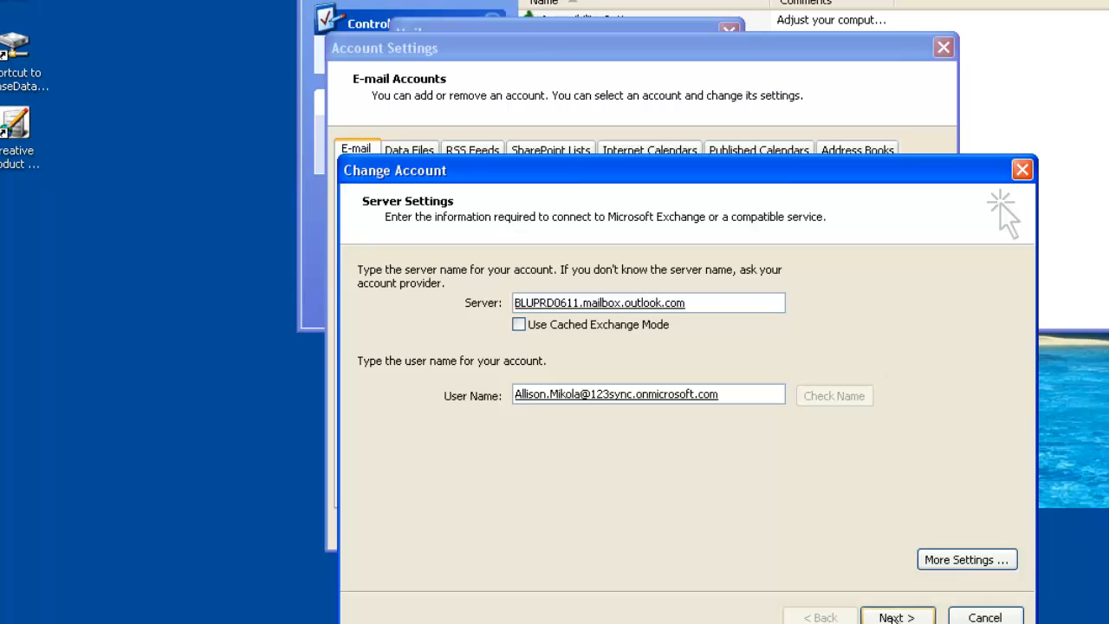
click(892, 617)
click(894, 615)
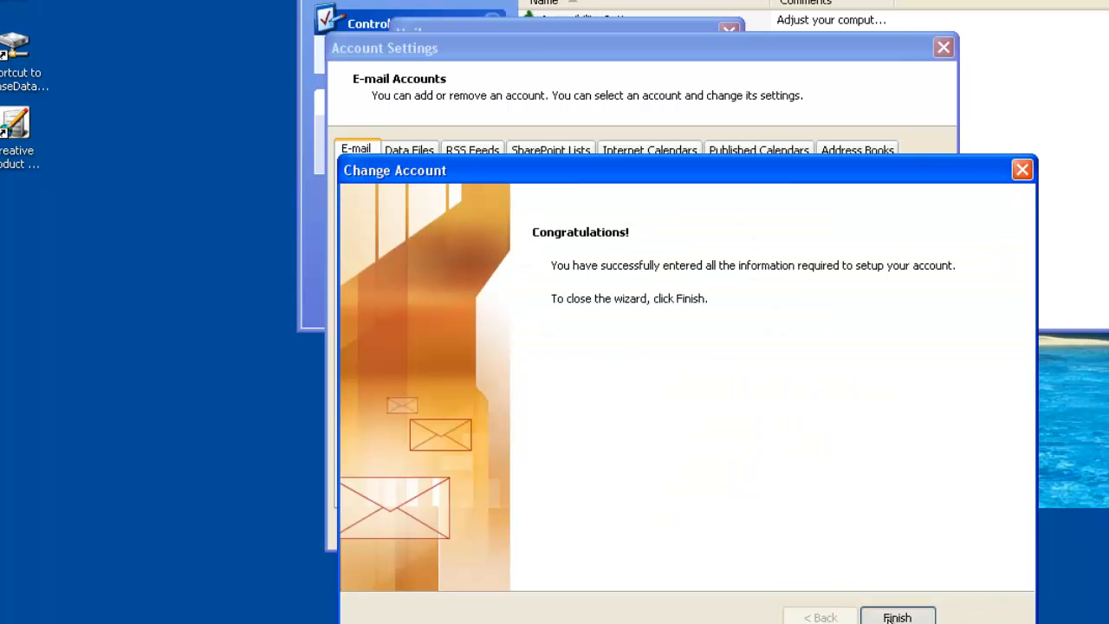
click(942, 46)
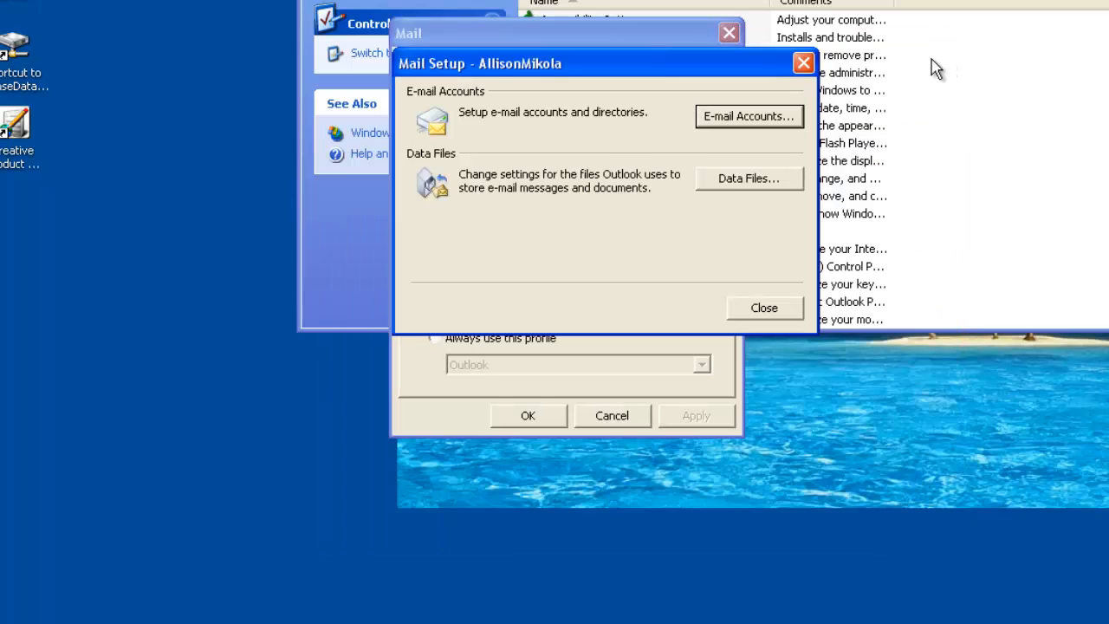
click(787, 306)
Turn off Cached Exchange Mode for the e-mail account in the second listed user's profile and finish its setup
click(459, 156)
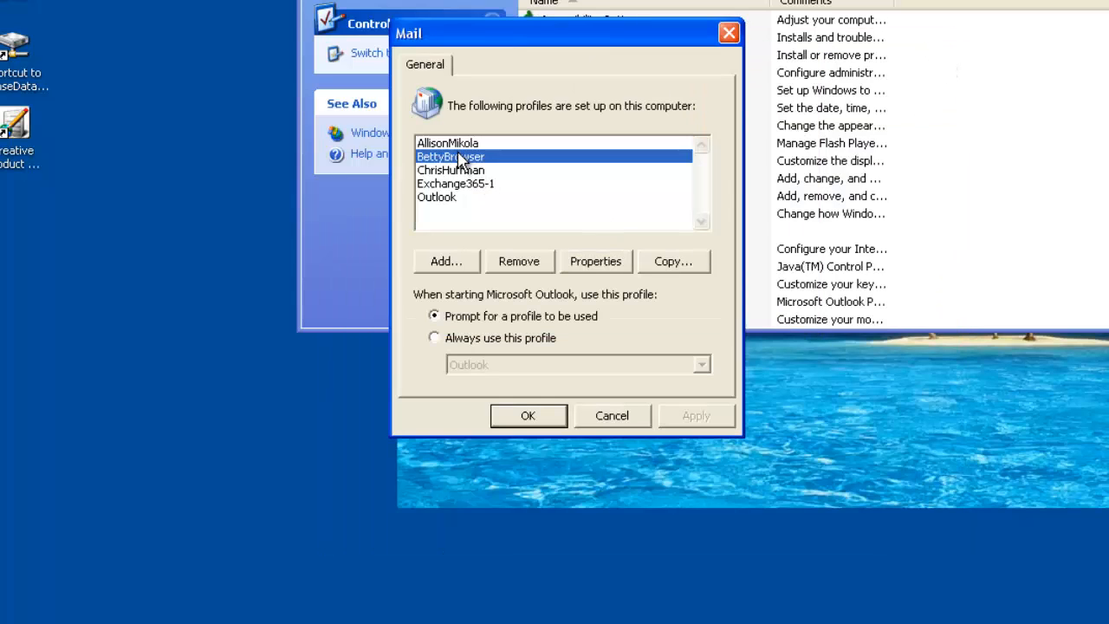
click(597, 262)
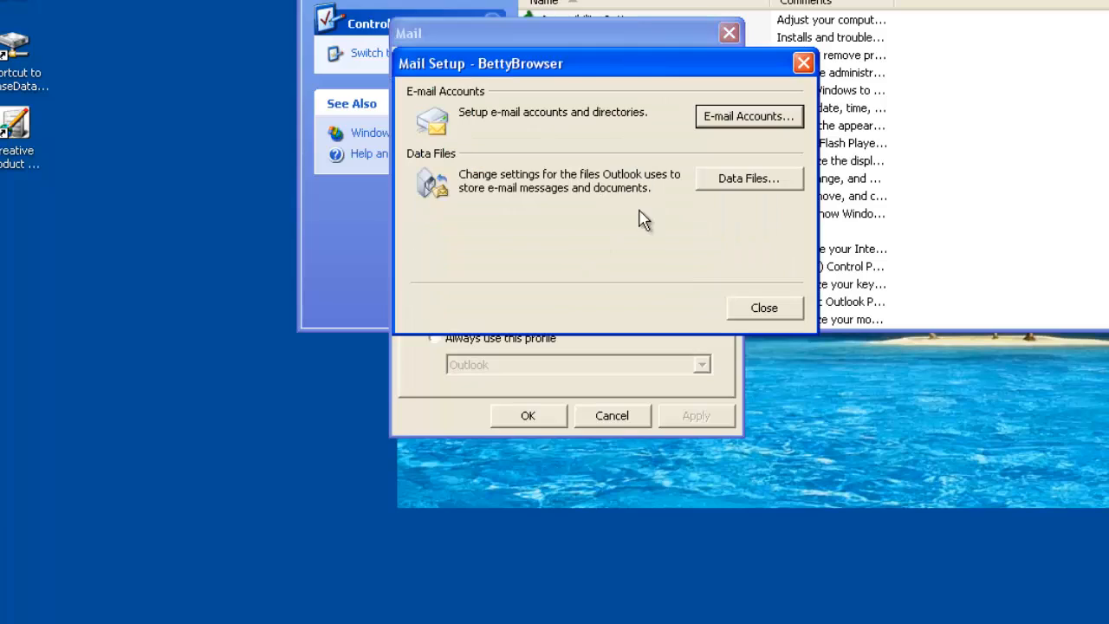
click(724, 118)
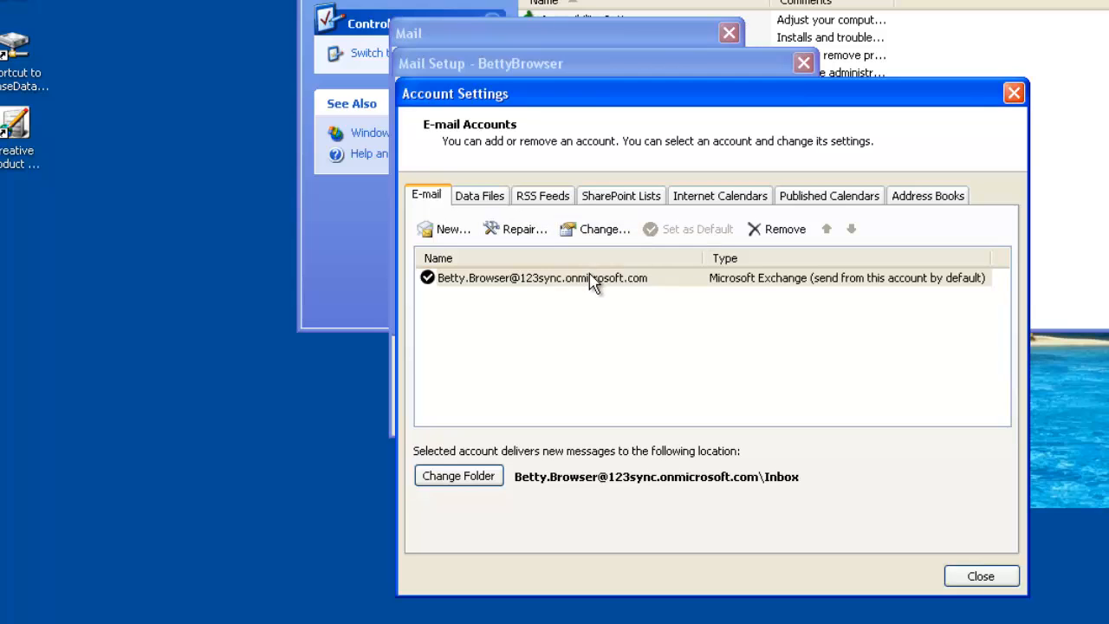
click(590, 279)
click(576, 229)
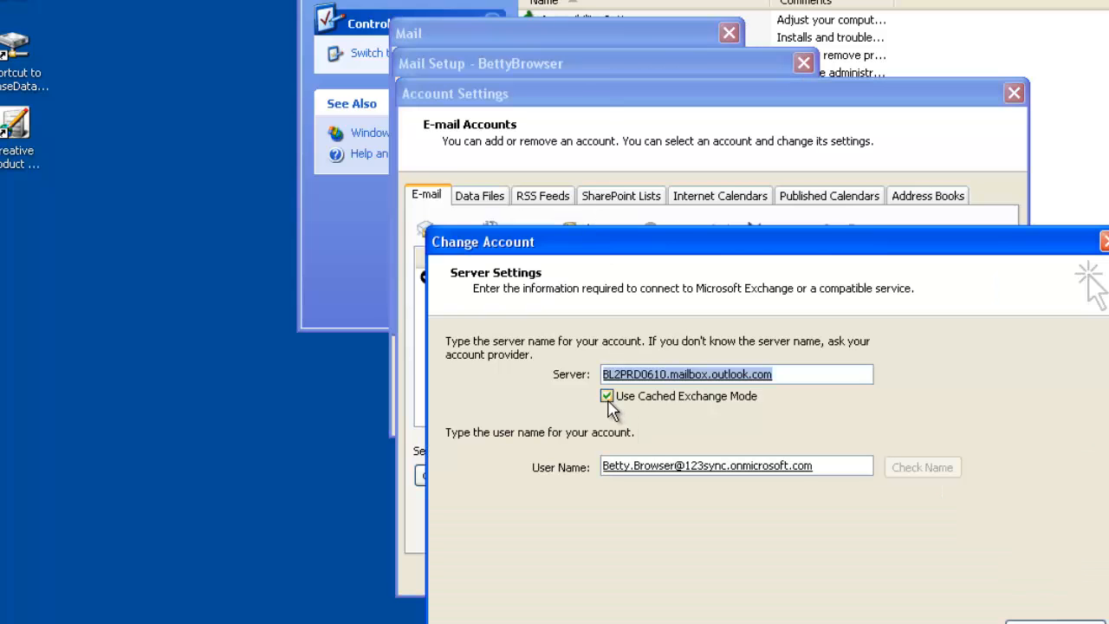
click(607, 396)
click(988, 623)
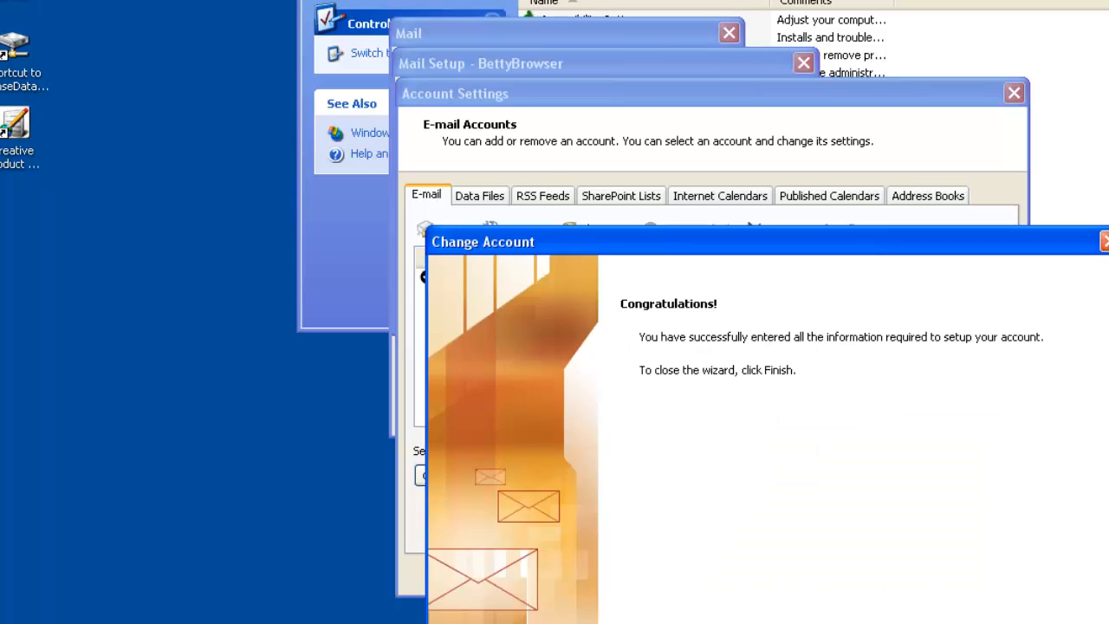
click(988, 623)
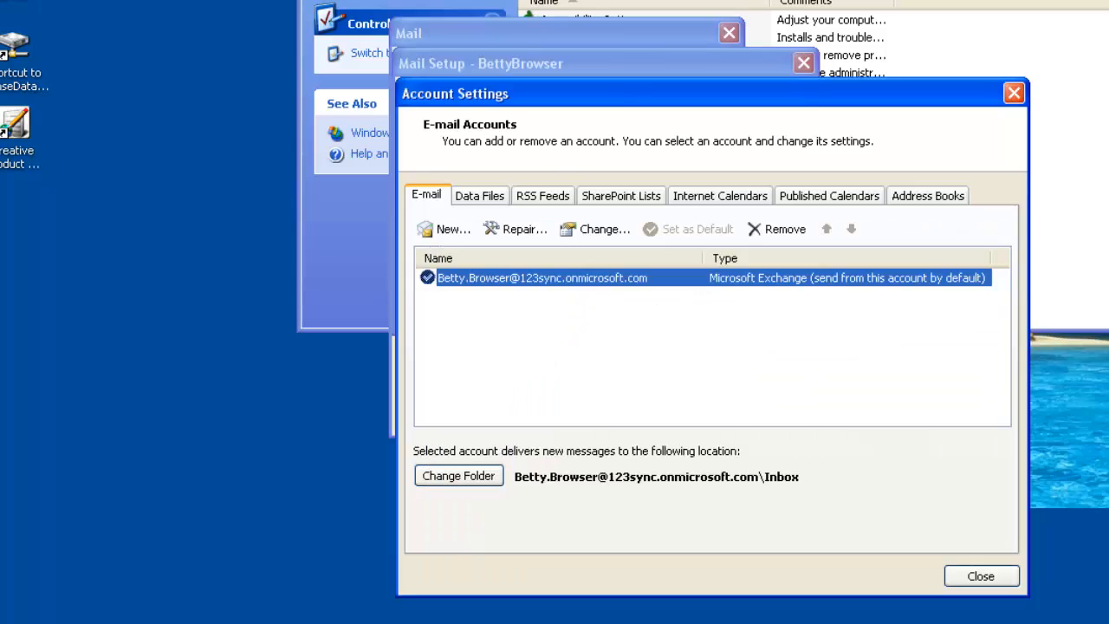
click(983, 578)
click(766, 306)
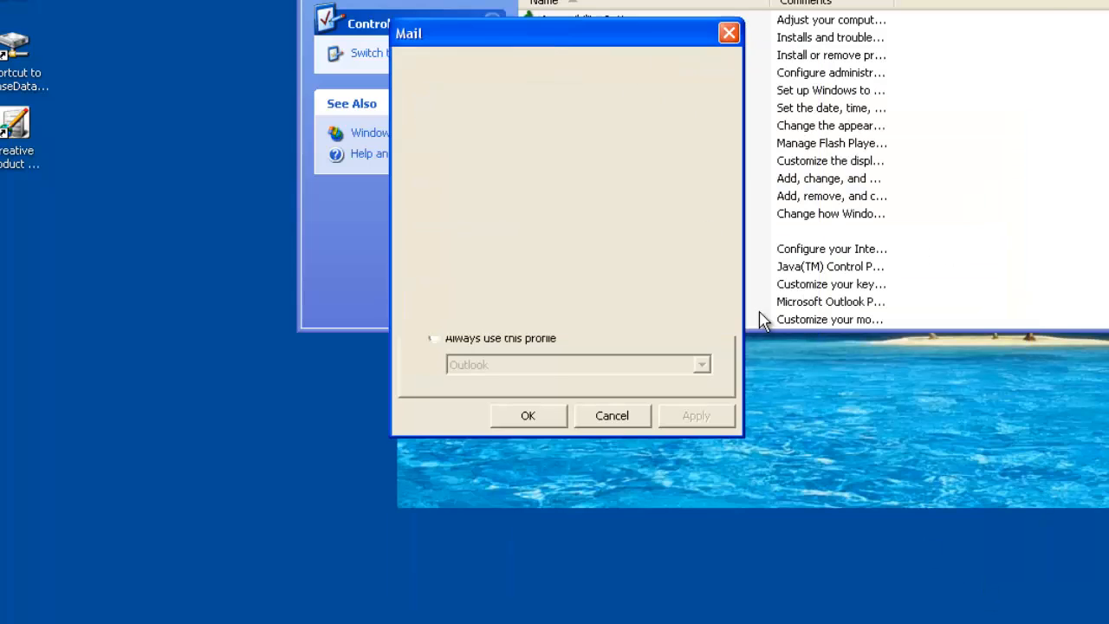
Open the third listed user's e-mail accounts, logging on to the mail server with the account password and having it remembered
click(499, 171)
click(578, 265)
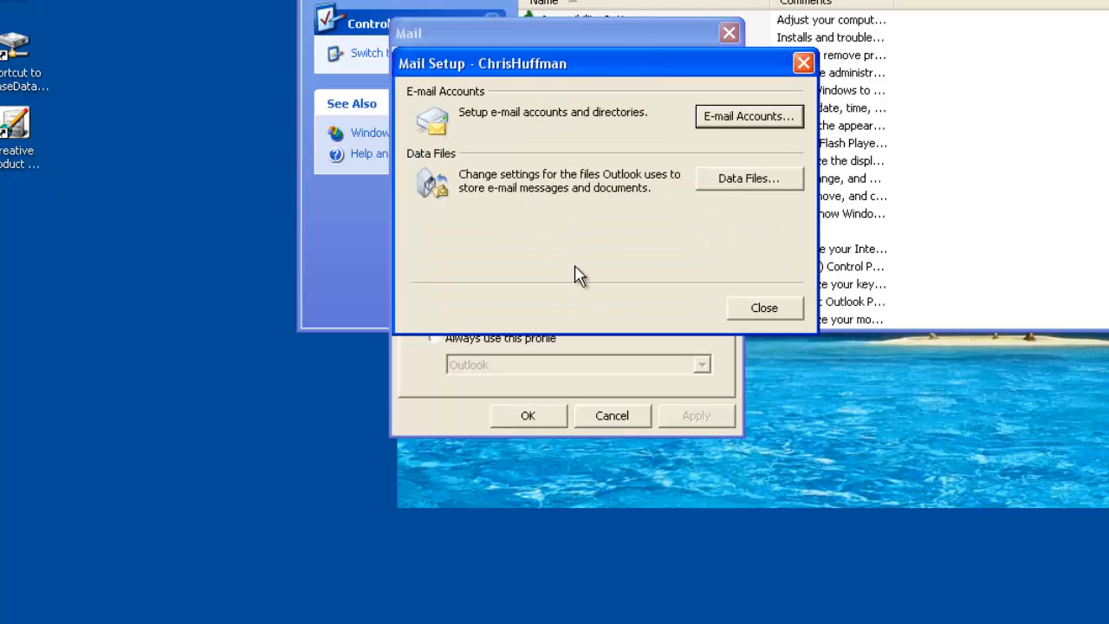
click(723, 118)
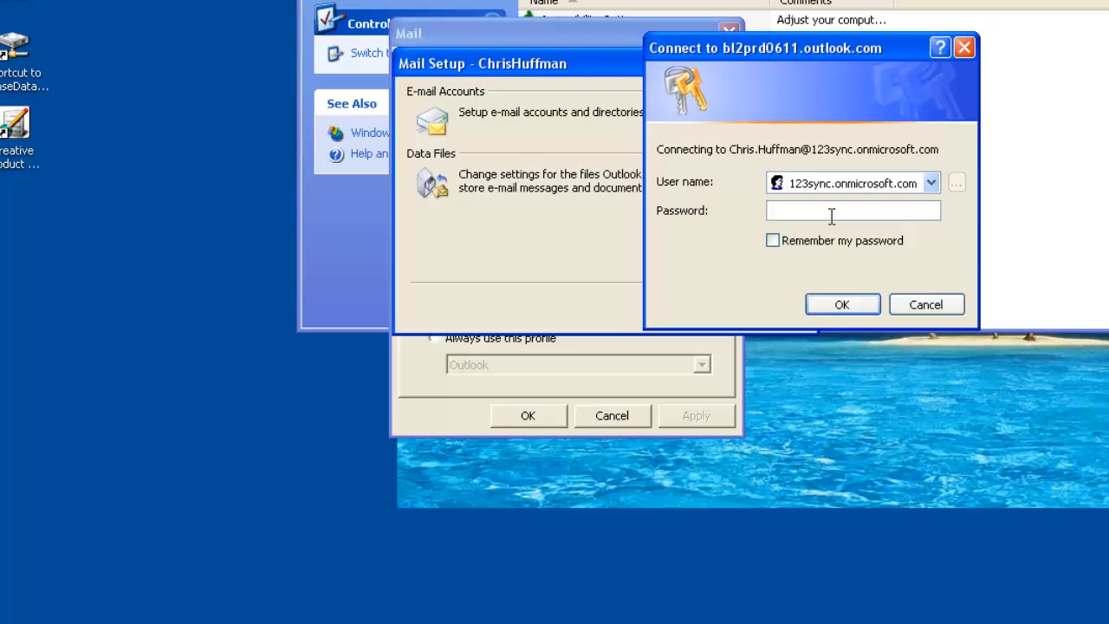
text(••••••••••••••)
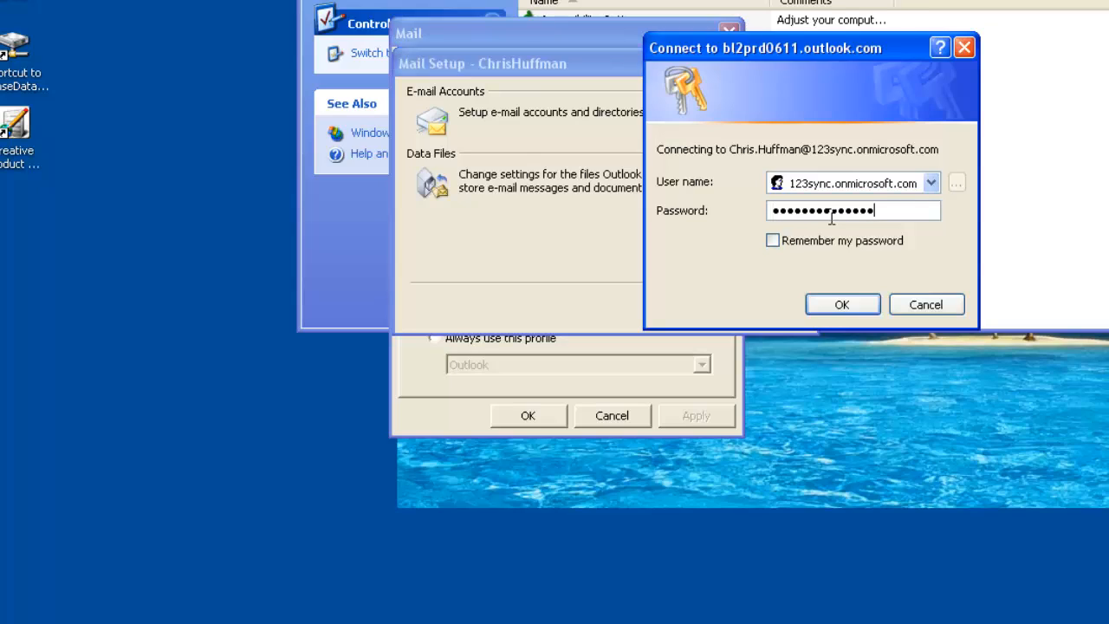
click(785, 247)
click(839, 303)
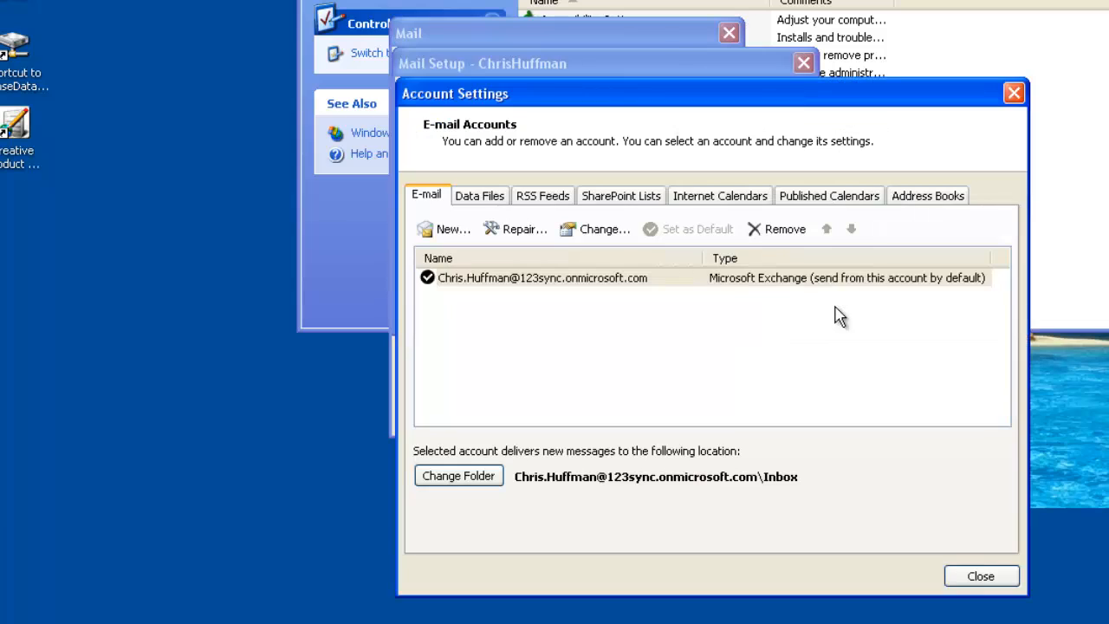
Turn off Cached Exchange Mode for the third listed user's account, finish its setup, and confirm the mail profile settings
click(620, 277)
click(596, 234)
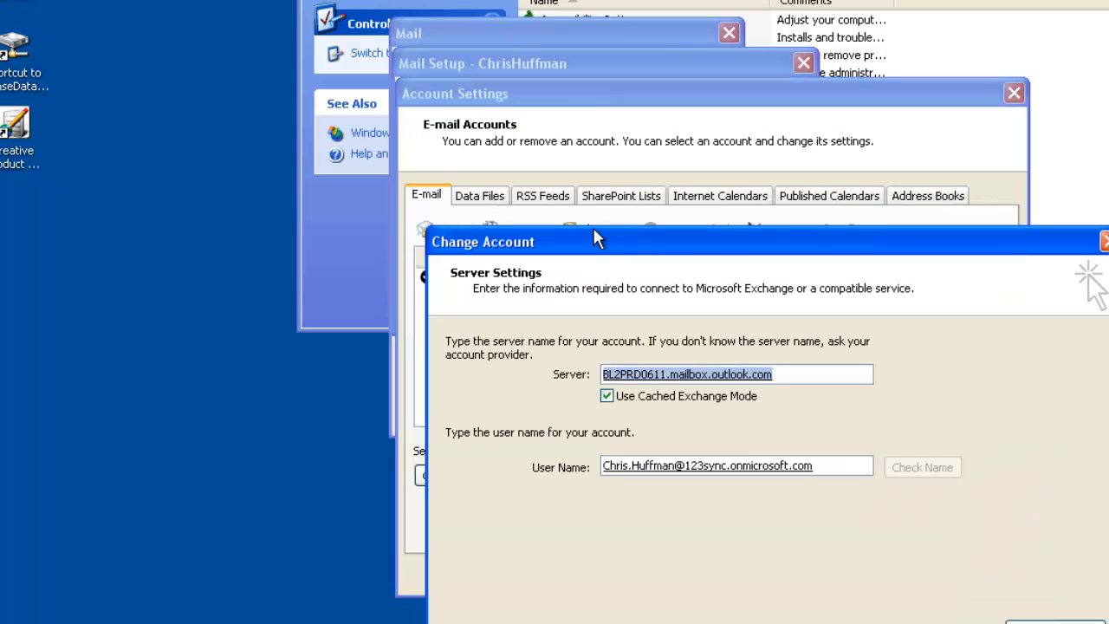
click(617, 402)
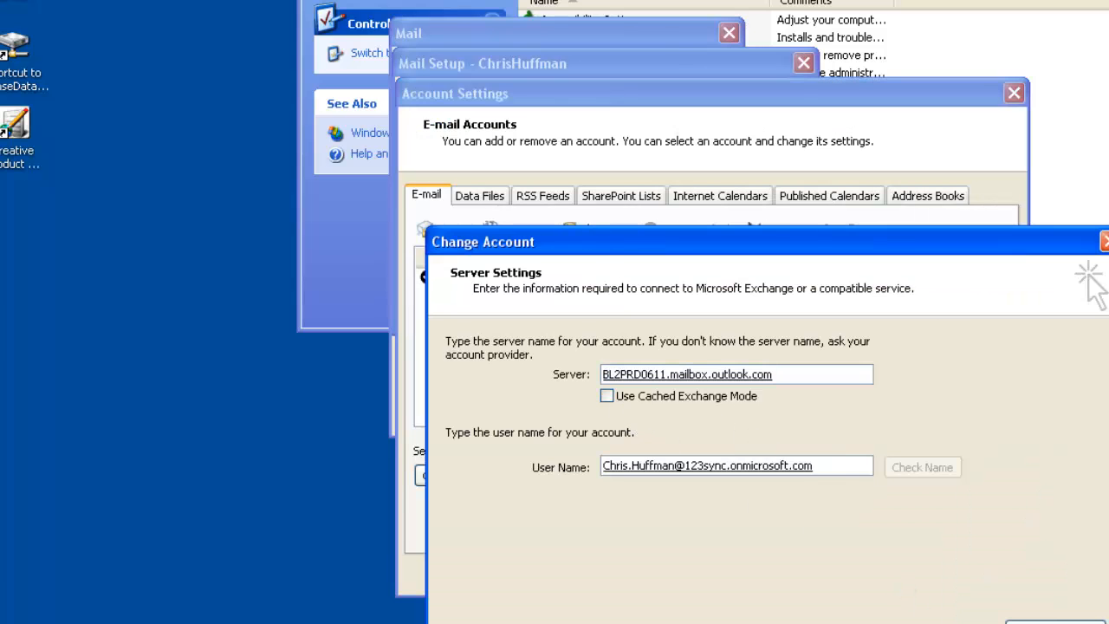
click(988, 623)
key(Return)
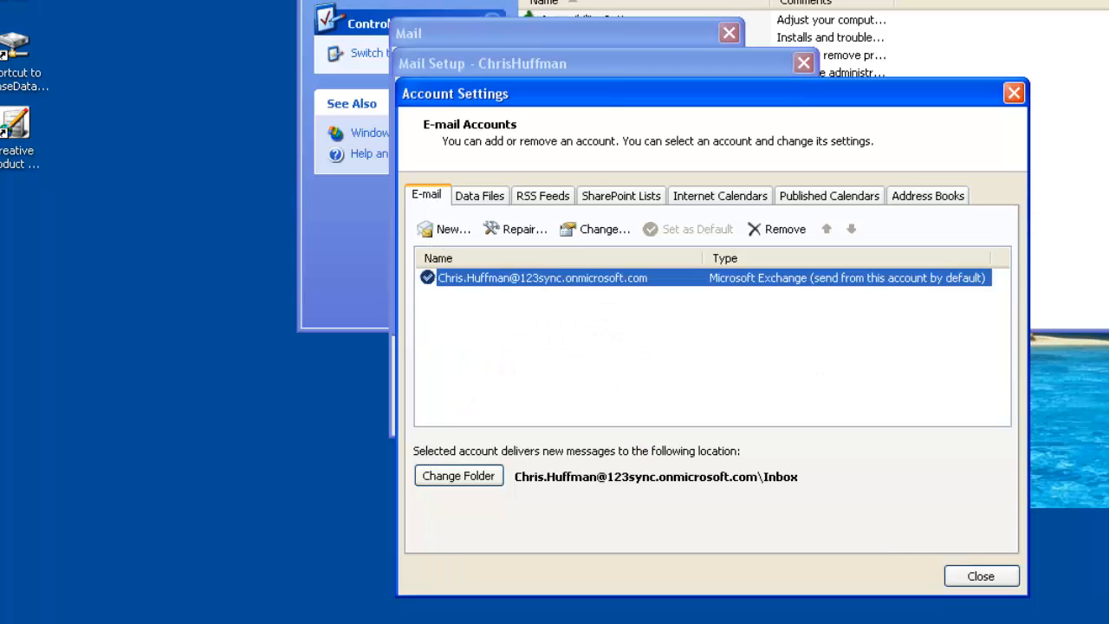
click(981, 575)
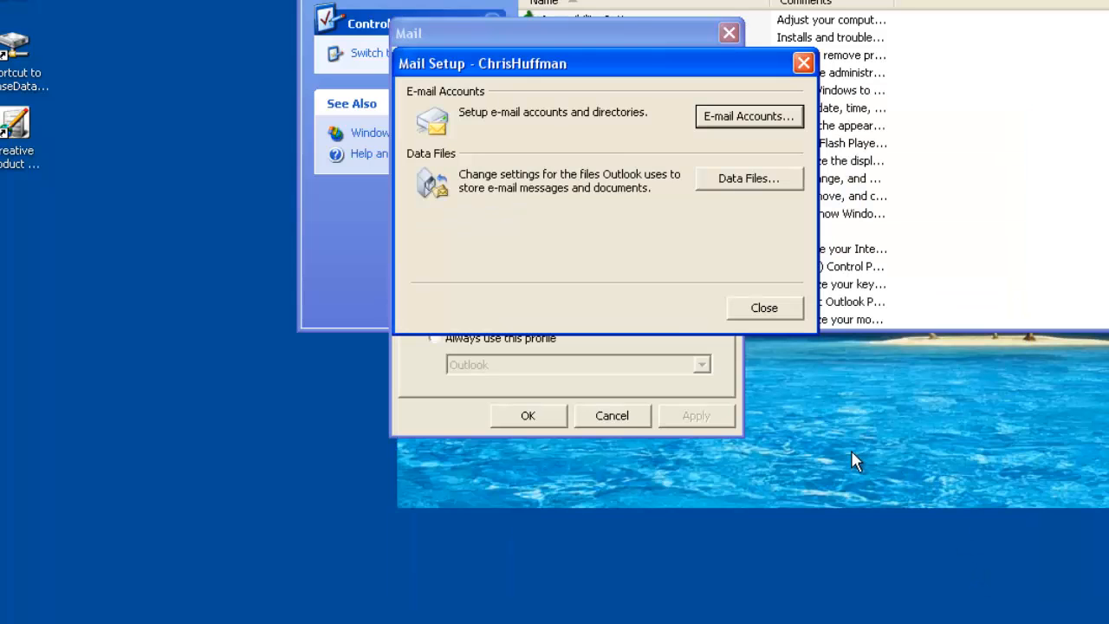
click(742, 316)
click(549, 417)
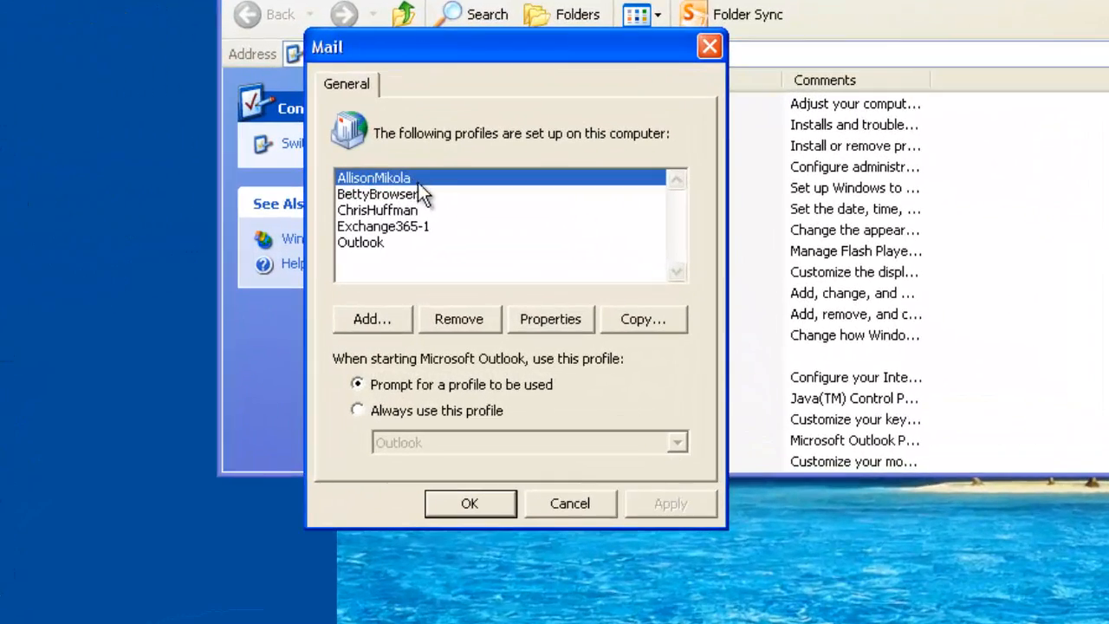
Close and reopen the mail profile list, and check which e-mail account the first listed user's profile holds
click(568, 503)
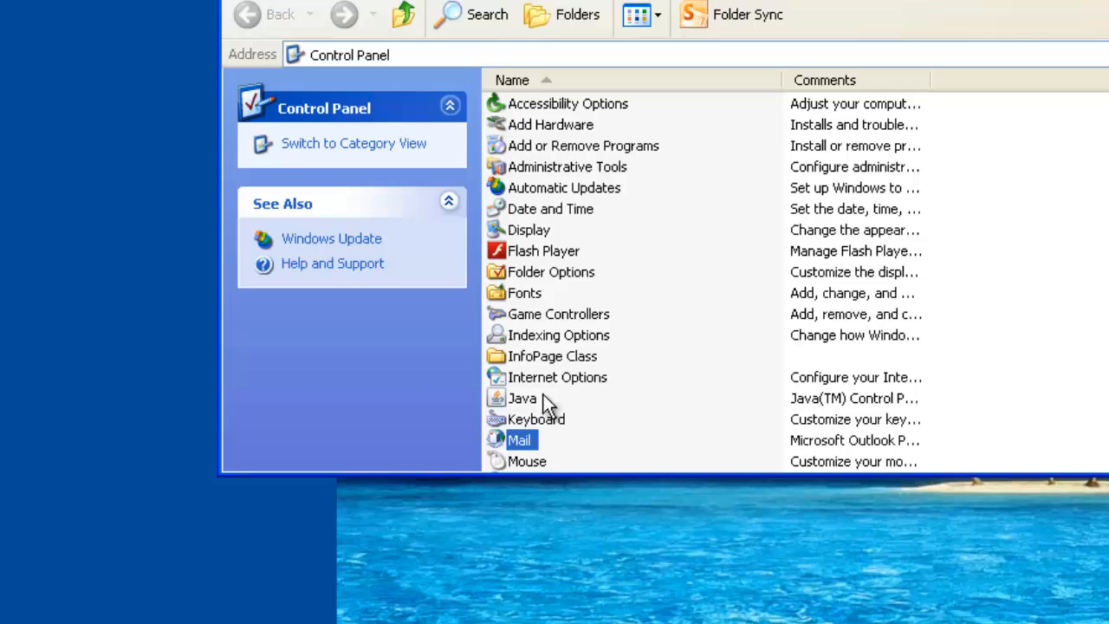
double_click(524, 442)
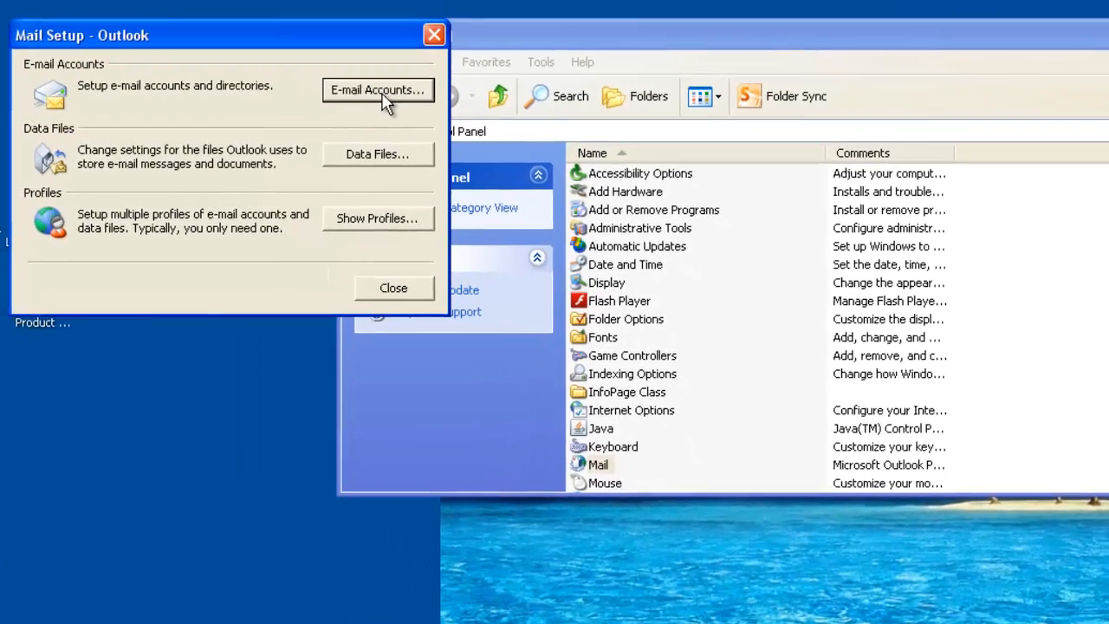
click(408, 221)
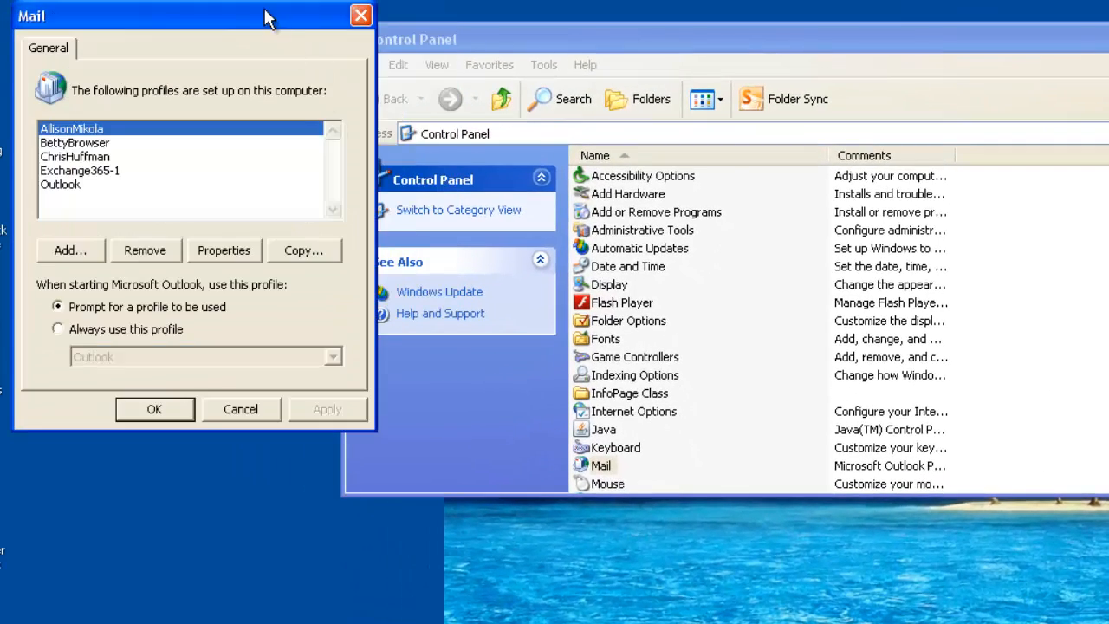
drag(268, 17, 772, 140)
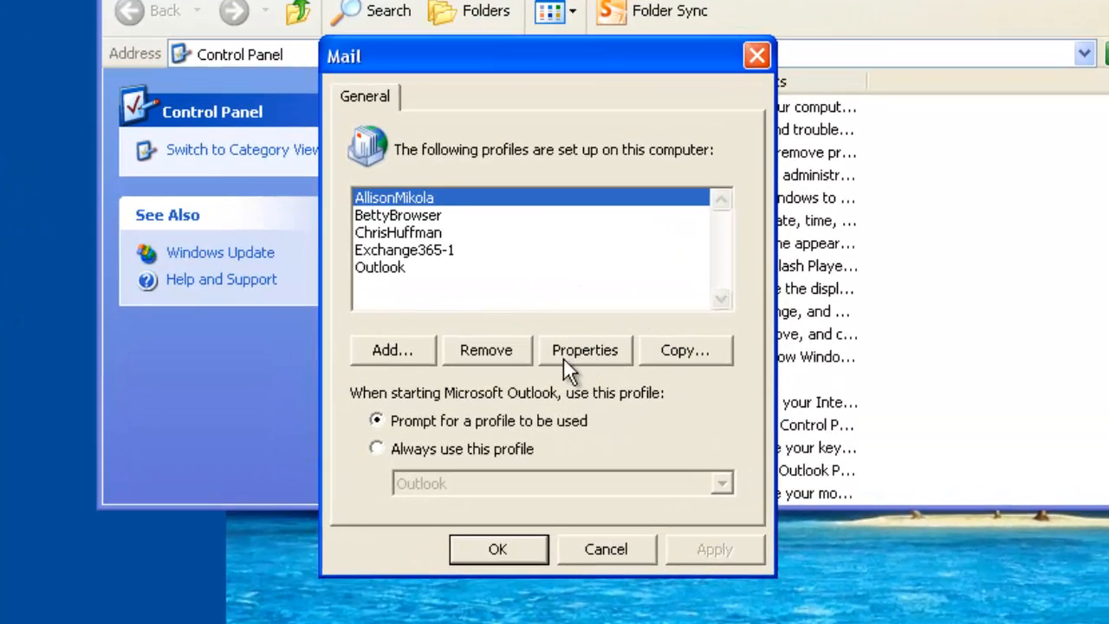
click(577, 351)
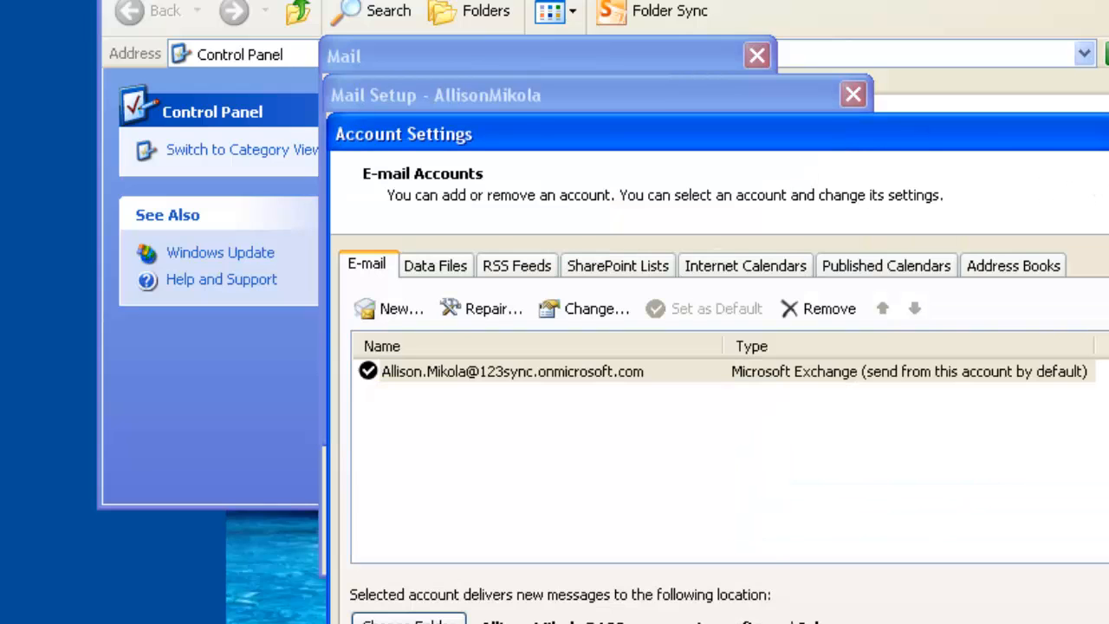
click(1108, 135)
click(797, 410)
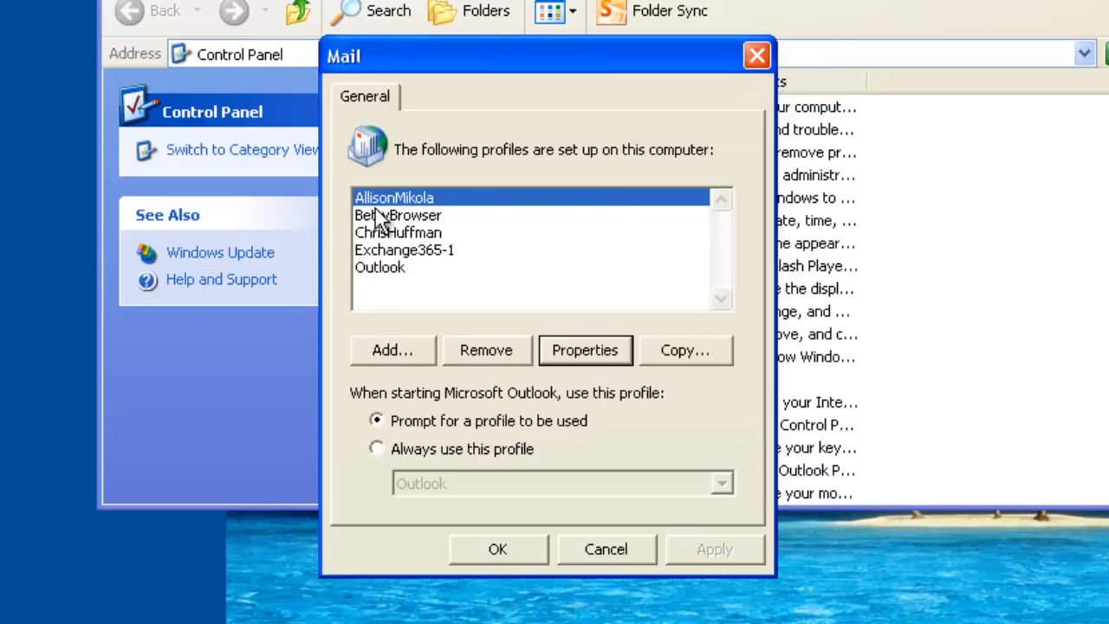
Check which e-mail account is set up in the second listed user's profile
click(397, 215)
click(585, 352)
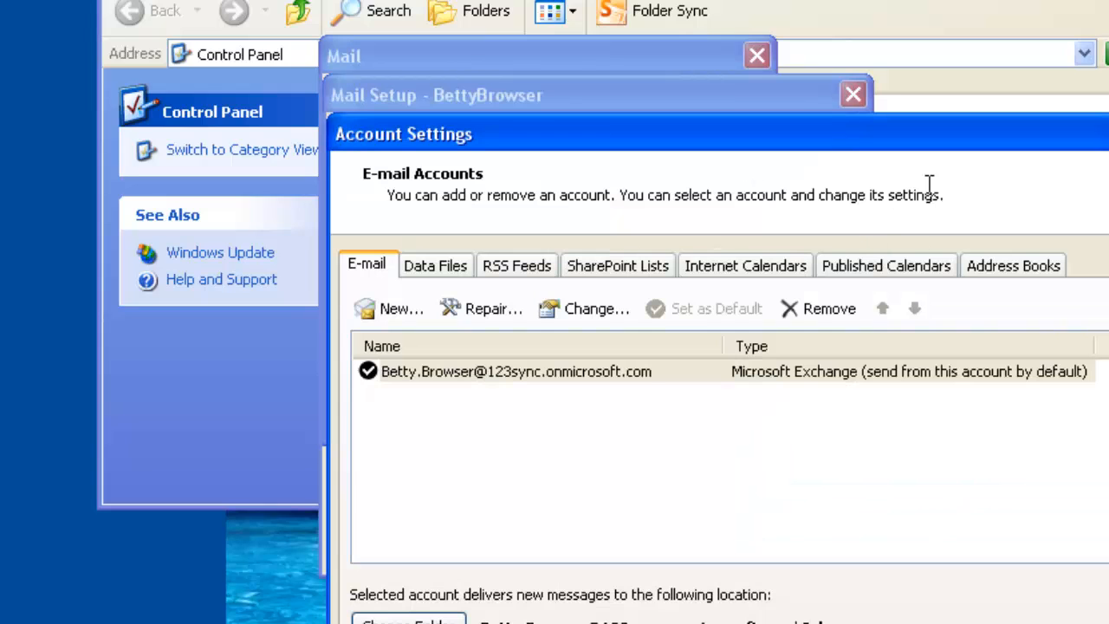
key(Escape)
click(854, 94)
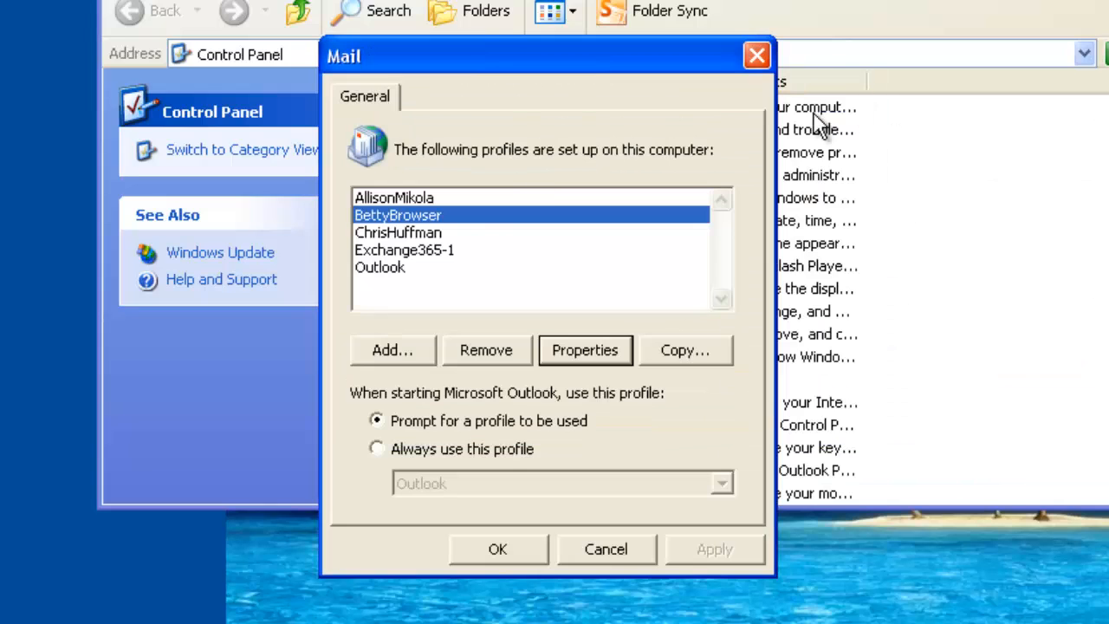
Check which e-mail account is set up in the third listed user's profile and close the profile list
click(433, 231)
click(597, 357)
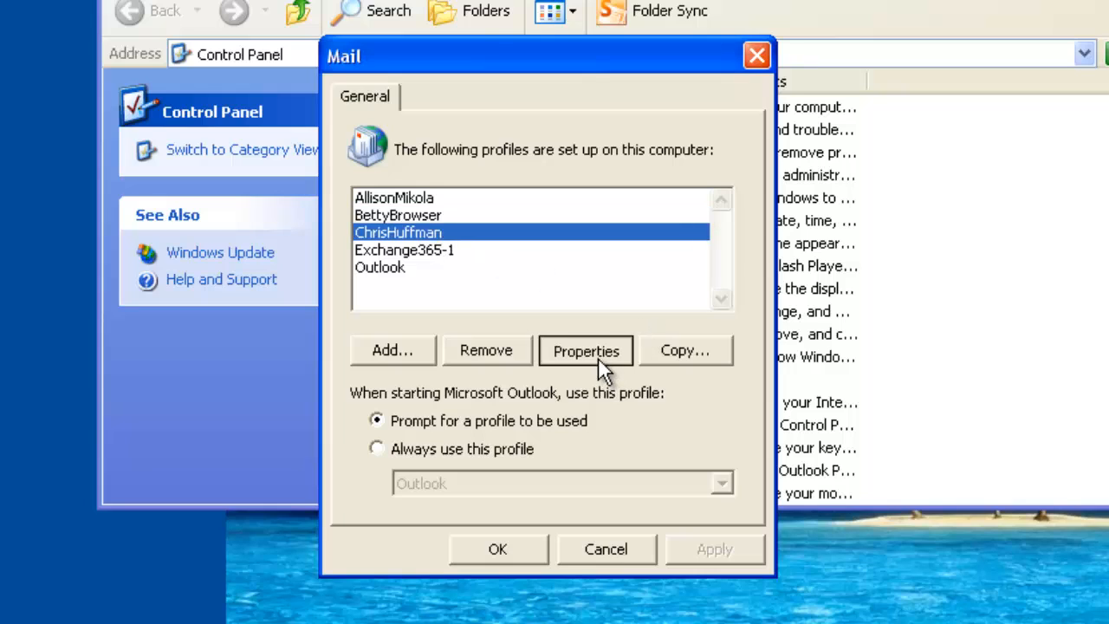
click(815, 161)
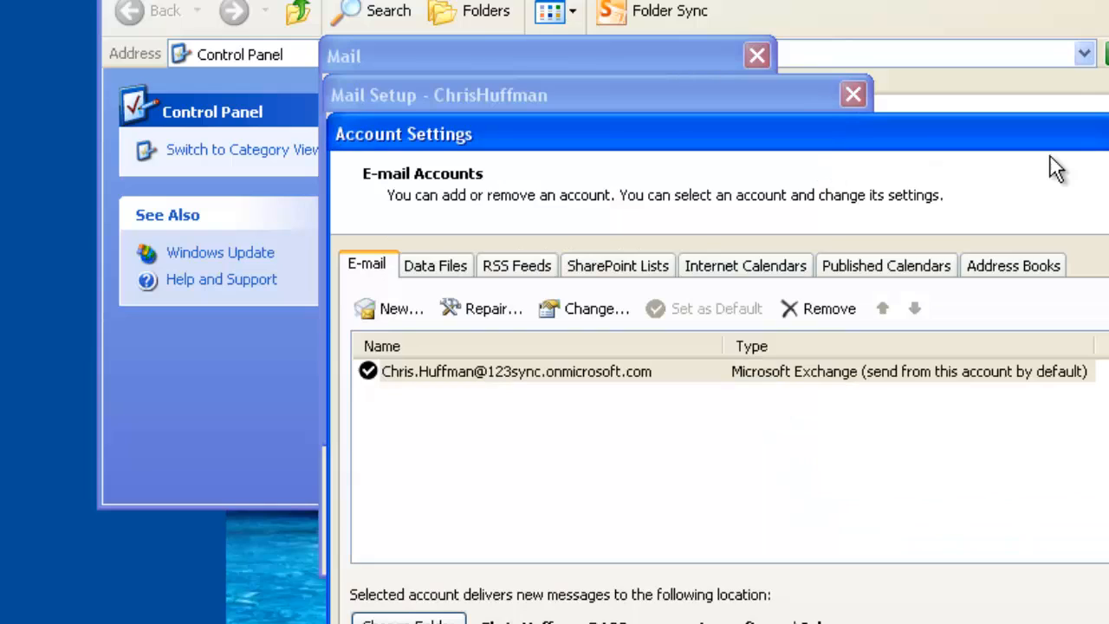
key(Escape)
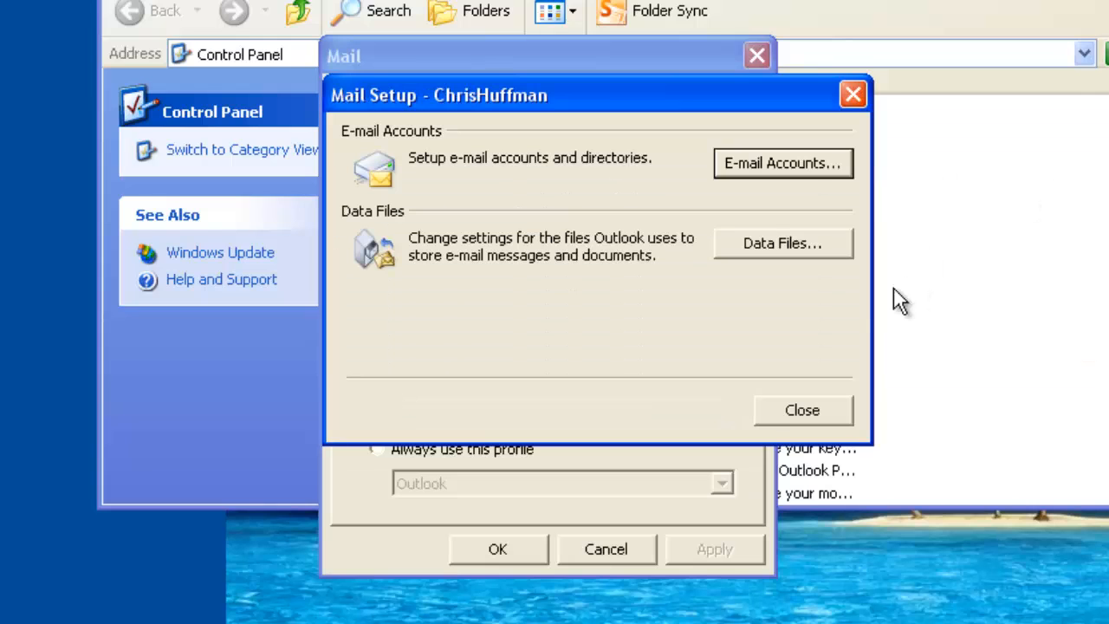
click(814, 409)
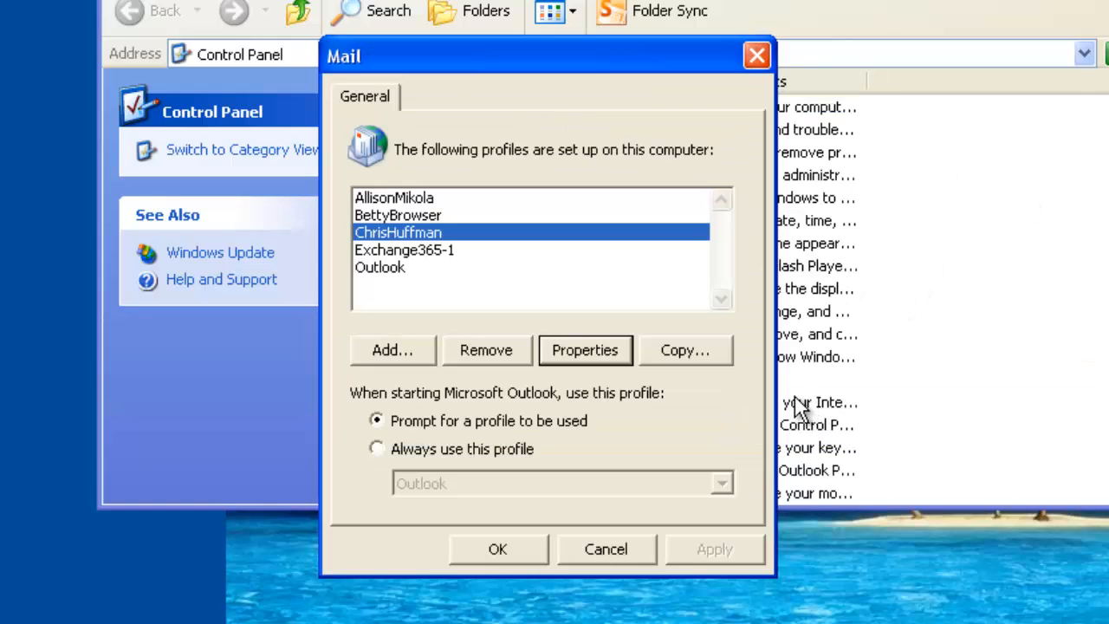
key(Escape)
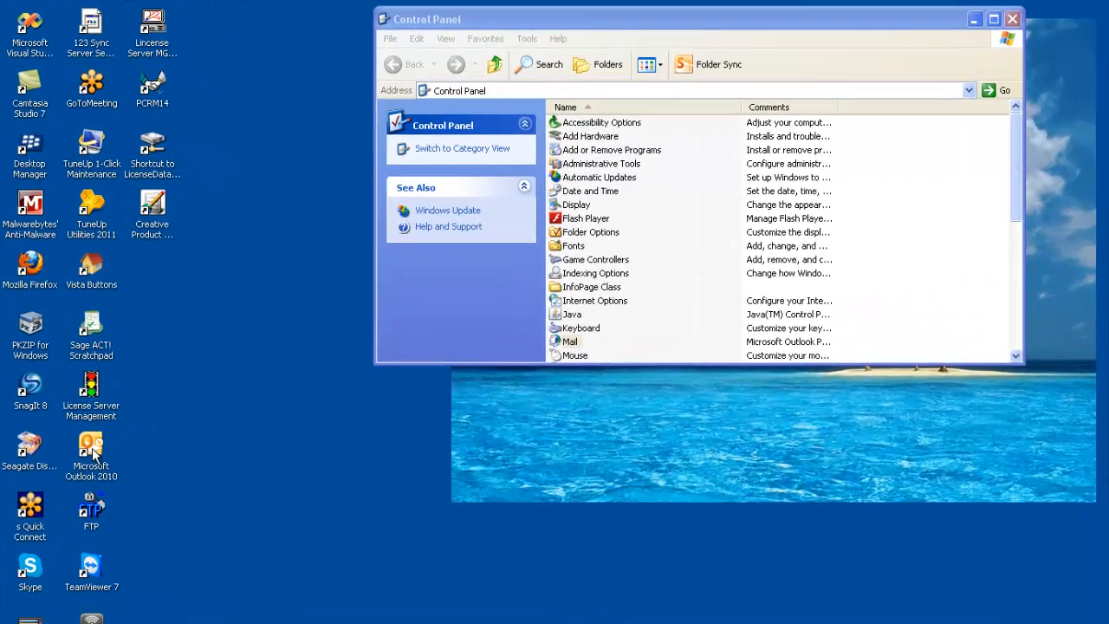
Start Outlook 2010 with the first listed user's profile and dismiss the Business Contact Manager warnings
double_click(91, 446)
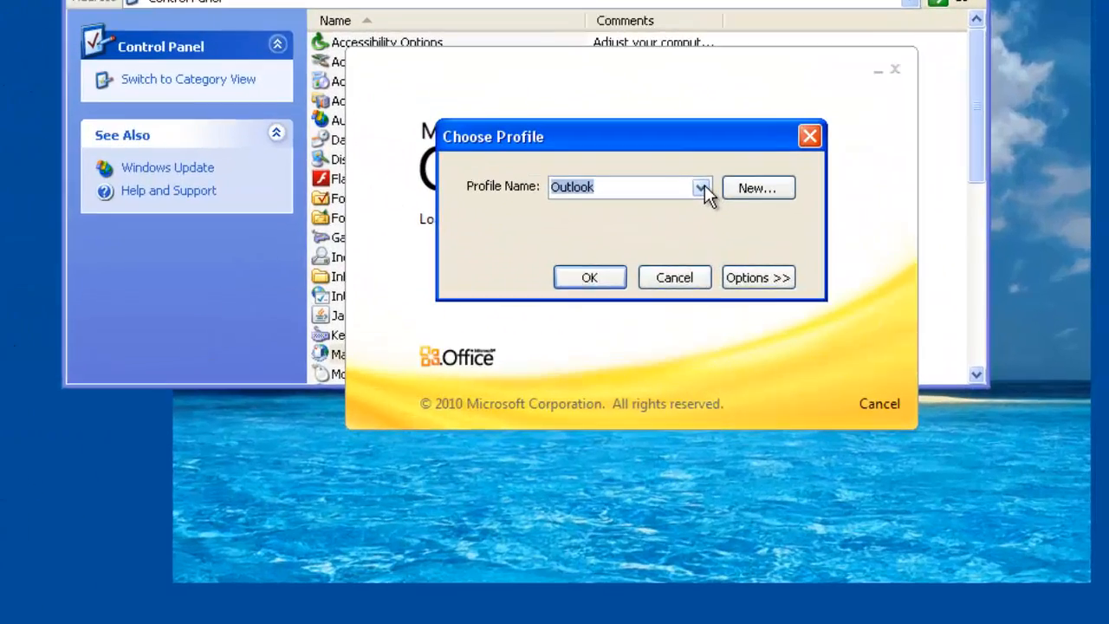
click(703, 188)
click(666, 211)
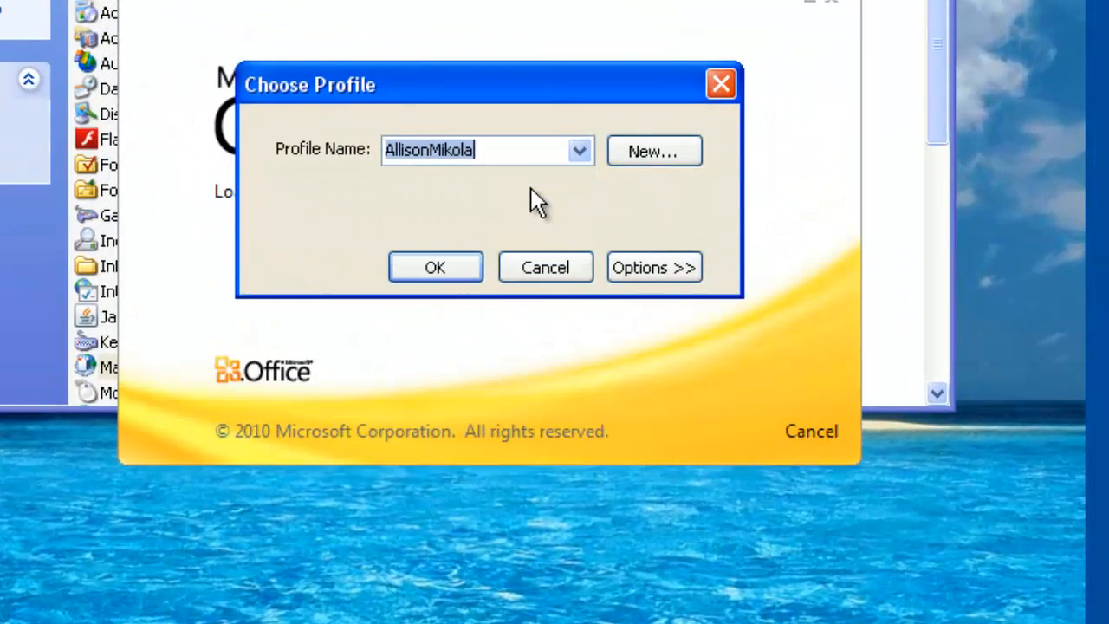
click(454, 267)
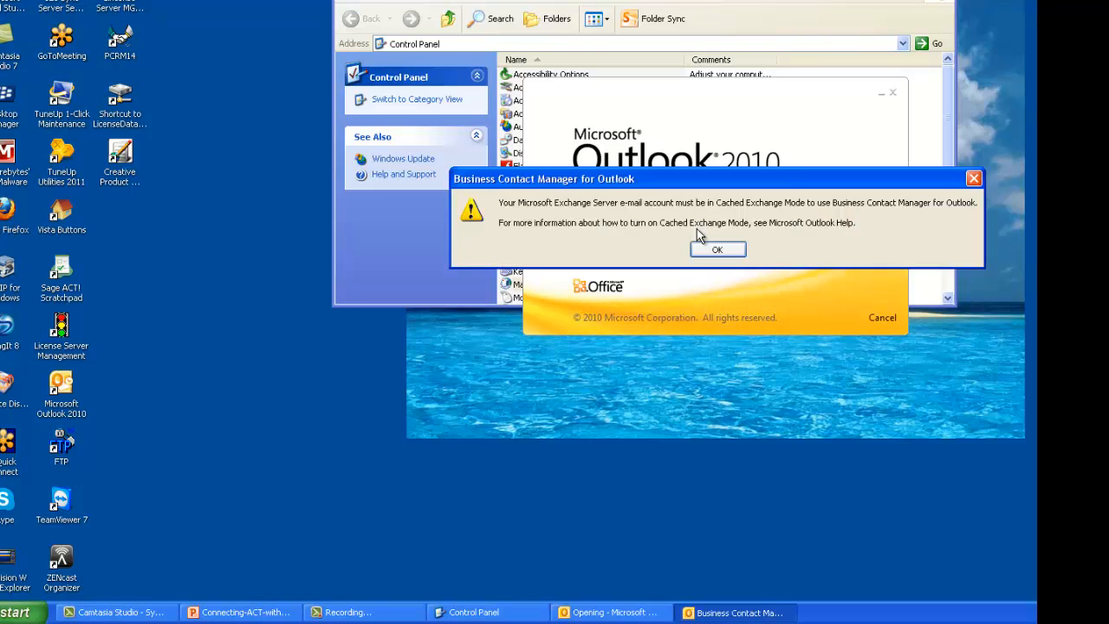
click(698, 249)
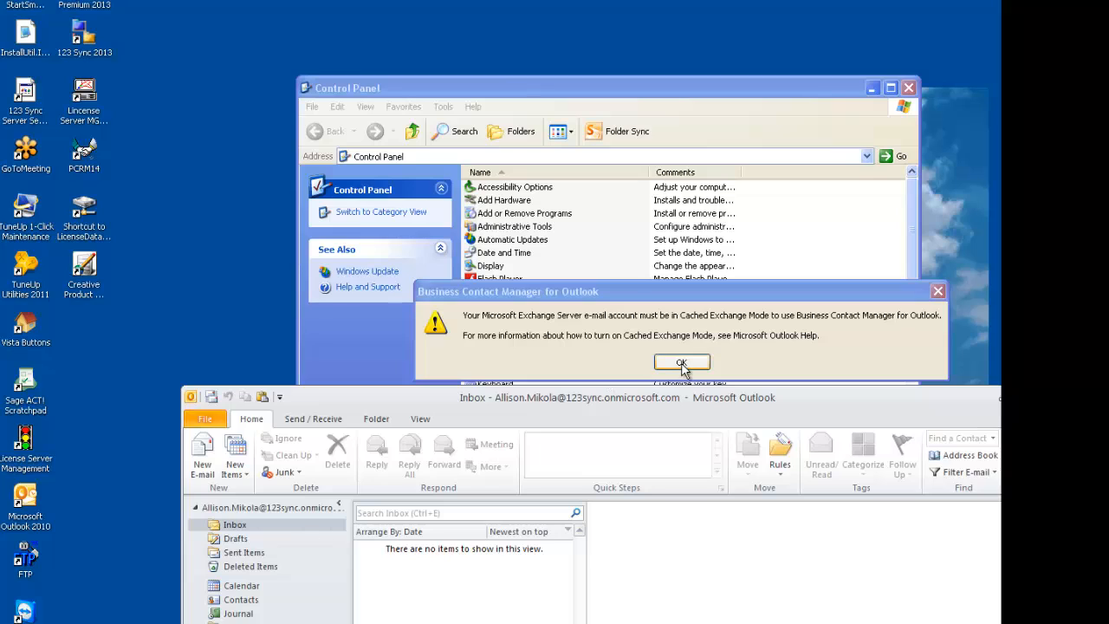
click(681, 361)
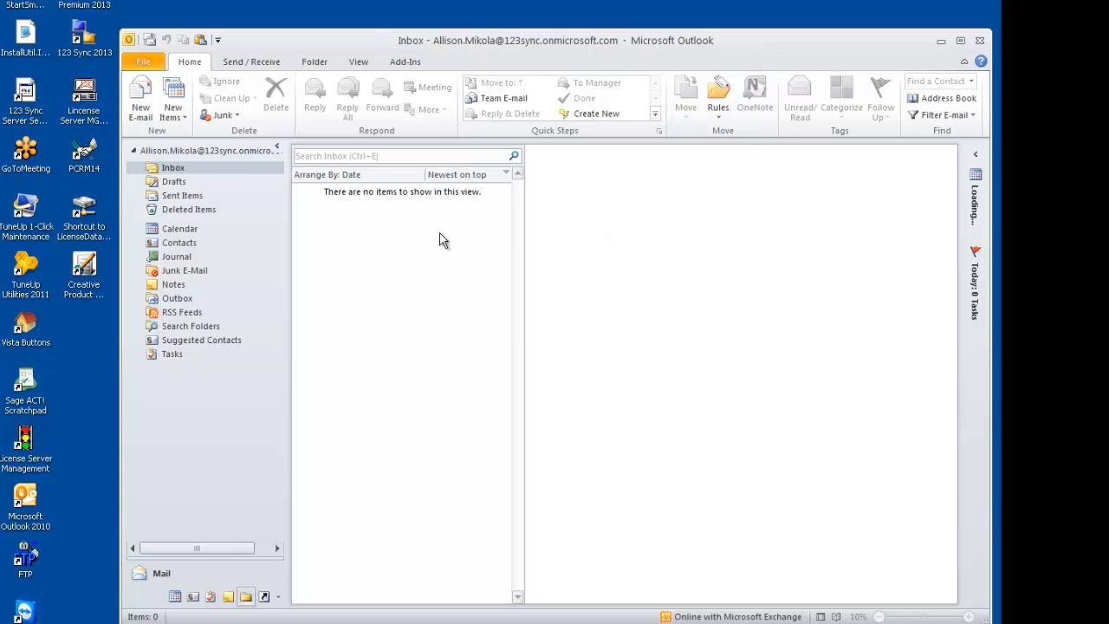
Create a contact named "Test 1111" in the Contacts folder and change its full name to the user's name plus "Test COntact"
click(179, 244)
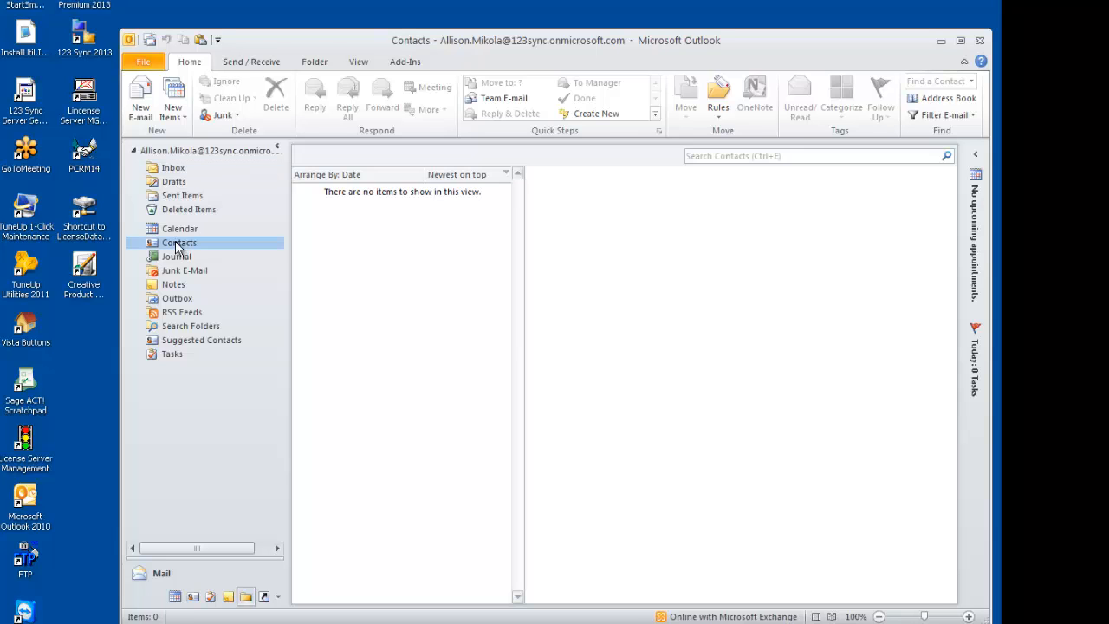
right_click(460, 223)
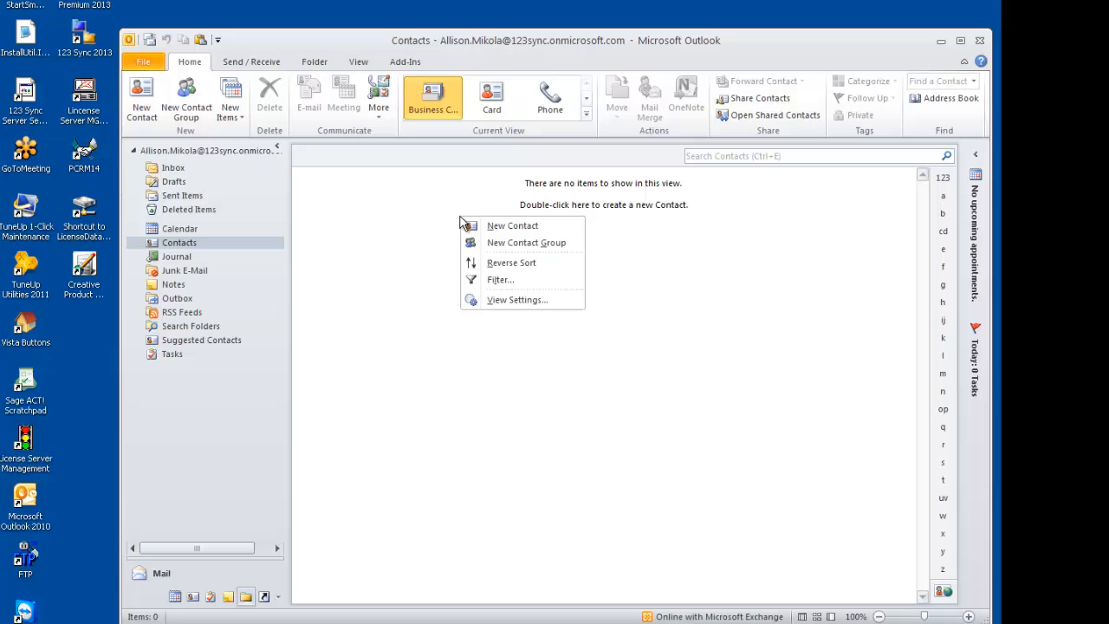
click(509, 227)
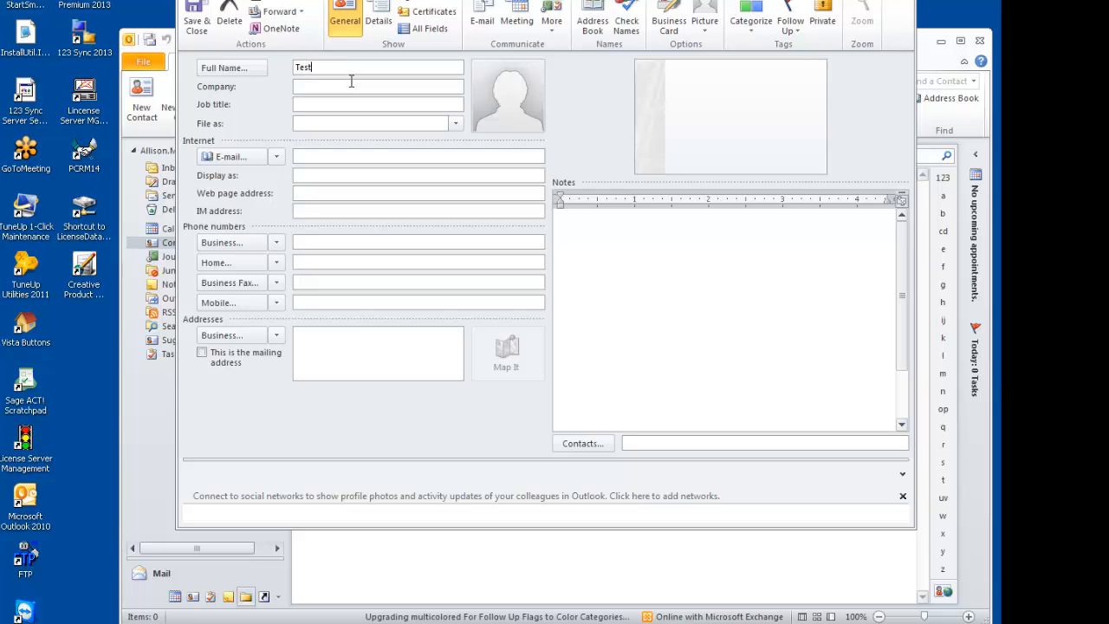
text(Test 1111)
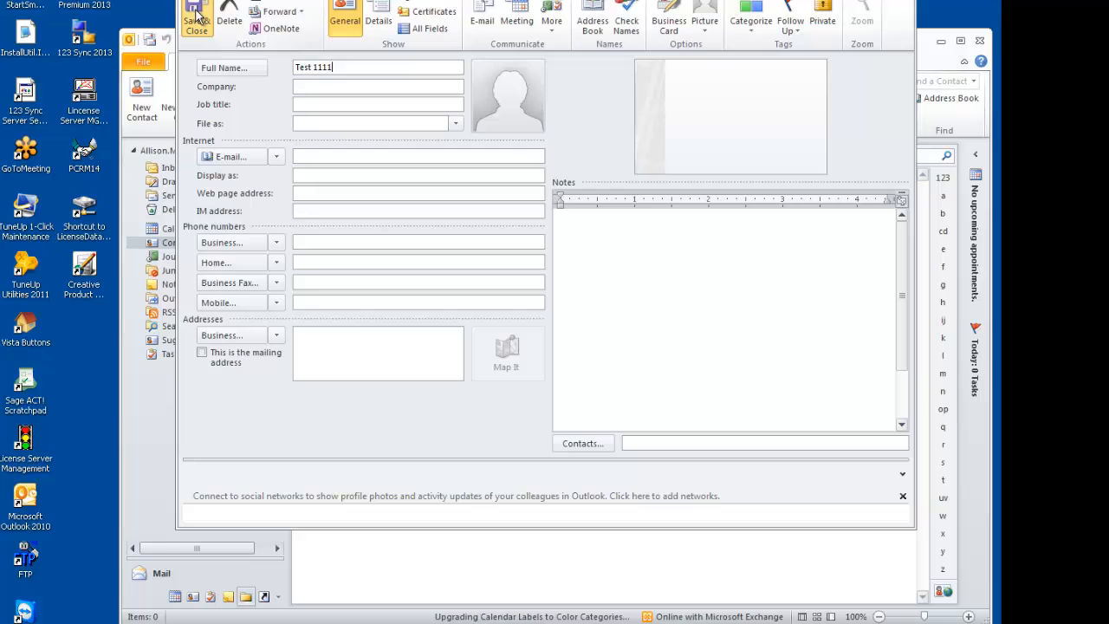
click(196, 14)
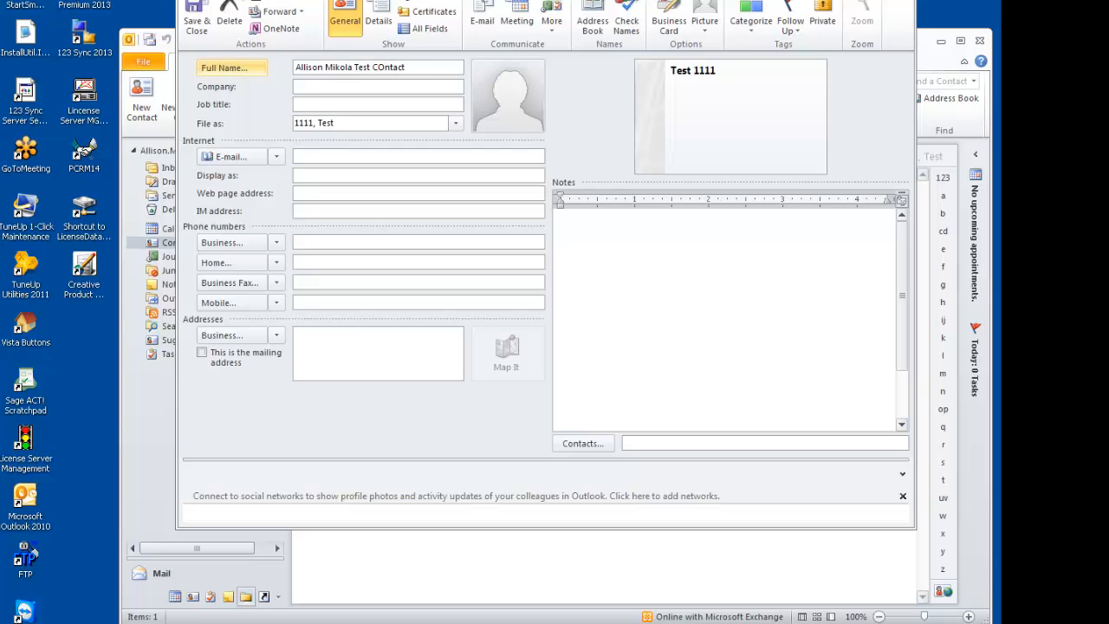
click(195, 21)
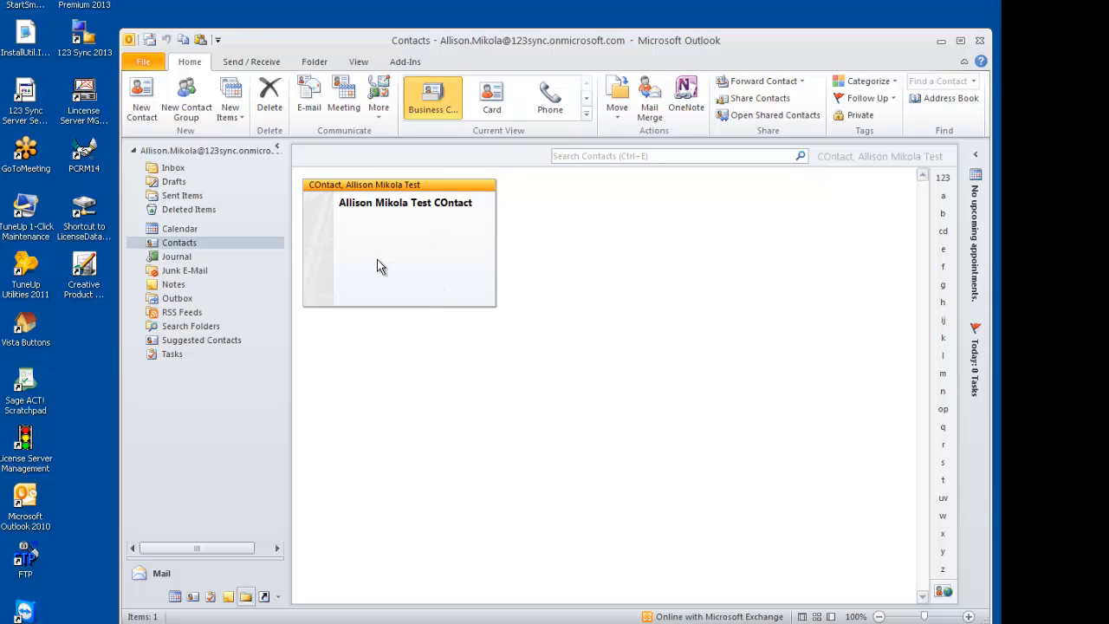
Close Outlook and restart it with the second listed user's profile, dismissing the startup warning
click(982, 42)
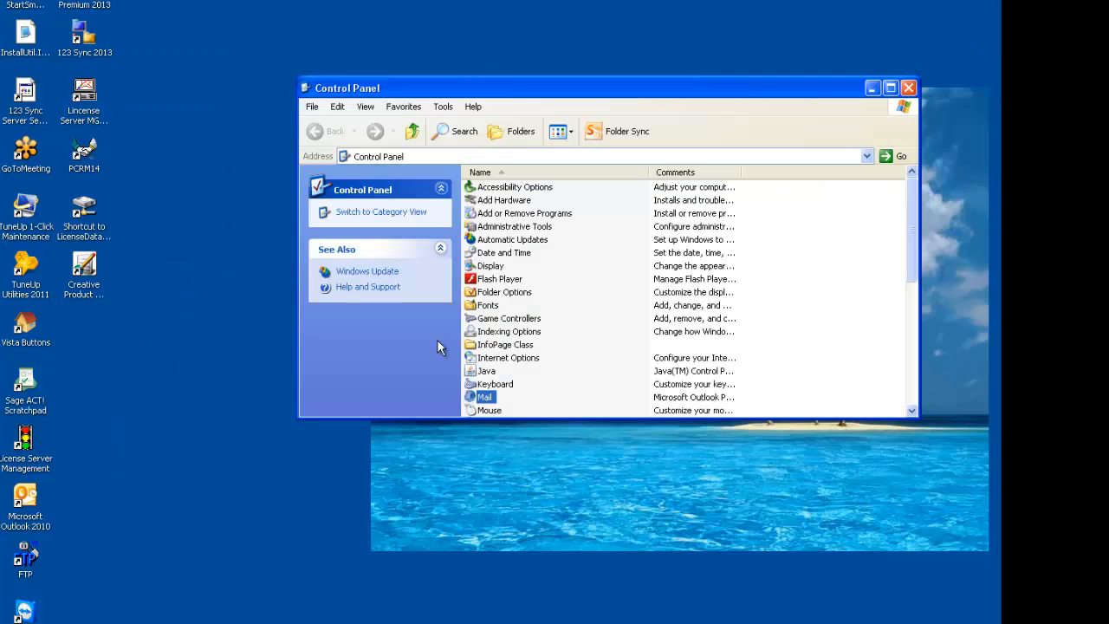
double_click(26, 503)
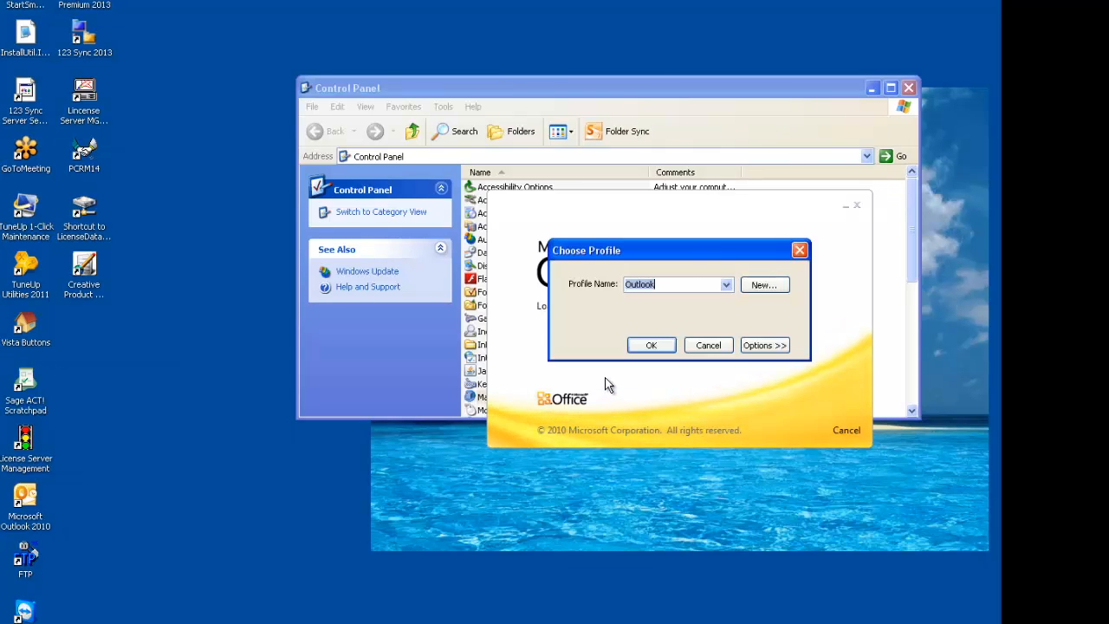
click(726, 285)
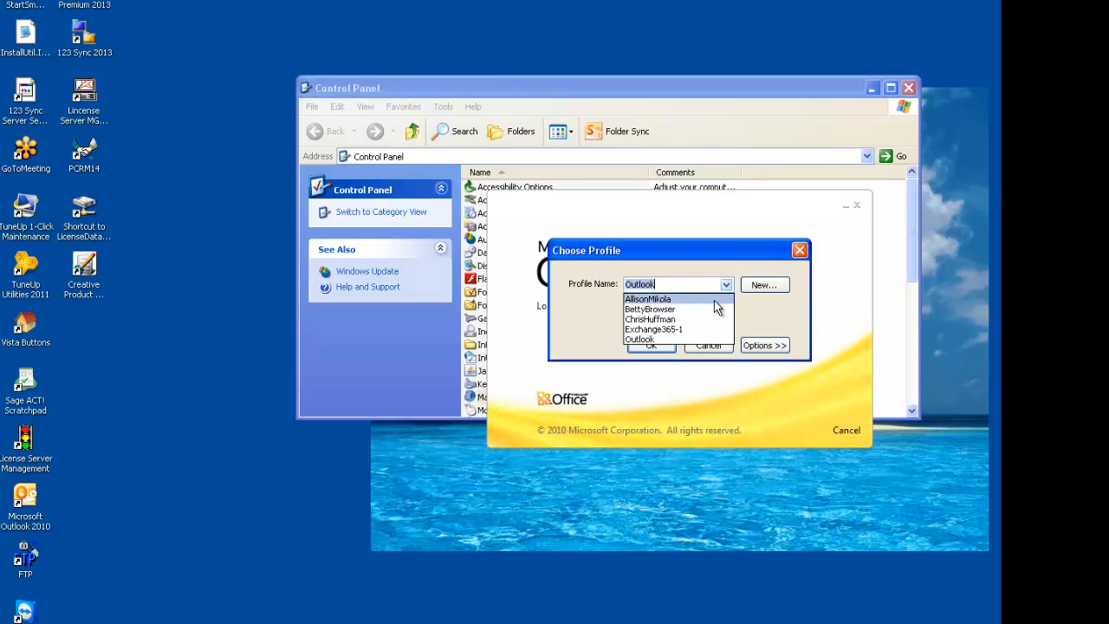
click(700, 308)
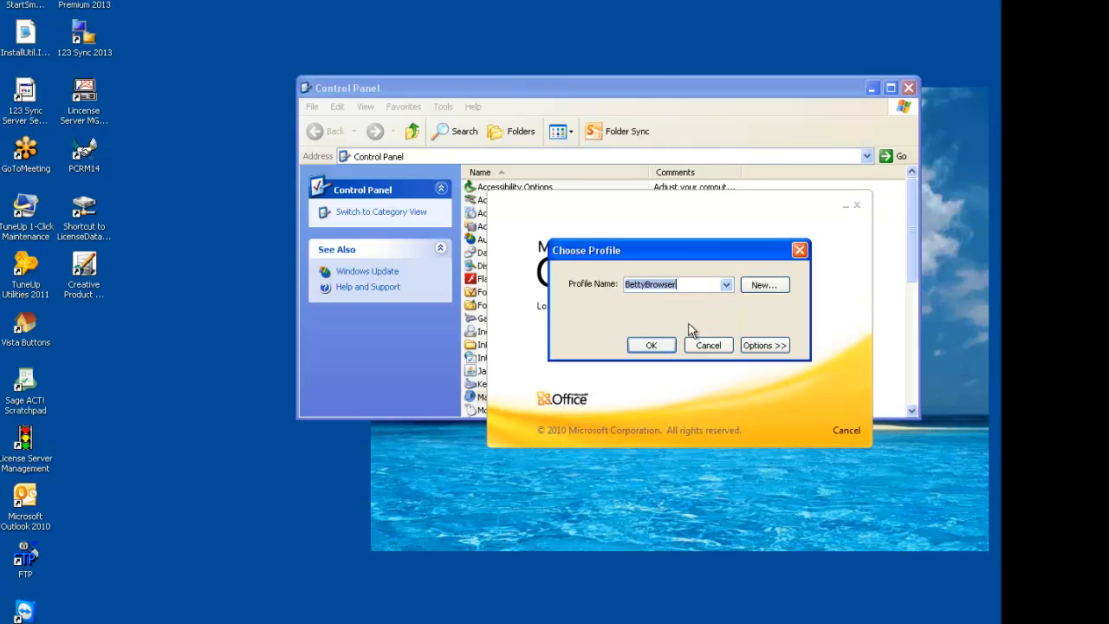
click(652, 345)
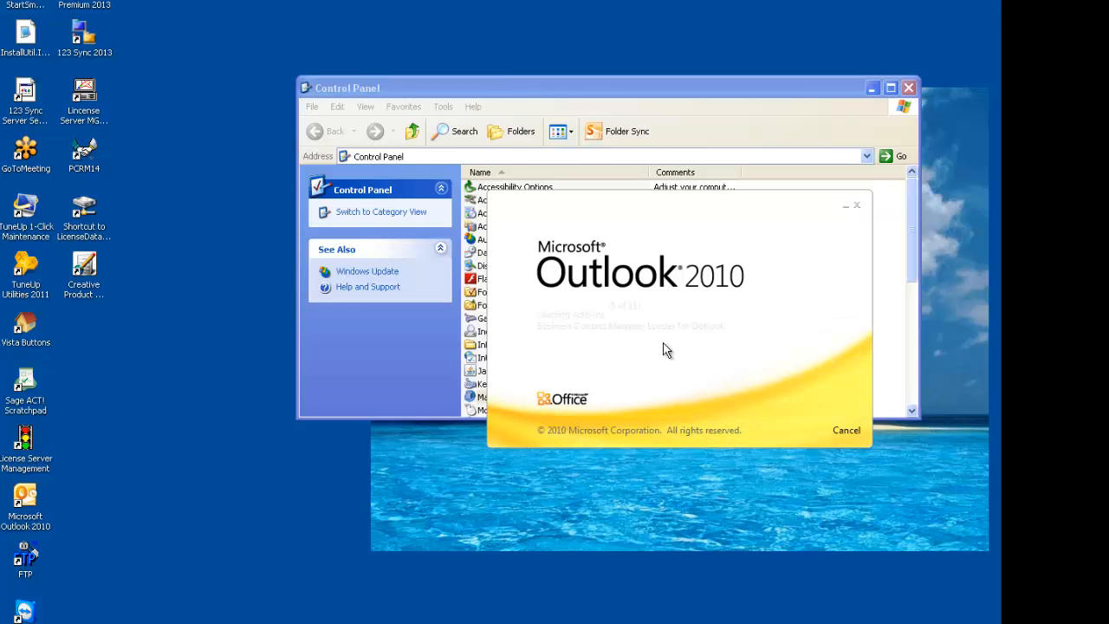
key(Return)
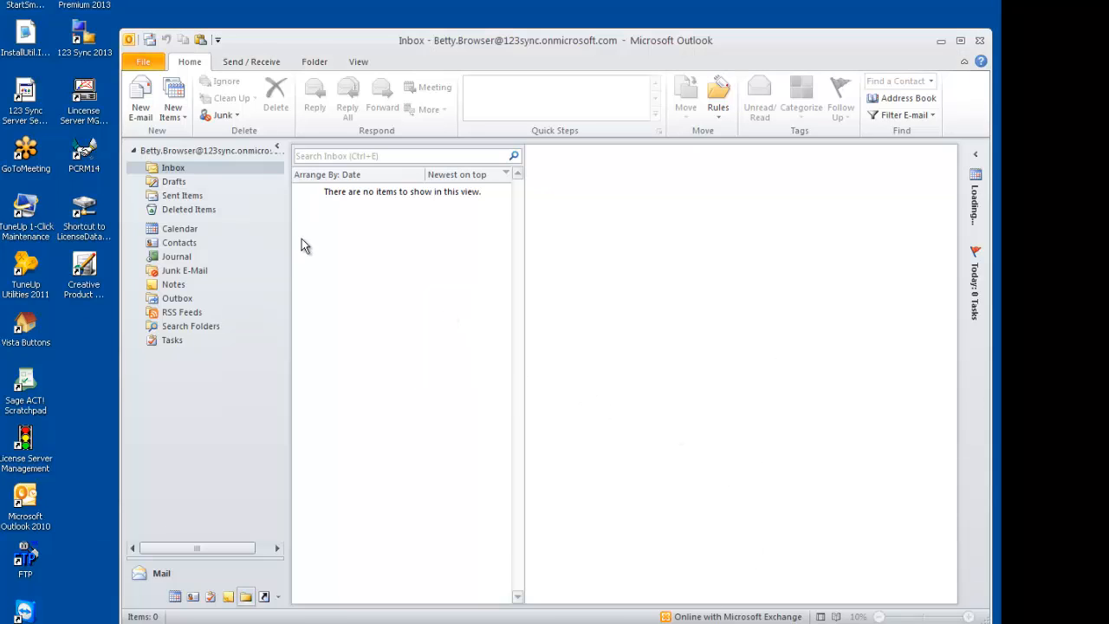
Save a new contact with the second user's name plus "Test COntact" as full name in the Contacts folder, and reopen it
click(187, 247)
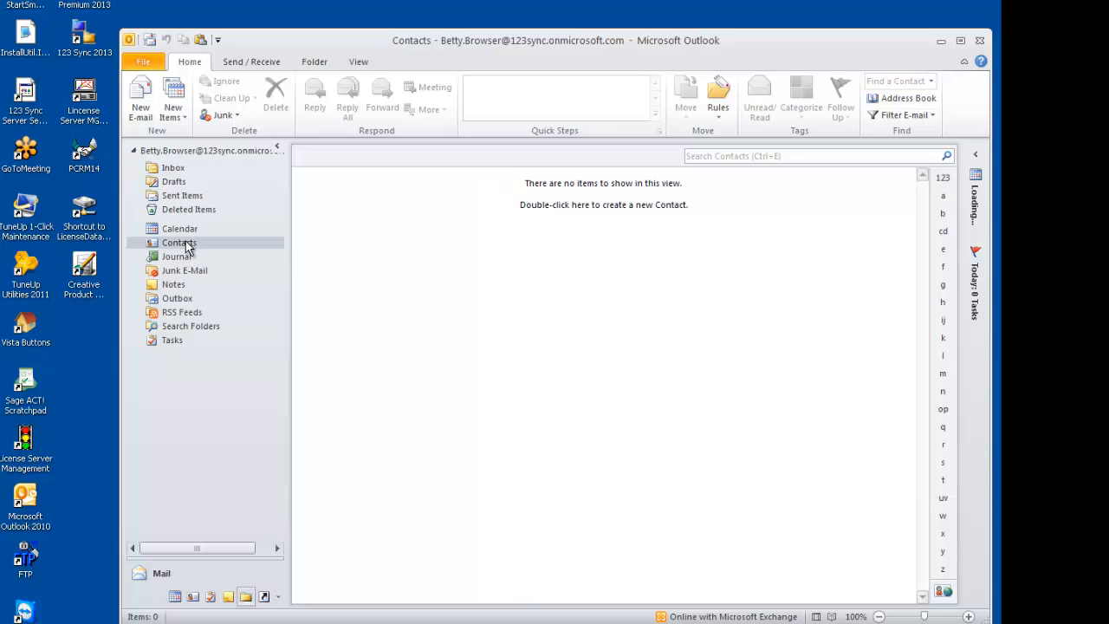
right_click(385, 236)
click(438, 246)
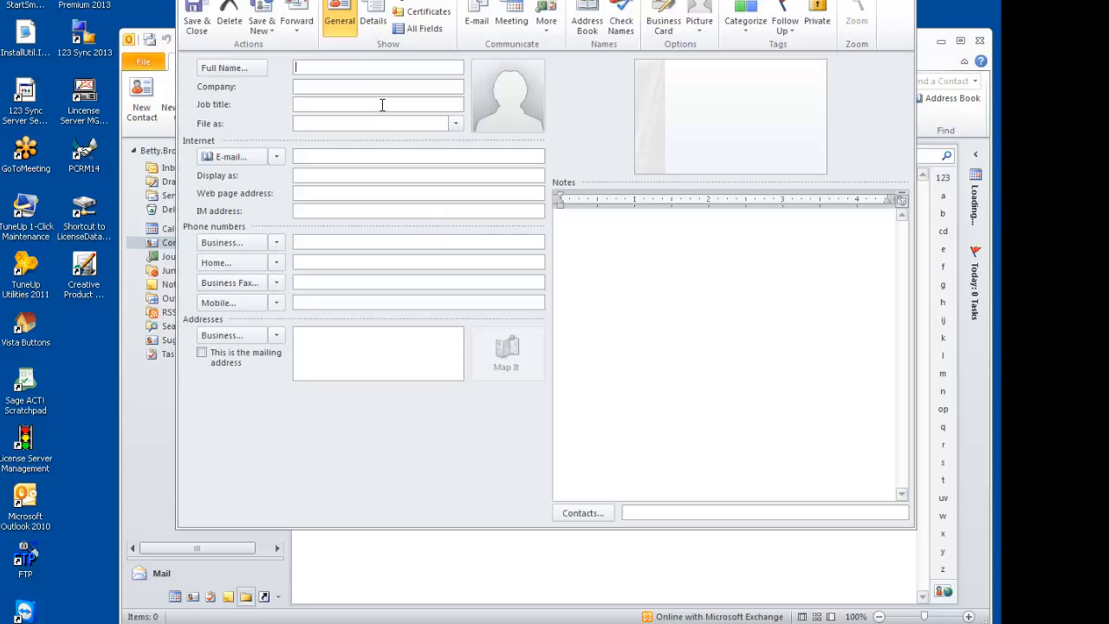
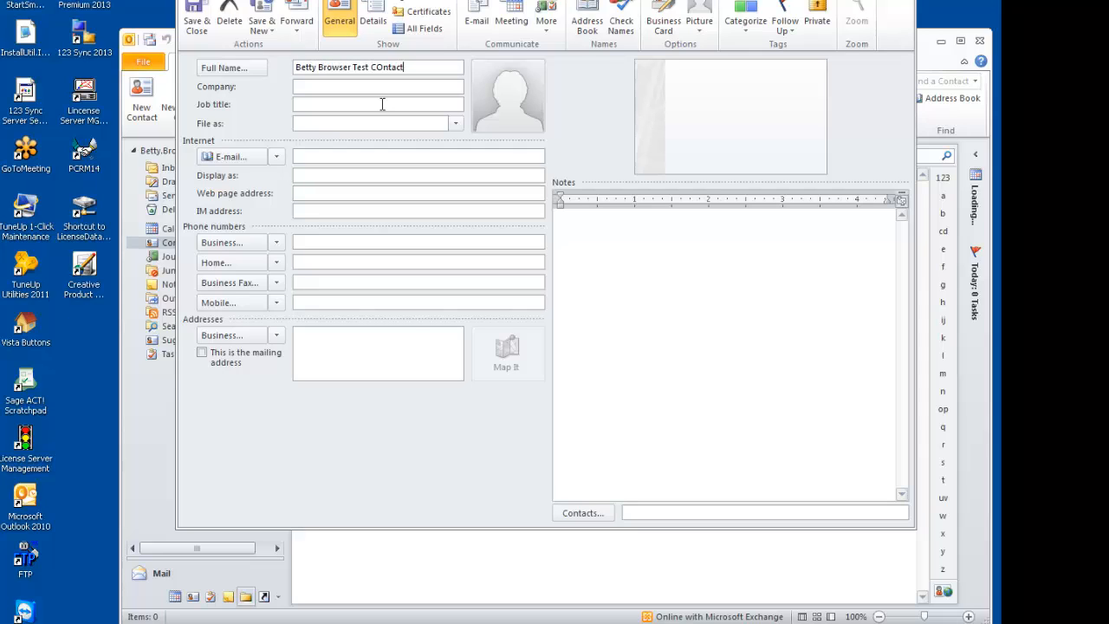
click(196, 21)
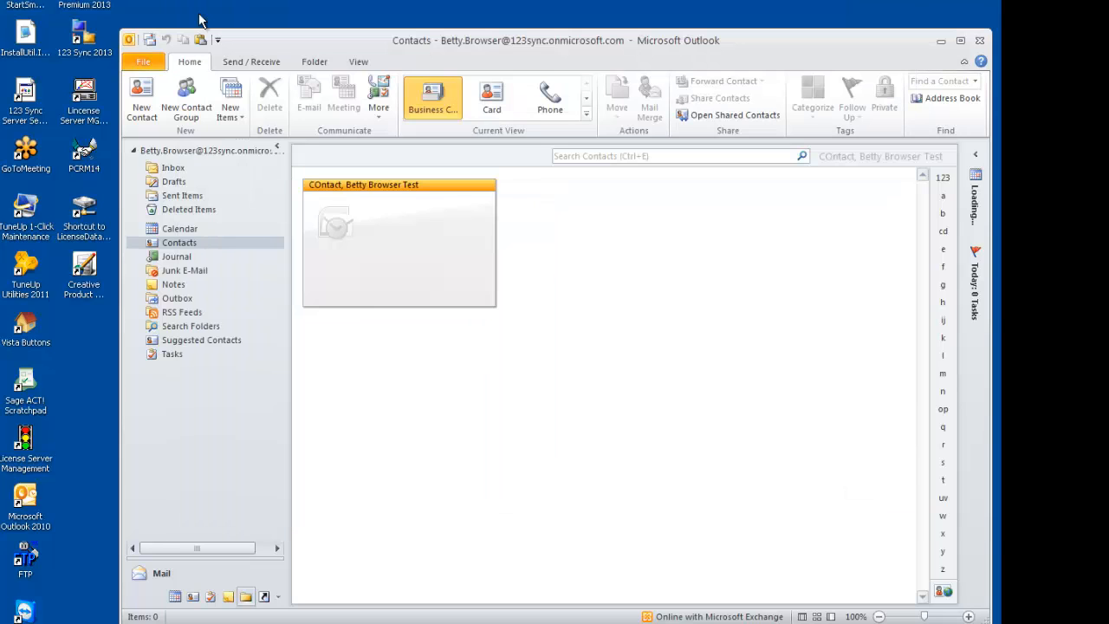
double_click(388, 223)
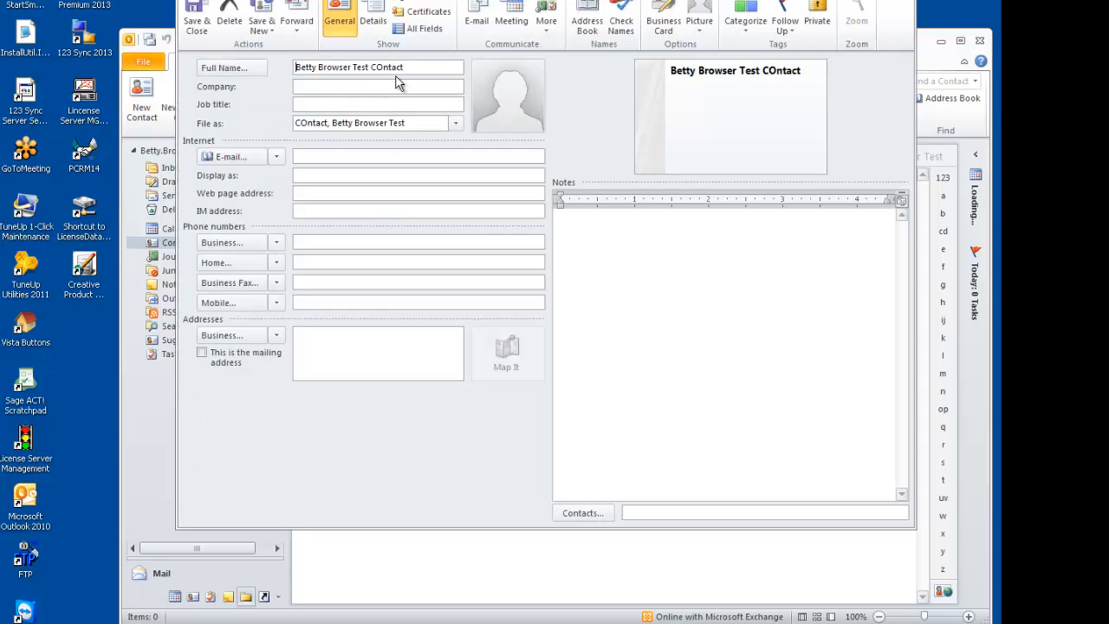
Try to copy the test contact's full name into its Company field and save the contact
drag(403, 67, 272, 83)
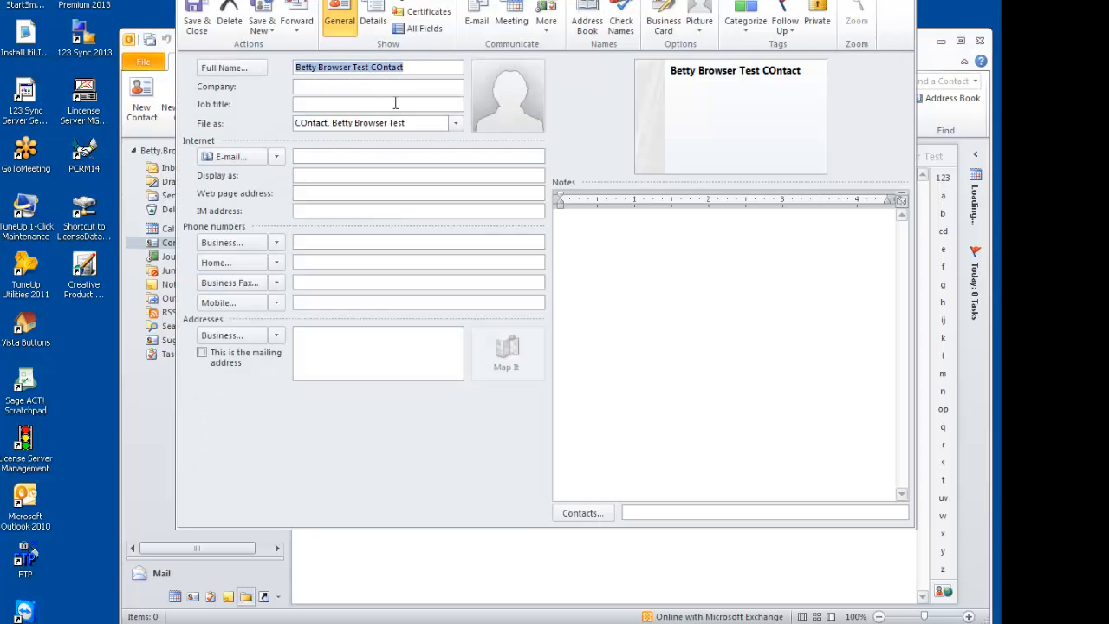
click(367, 89)
text(---------------------------)
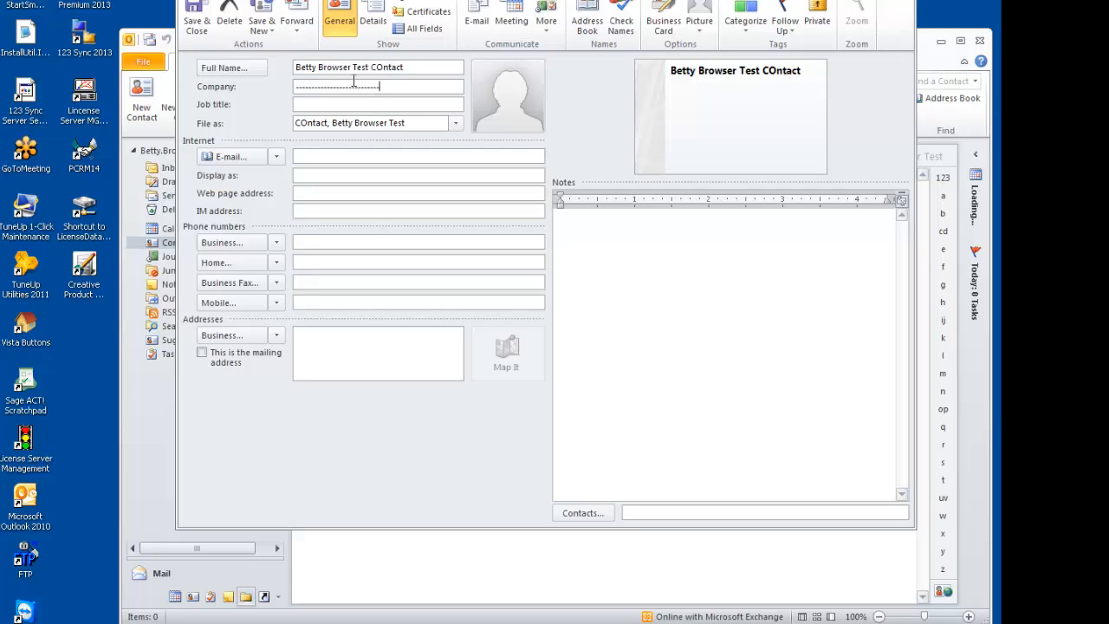
click(196, 15)
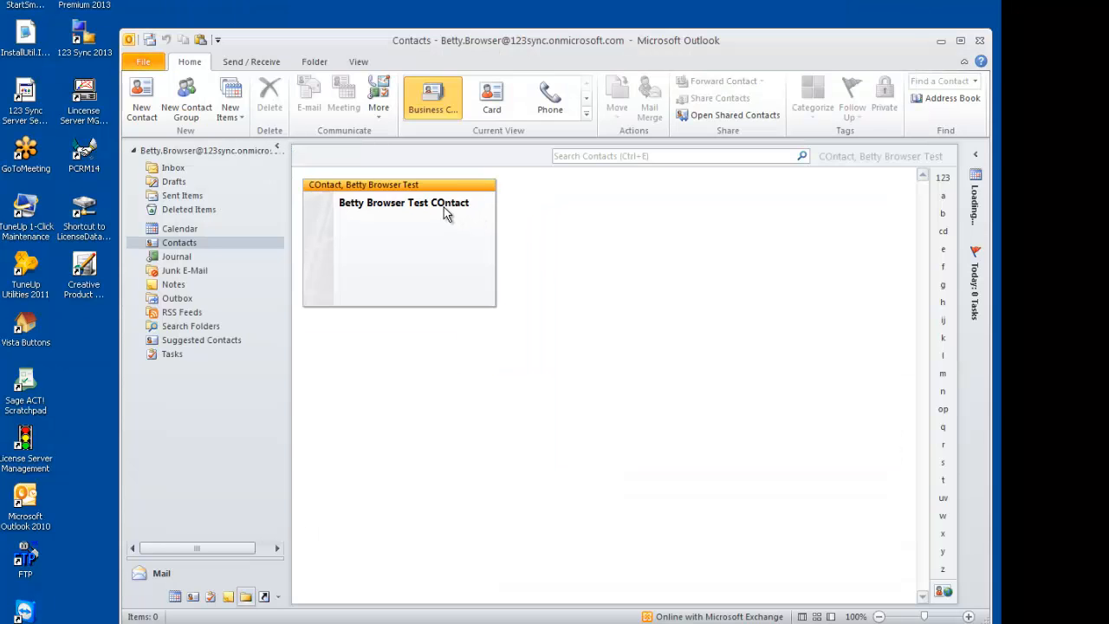
Reopen the test contact, replace its company with the user's first name followed by "'s COmpany", and save it
double_click(444, 207)
drag(380, 87, 257, 92)
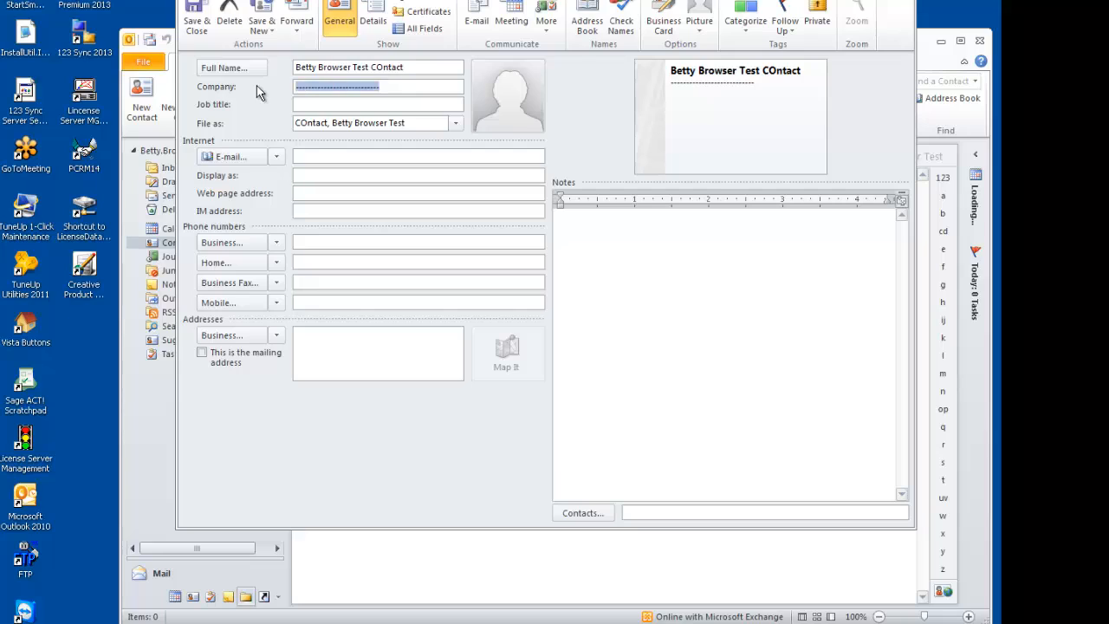
text(Be)
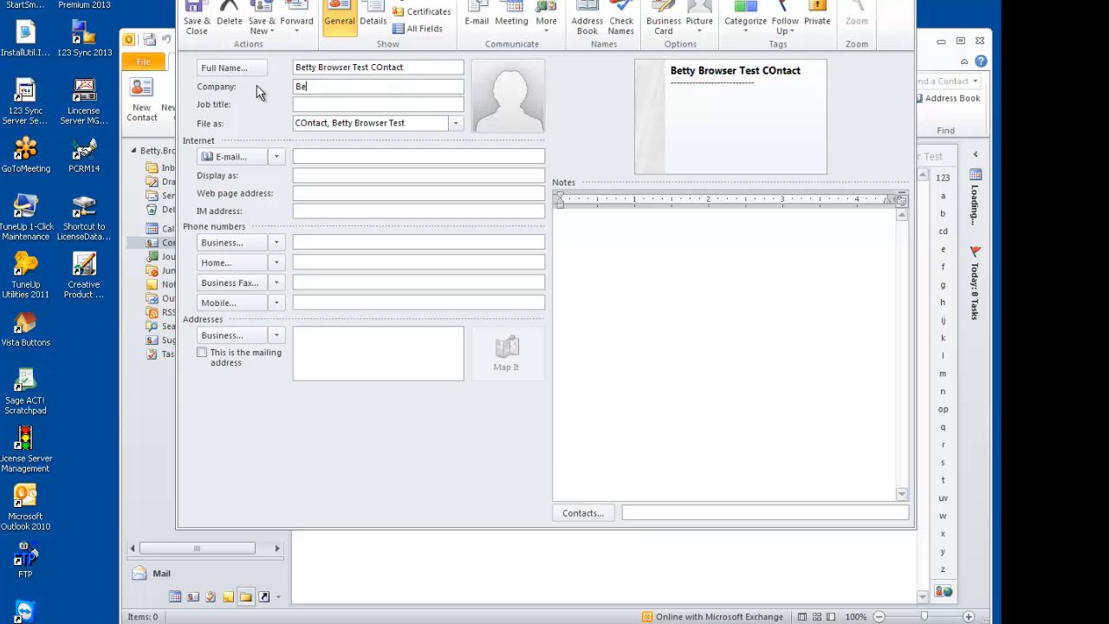
text(tty's COmpany)
click(199, 10)
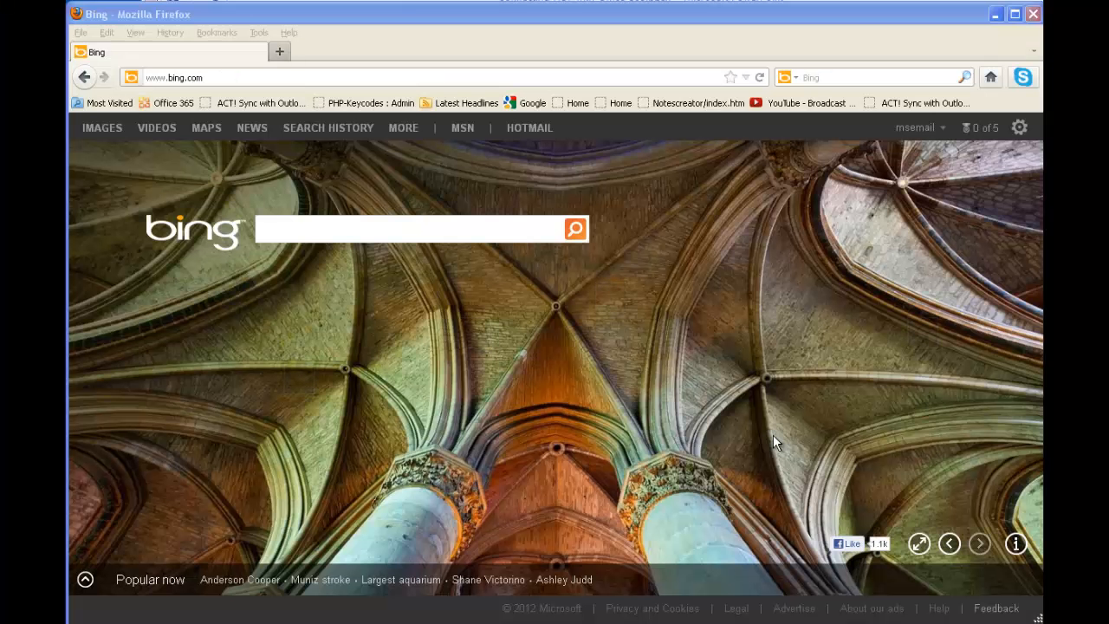
Open the Office 365 portal in Firefox and sign in to the remembered account with the account password
click(182, 105)
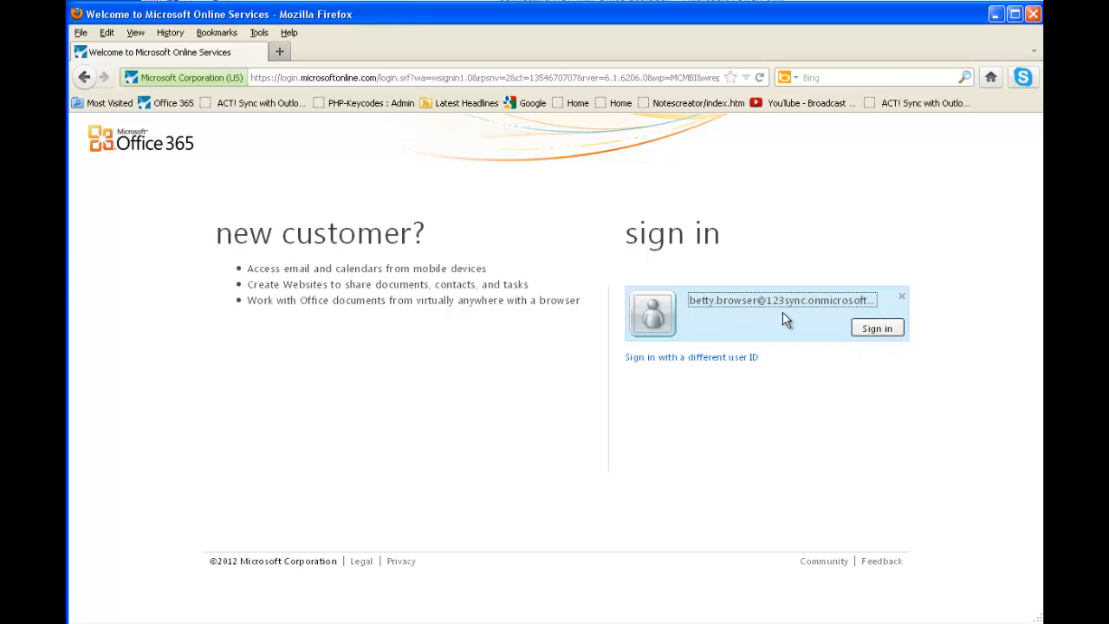
click(877, 328)
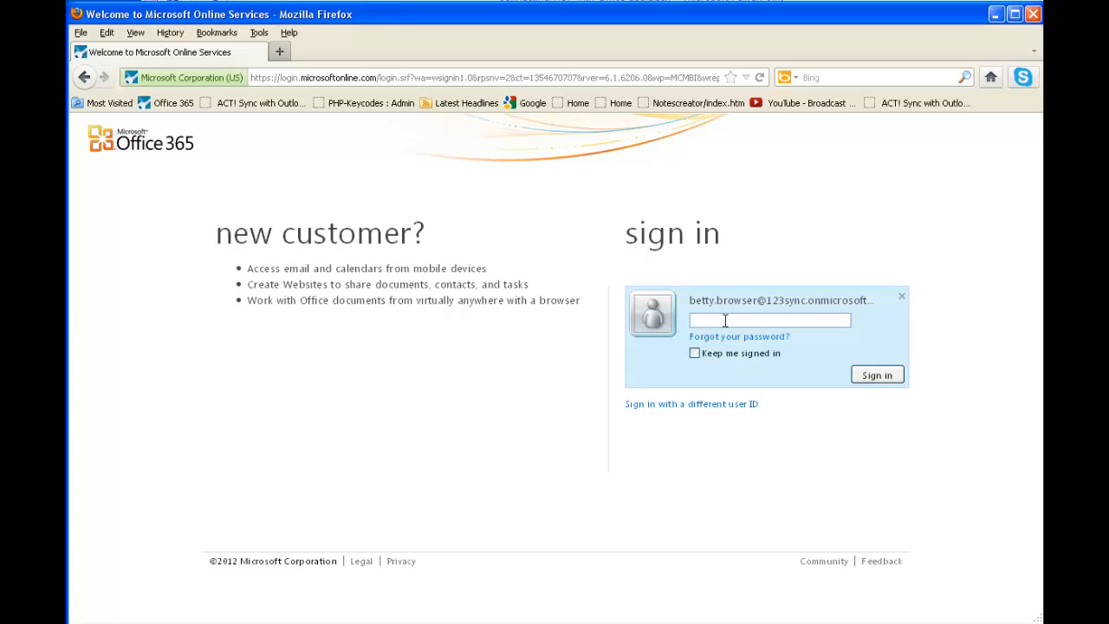
text(••••••••••••••)
click(872, 371)
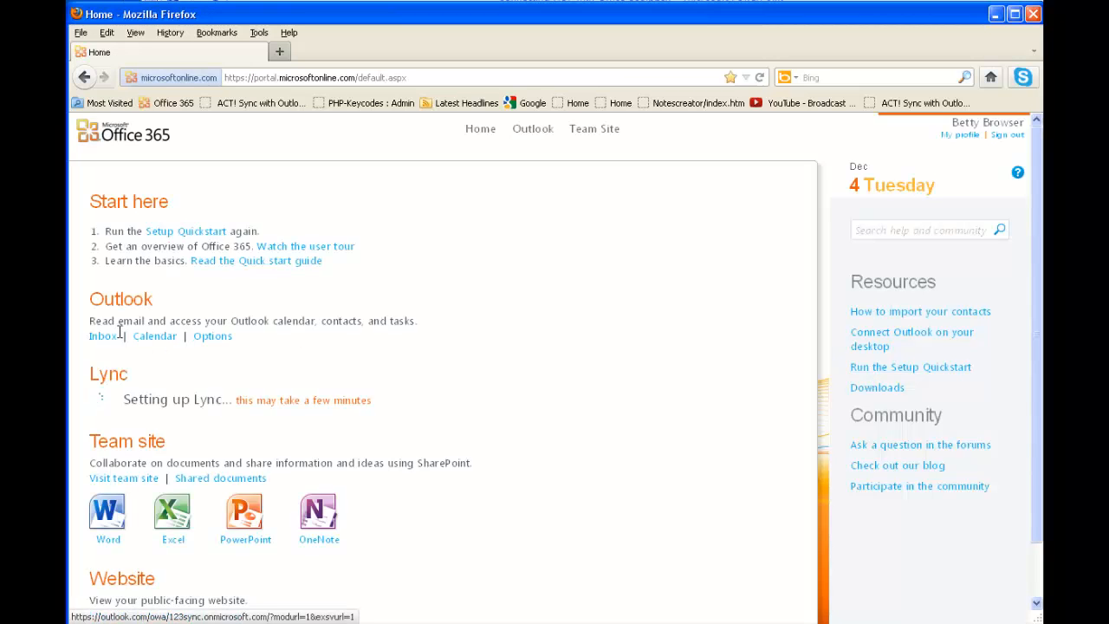
Open Outlook Web App and complete its first-time setup with the time zone (UTC-08:00) Pacific Time (US & Canada)
click(539, 135)
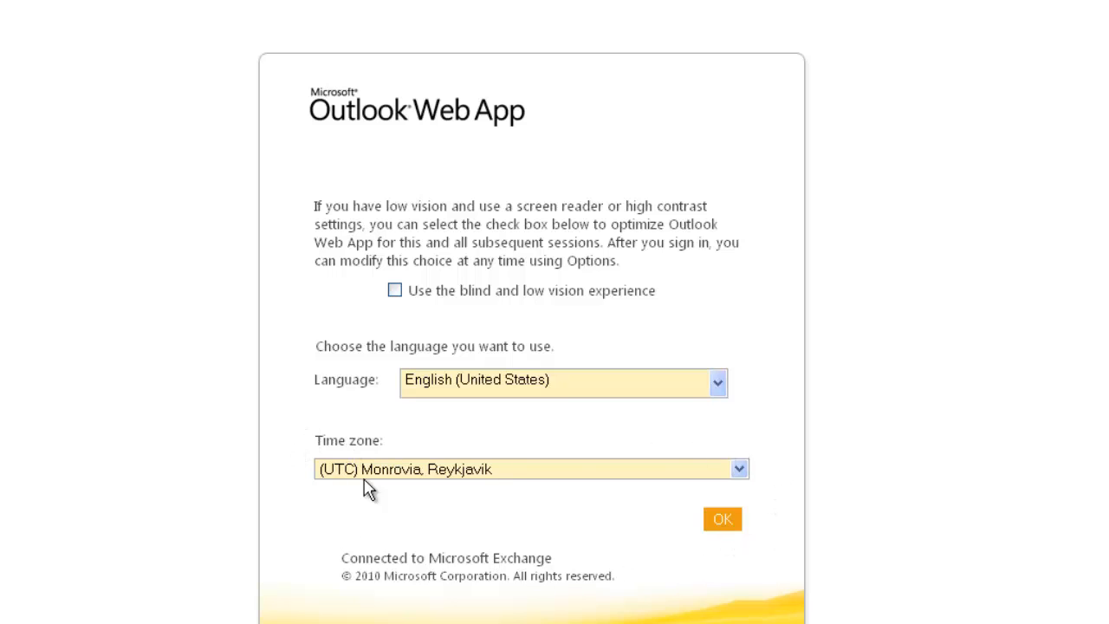
click(739, 470)
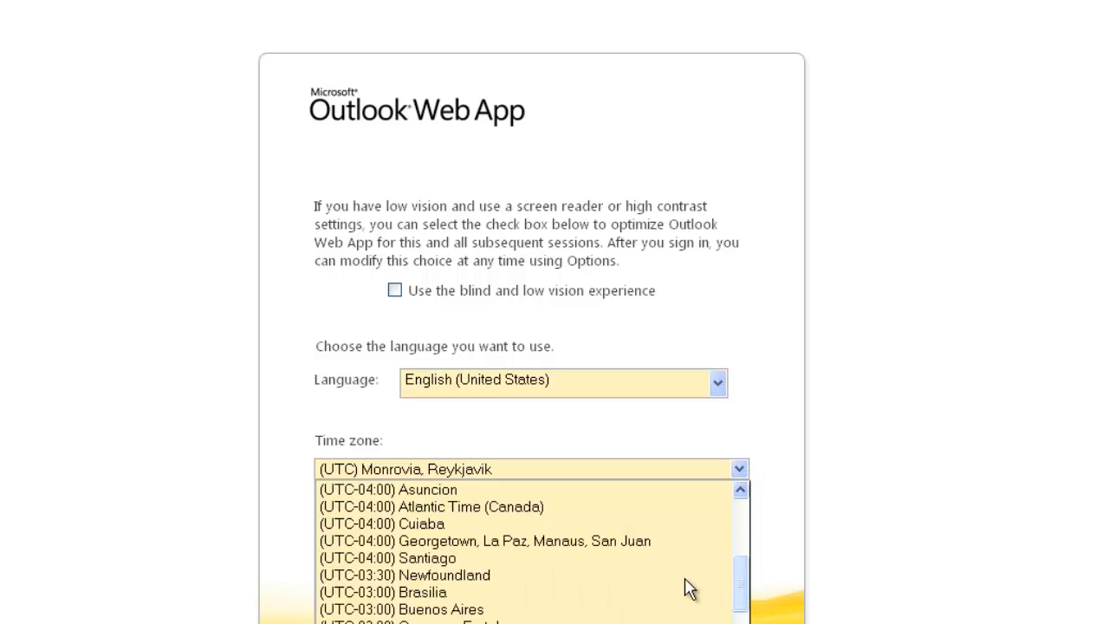
scroll(744, 591, down, 3)
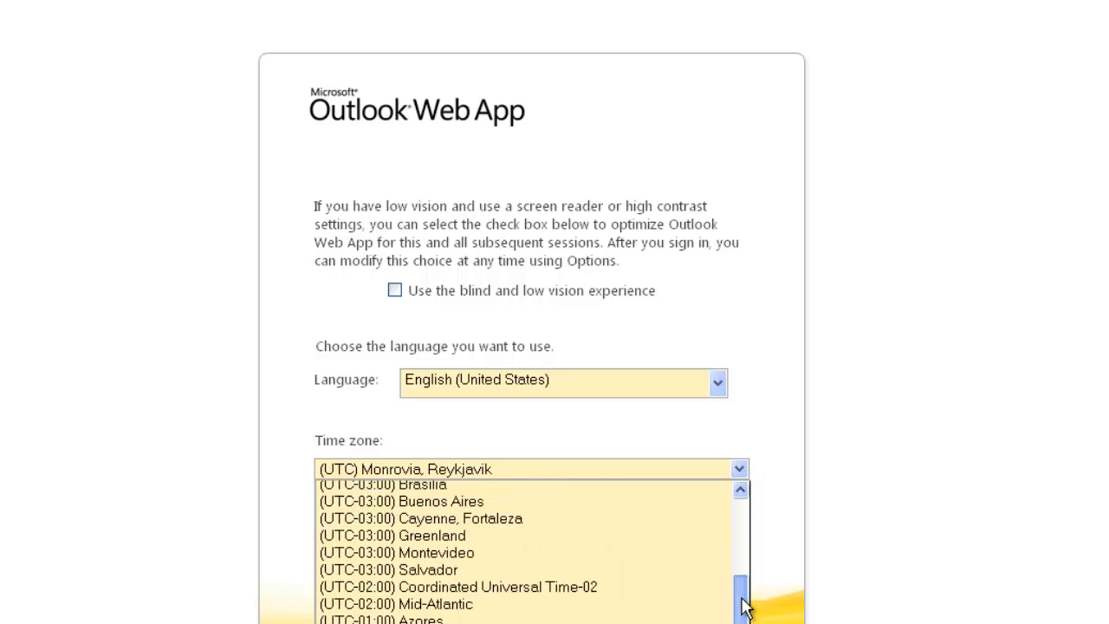
scroll(744, 593, up, 3)
drag(747, 589, 739, 513)
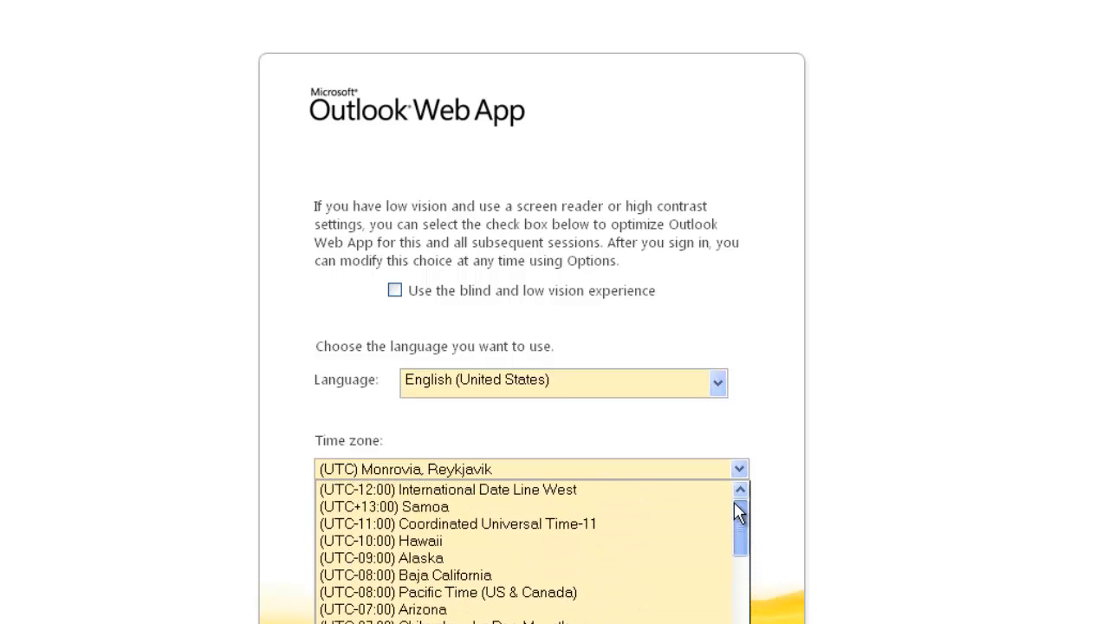
click(667, 593)
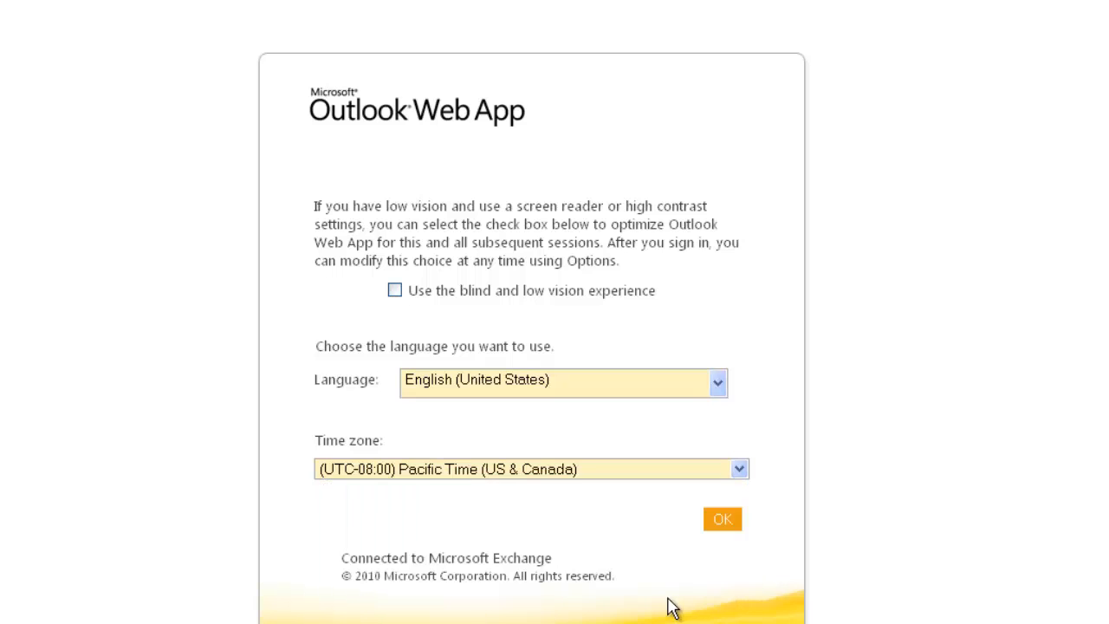
click(724, 521)
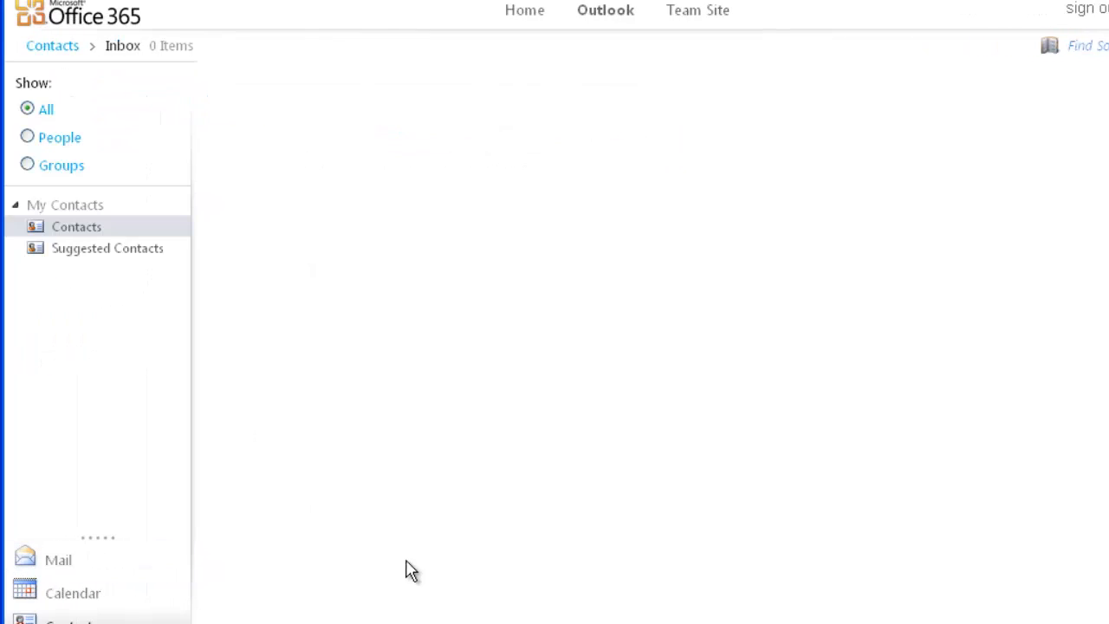
Open the test contact in the web mailbox to check its name and company, and close it again
click(274, 186)
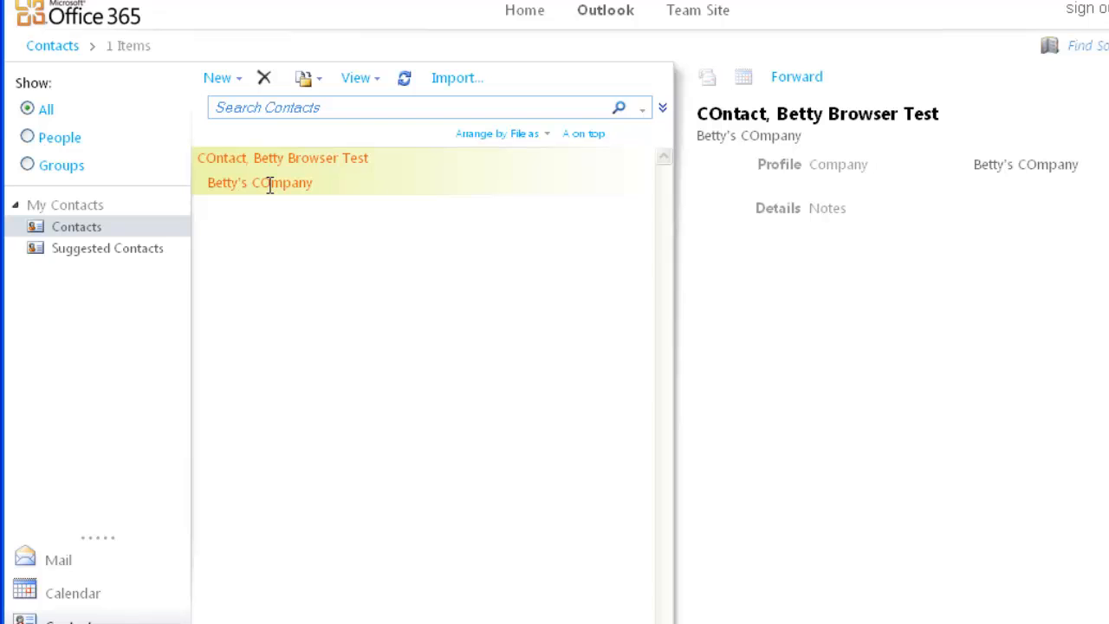
double_click(270, 185)
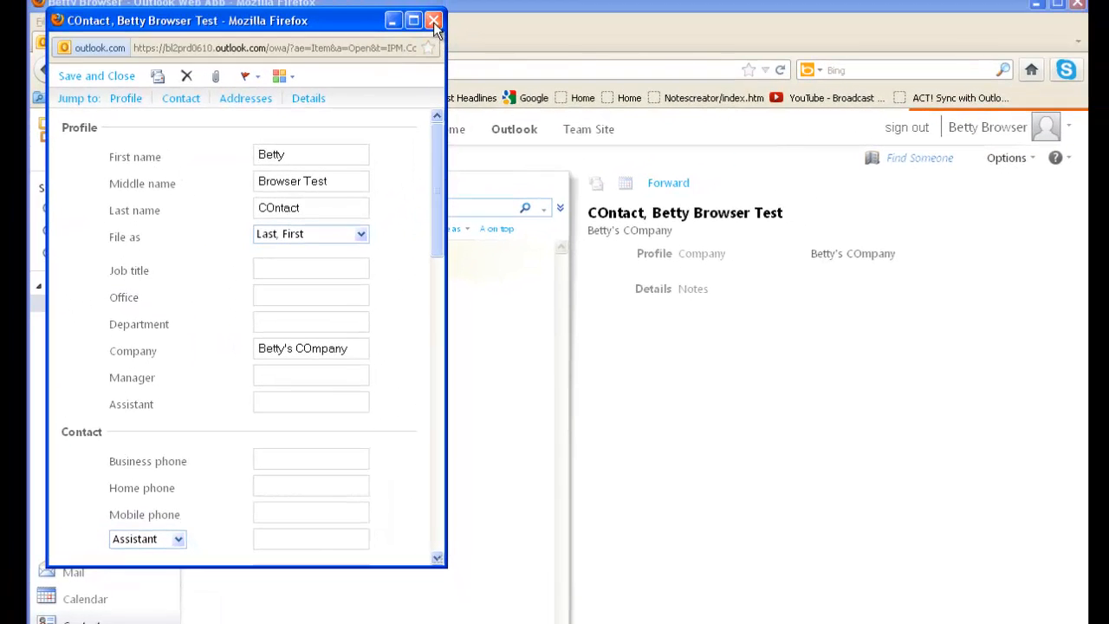
click(433, 21)
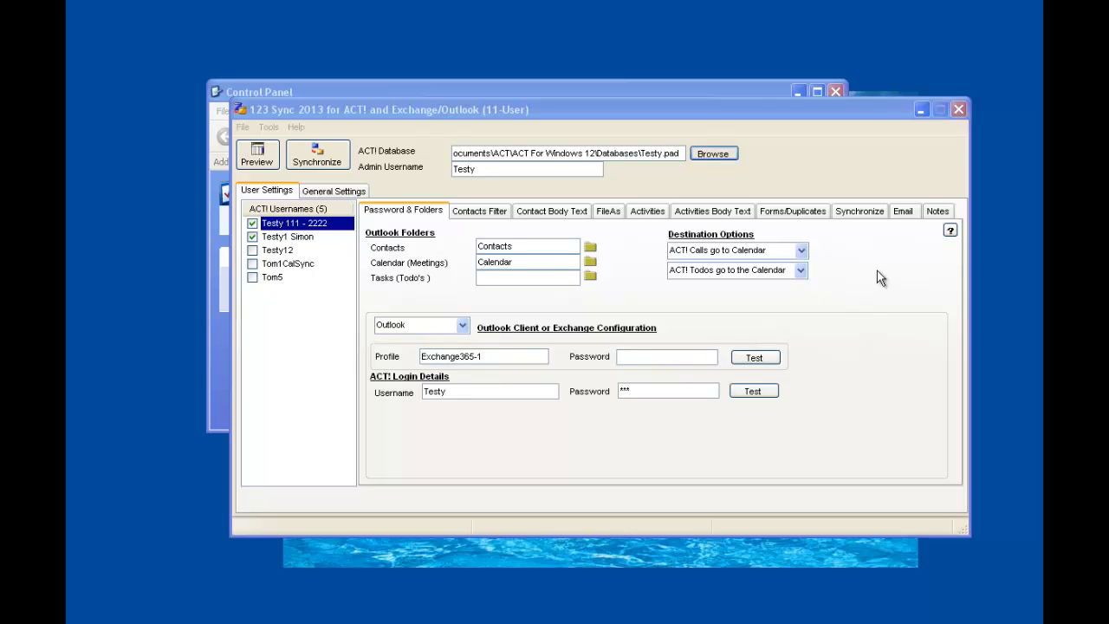
In 123 Sync 2013, choose ACT2013Demo.PAD from the ACT Data Databases folder as the ACT! database and enable full synchronization
click(713, 154)
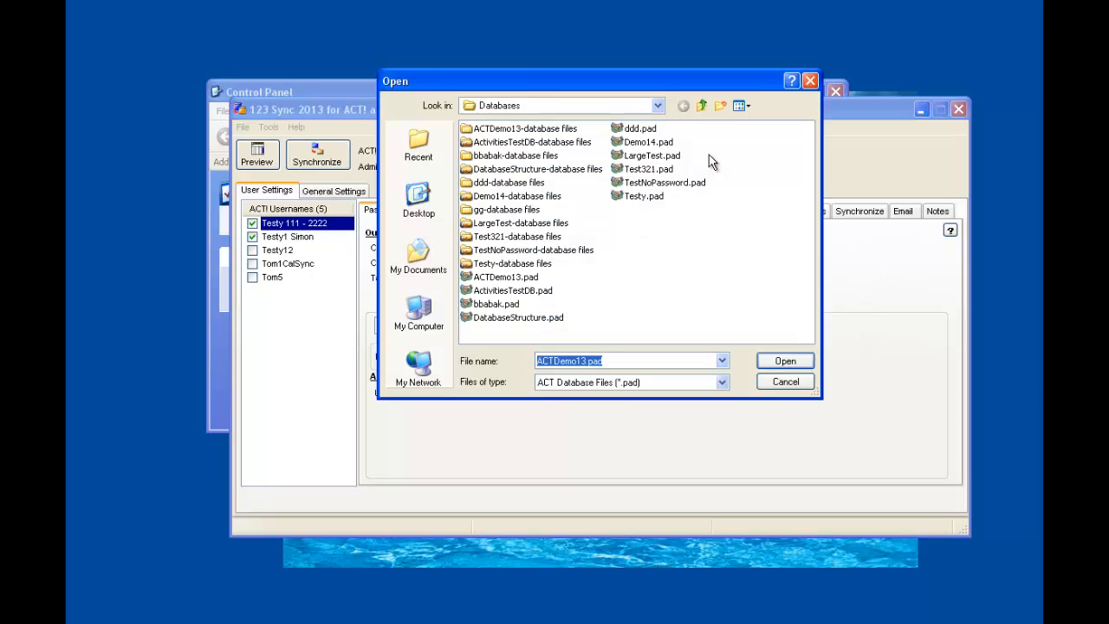
click(657, 106)
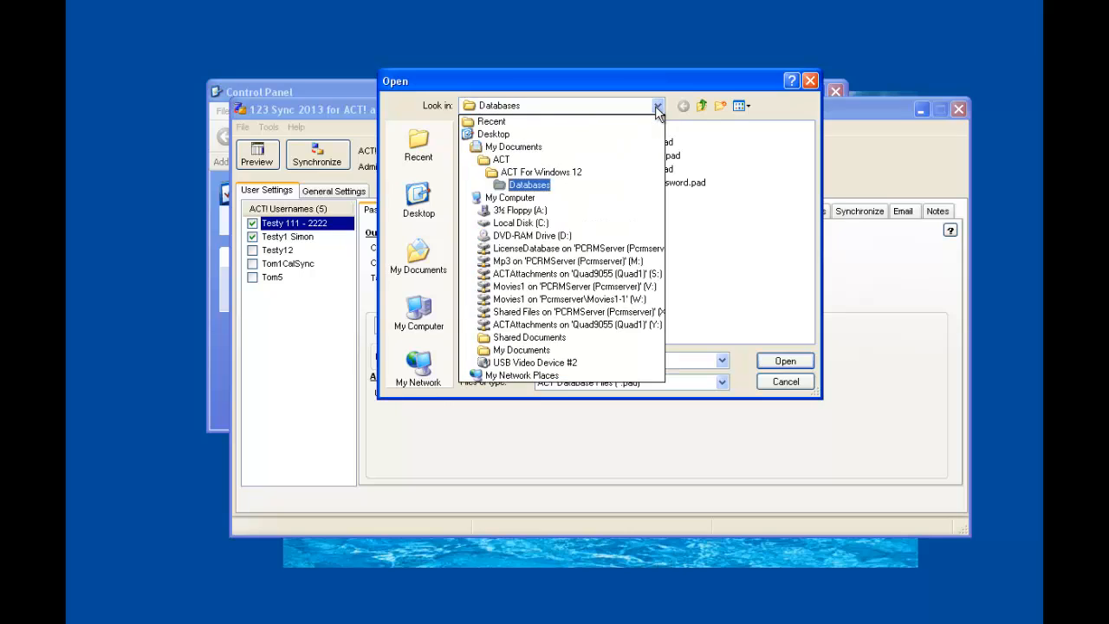
click(505, 162)
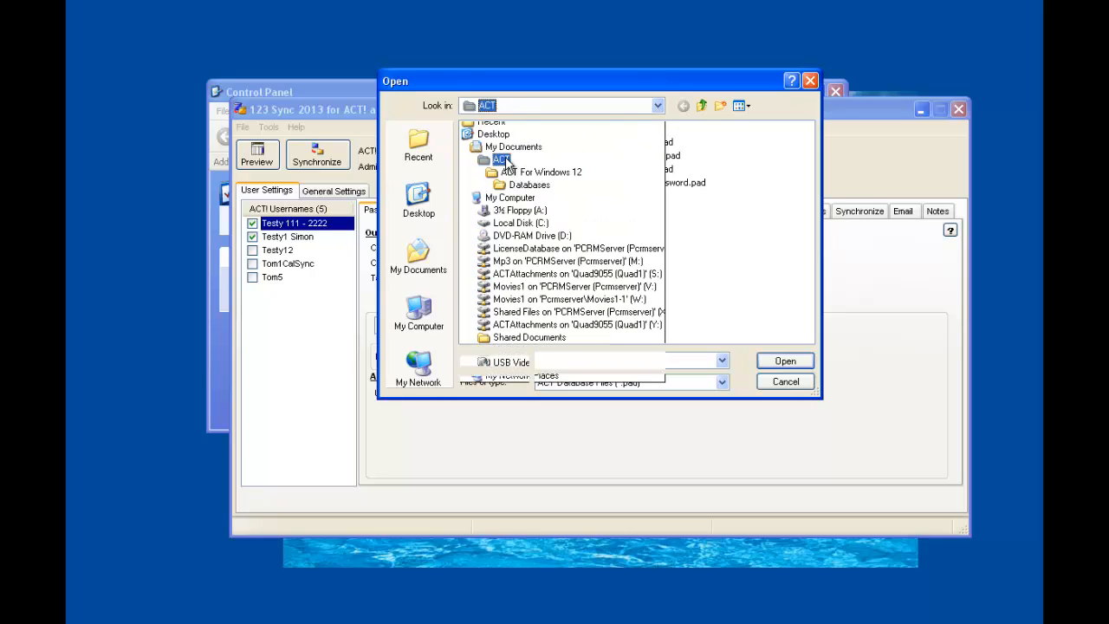
double_click(500, 130)
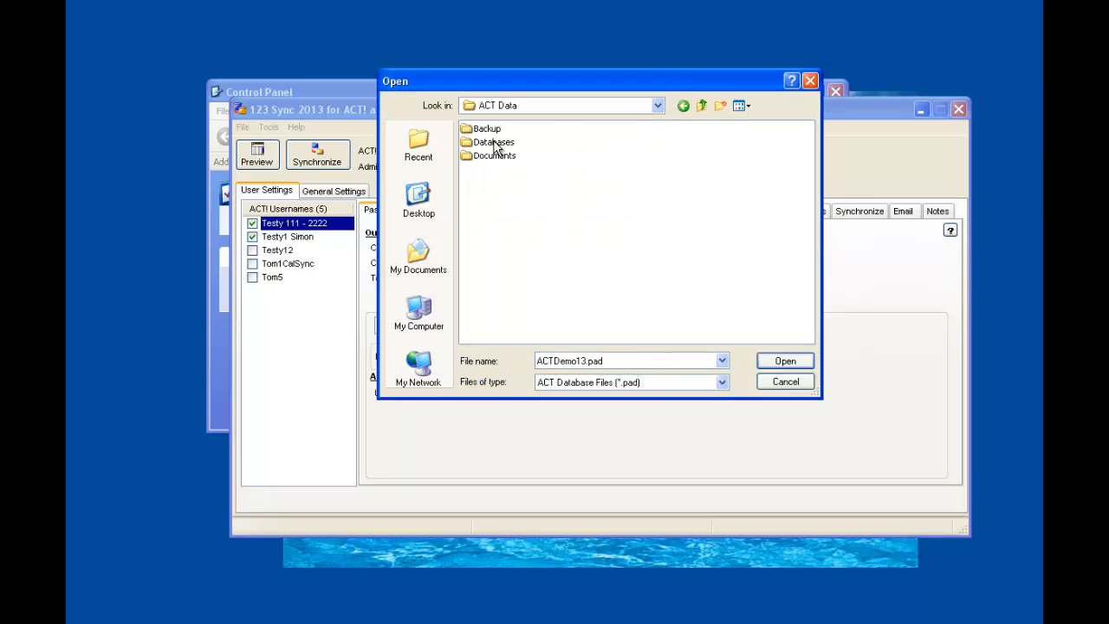
double_click(497, 143)
click(533, 156)
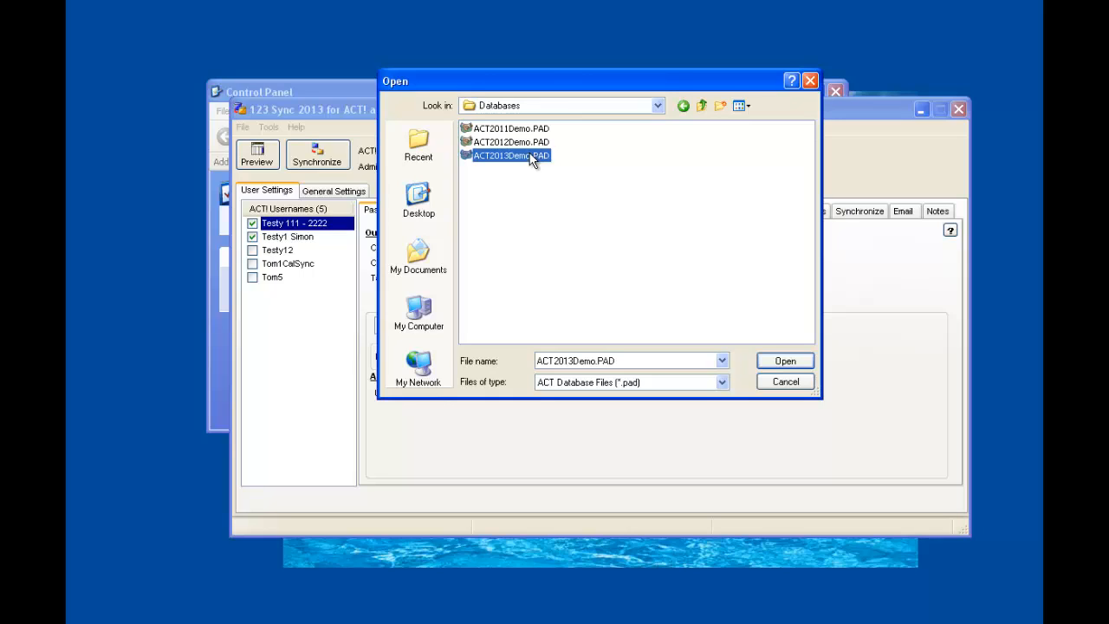
click(785, 362)
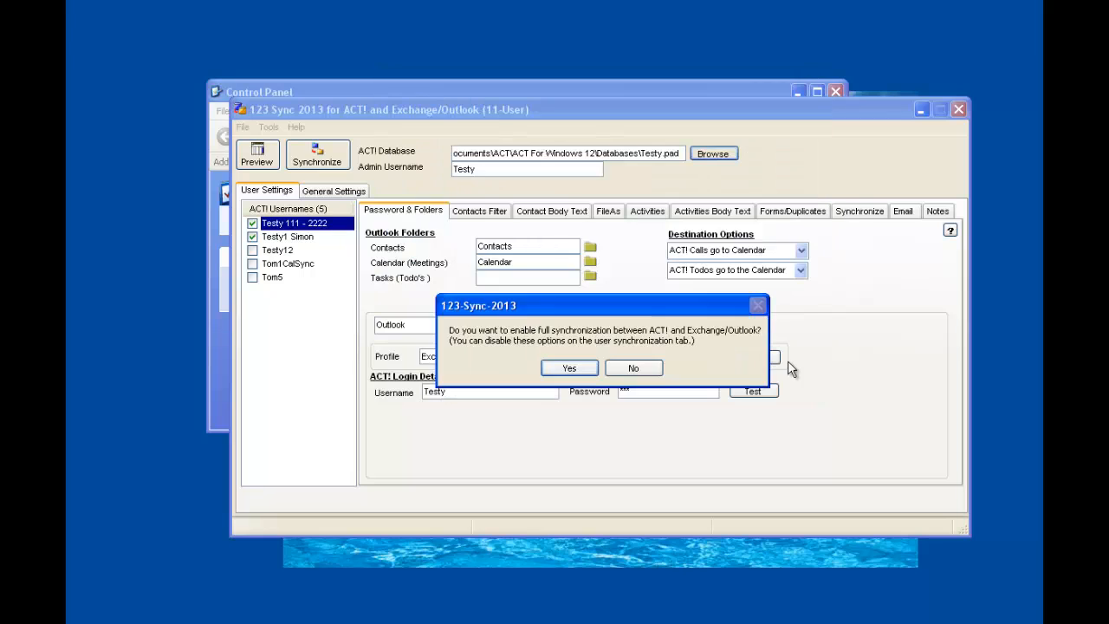
click(578, 365)
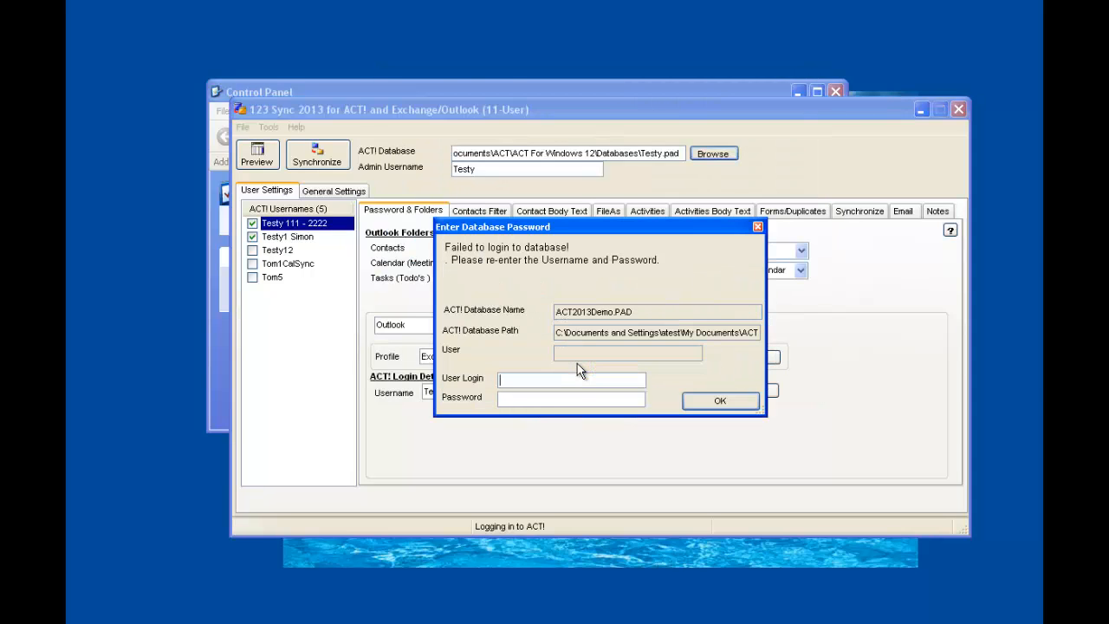
Log in to the ACT! database with the administrator's username and password, and accept United States, code 1, as the country code
text(***)
click(719, 402)
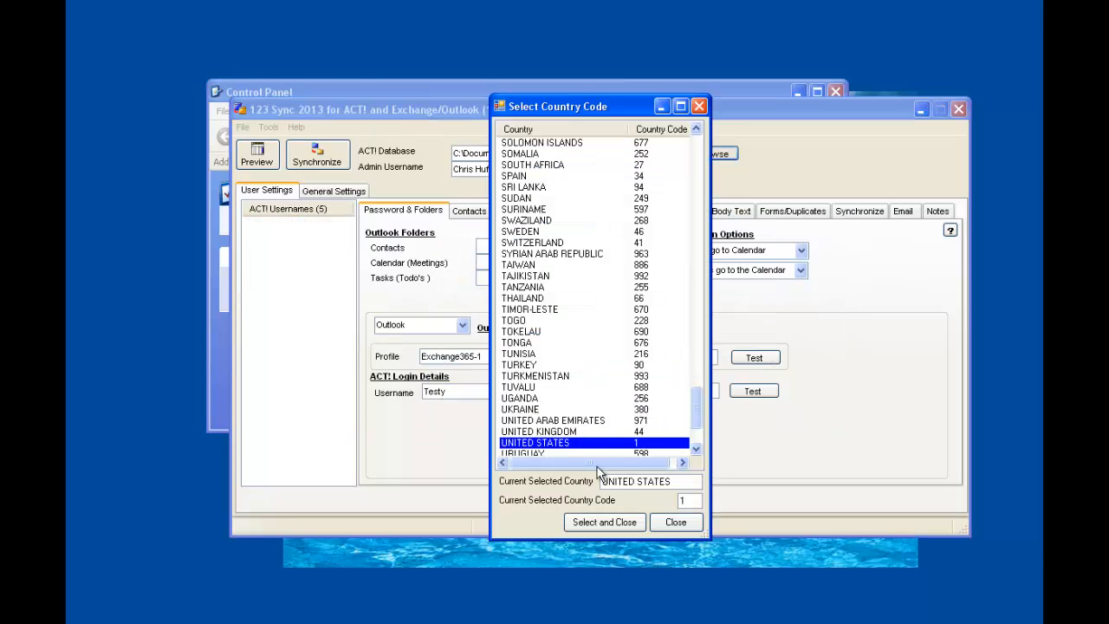
click(611, 529)
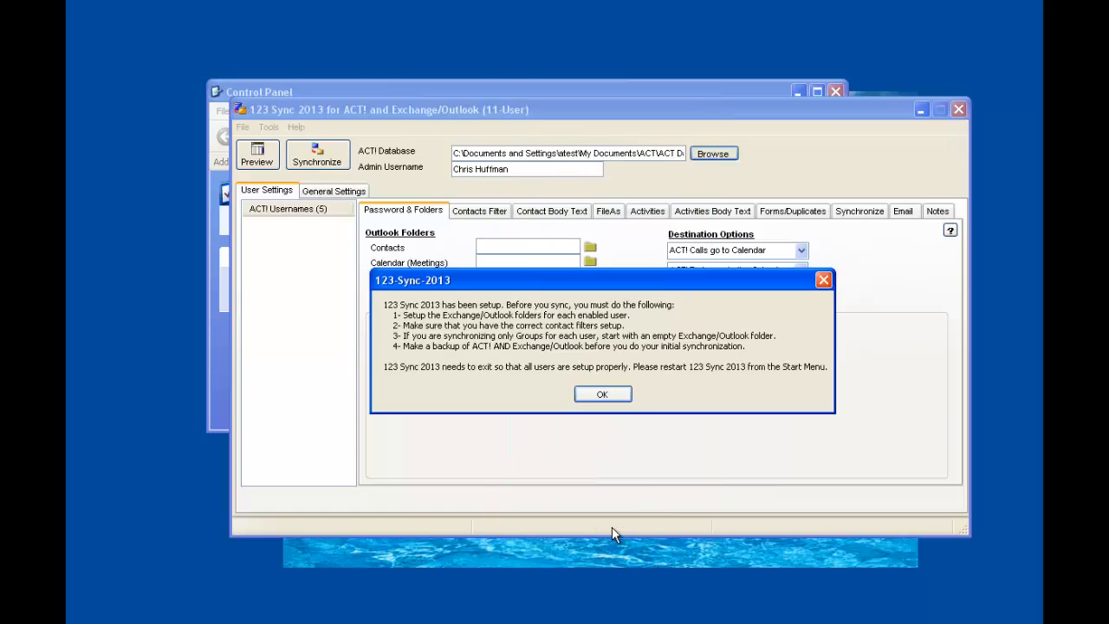
Acknowledge the setup notice so 123 Sync 2013 exits, and restart the program
click(606, 393)
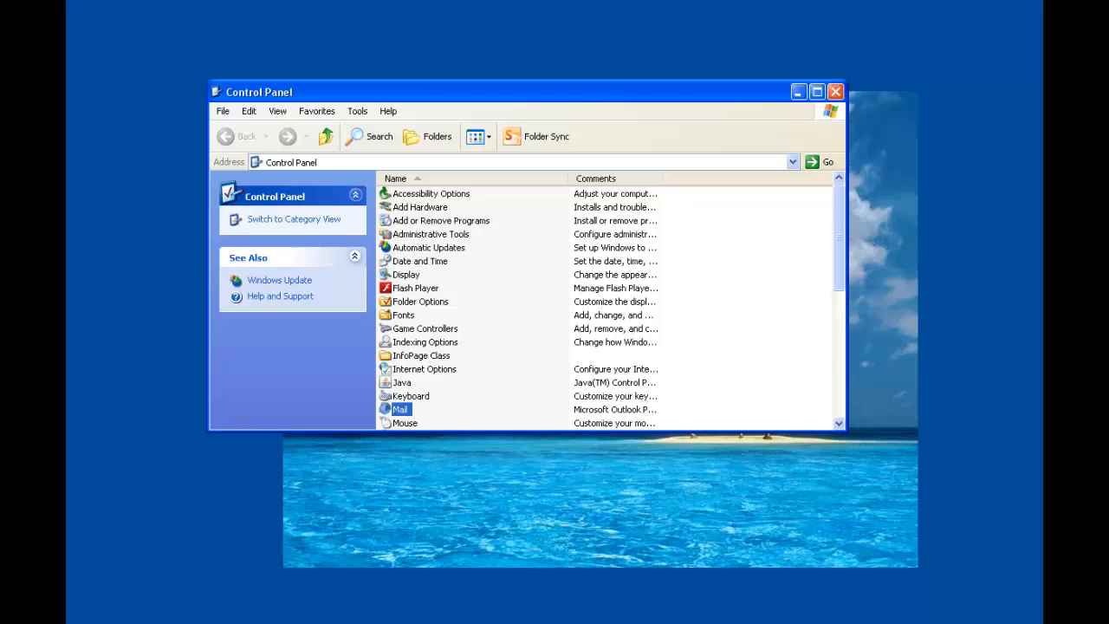
key(super)
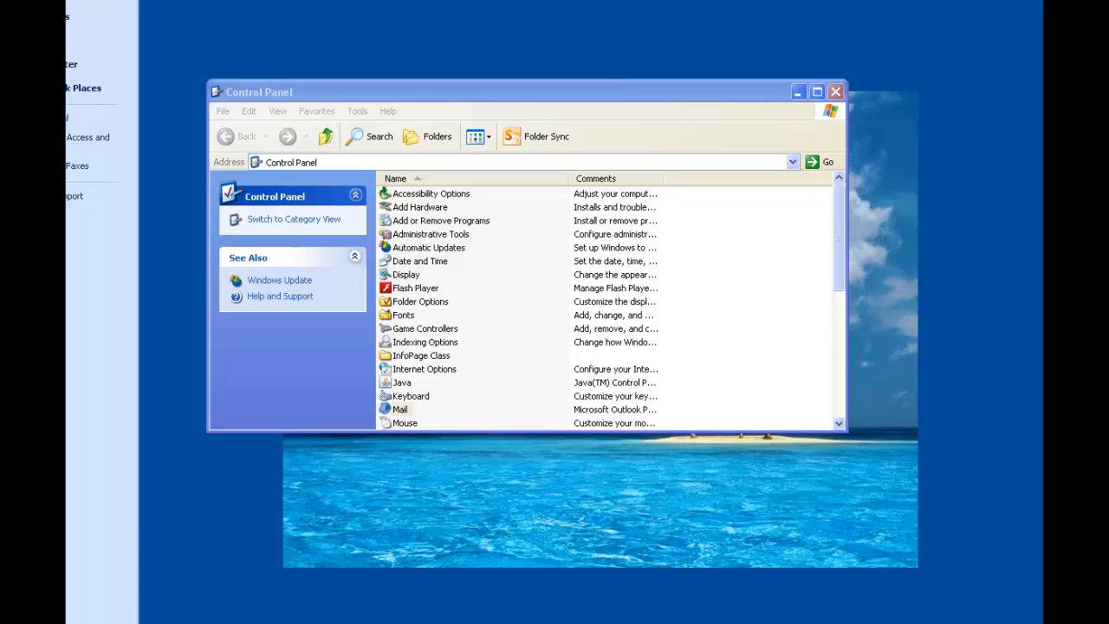
key(Return)
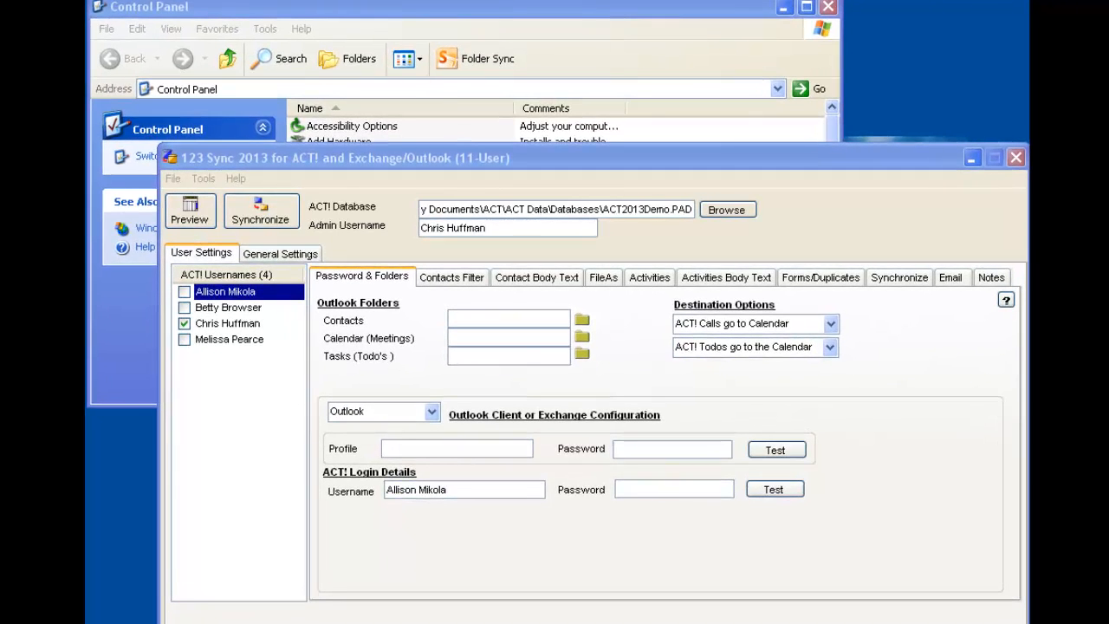
Open the list of Outlook mail profiles from Control Panel's Mail settings and place it alongside the 123 Sync window
click(654, 12)
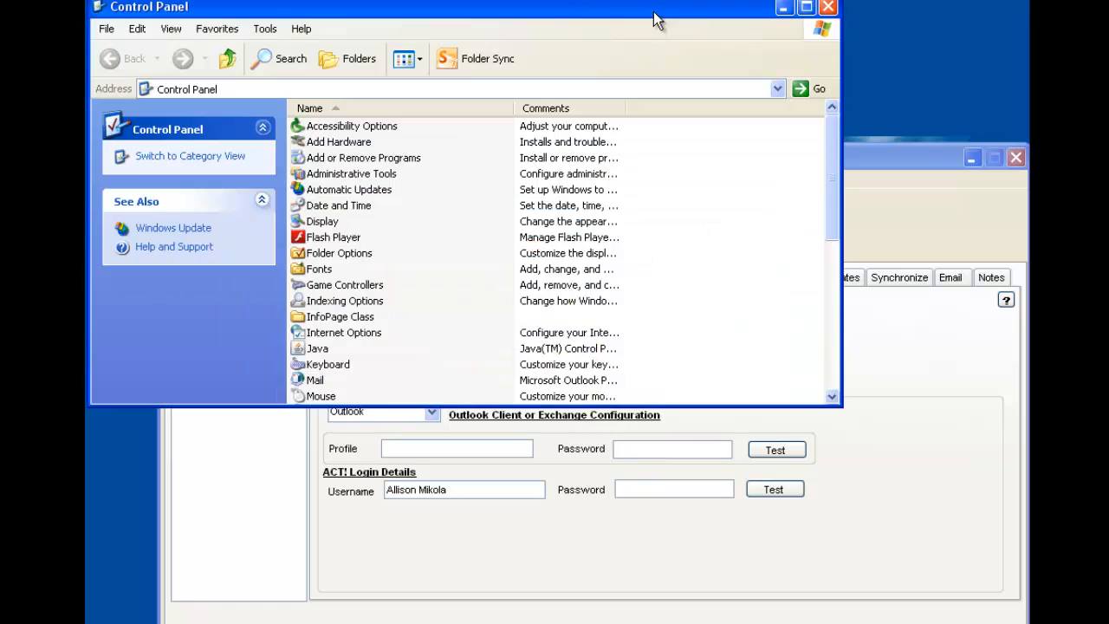
double_click(315, 379)
drag(0, 0, 328, 10)
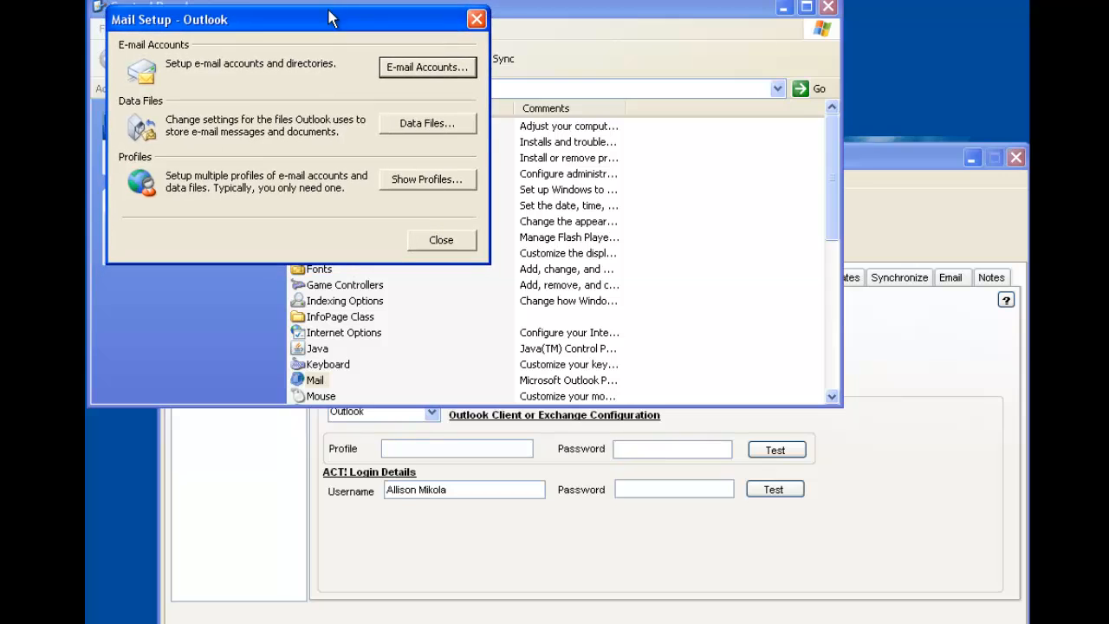
click(439, 182)
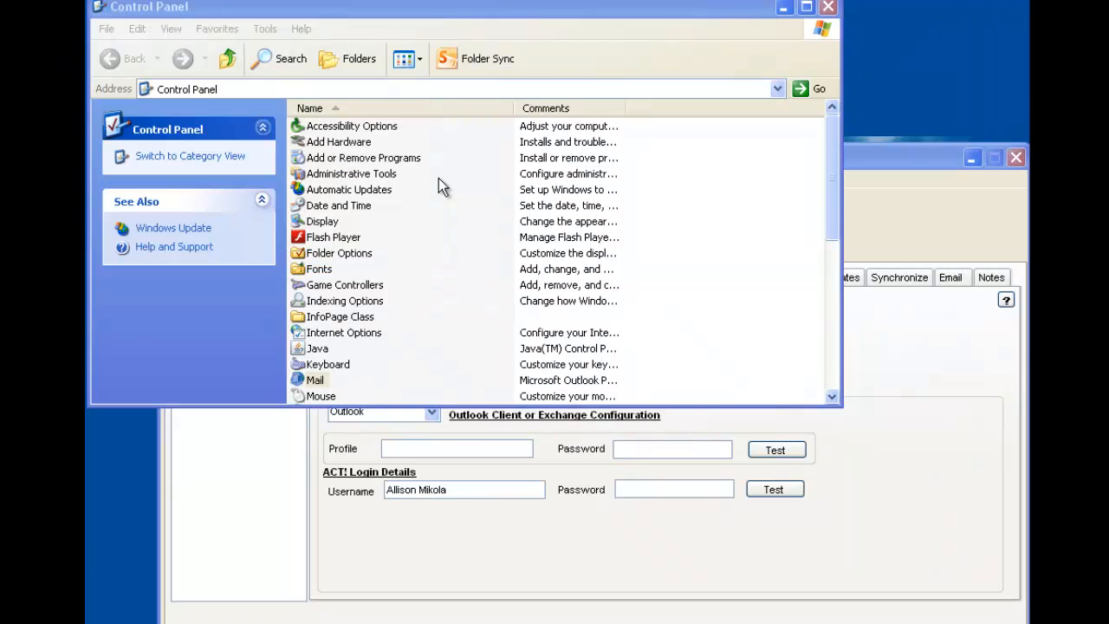
mouse_move(302, 12)
mouse_down()
mouse_move(342, 14)
mouse_move(307, 15)
mouse_up()
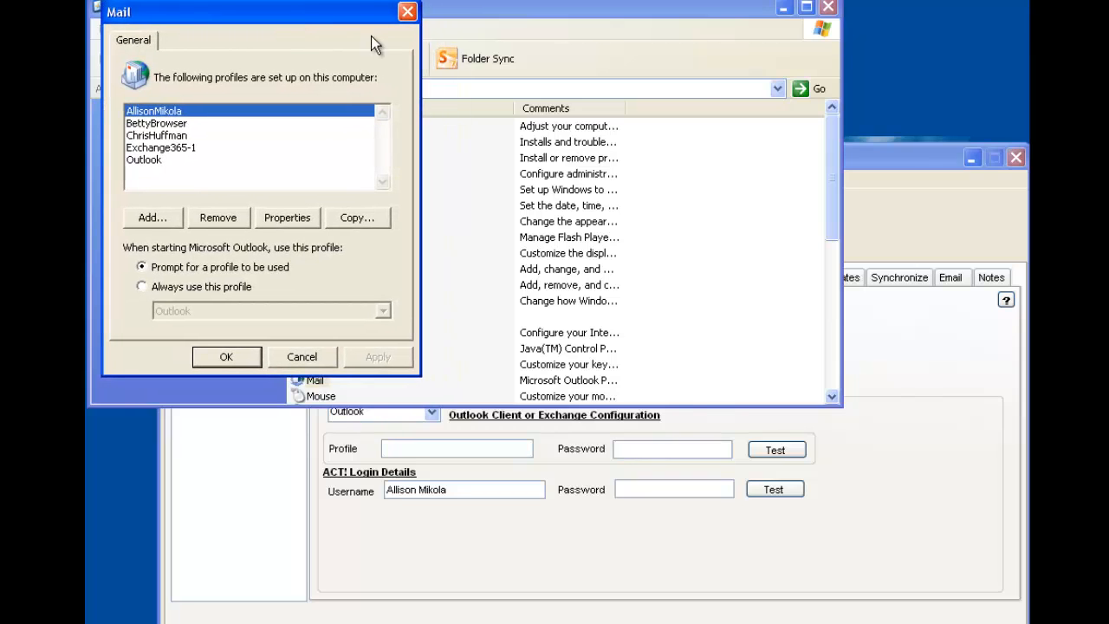
click(928, 155)
drag(252, 26, 253, 16)
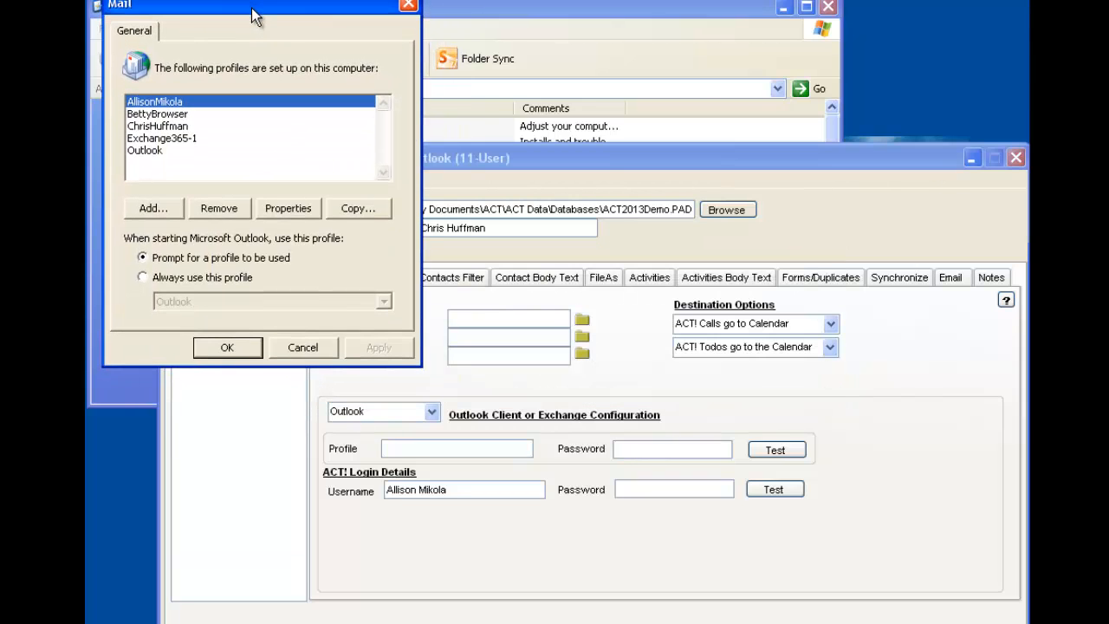
Enable the first listed ACT! user for synchronization in 123 Sync and enter that user's matching Outlook profile name
click(585, 159)
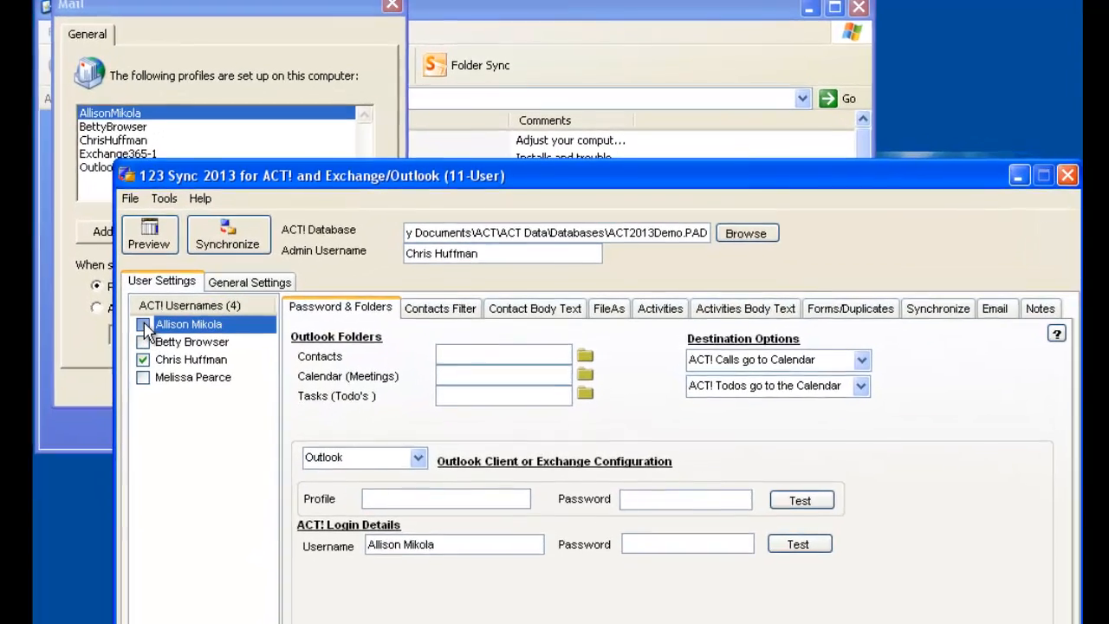
click(143, 325)
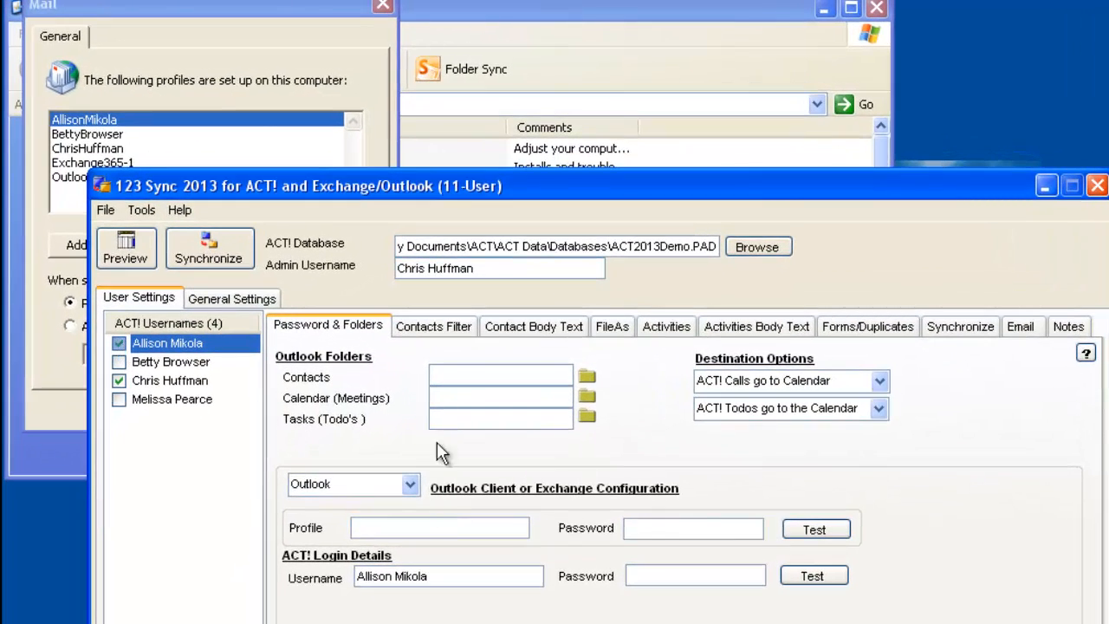
click(424, 499)
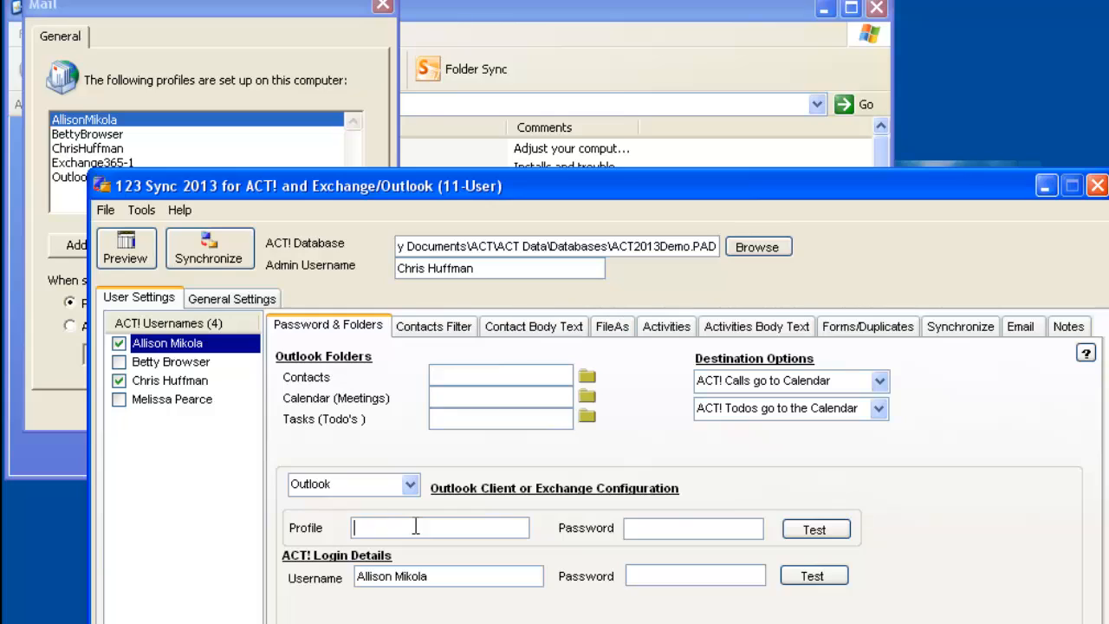
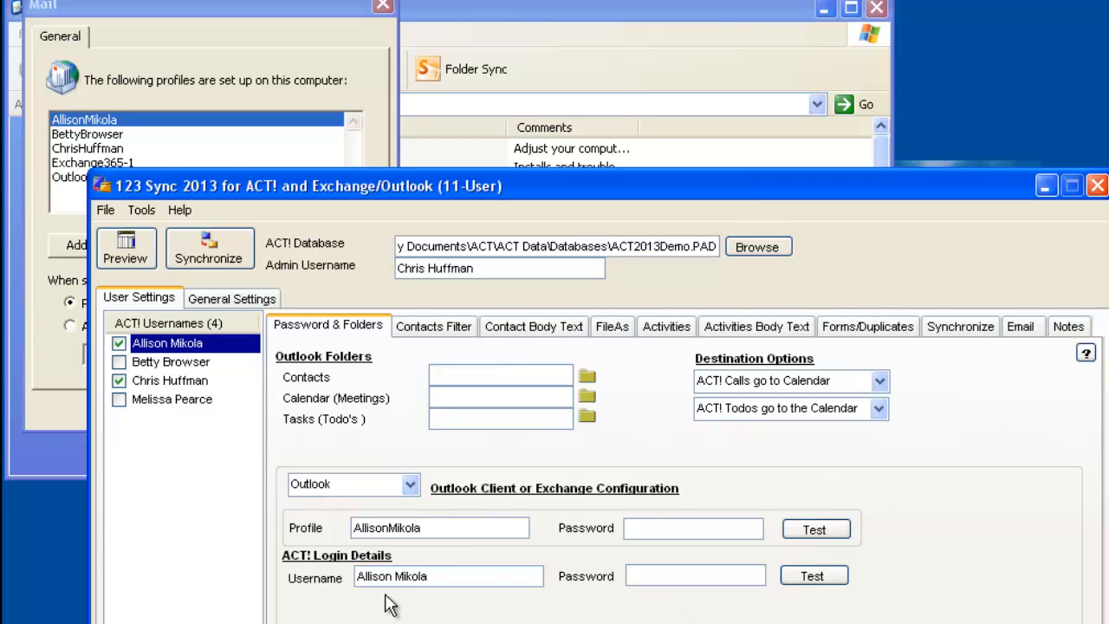
Enter the first user's ACT! password, and test both the ACT! login and the Outlook profile login
text(***)
click(838, 586)
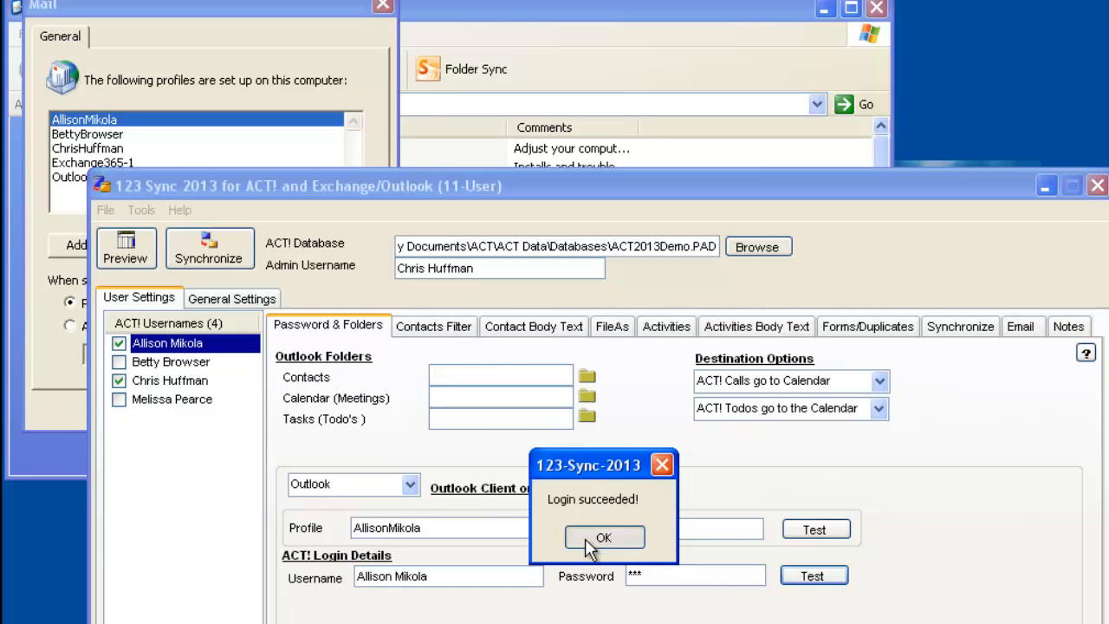
click(589, 537)
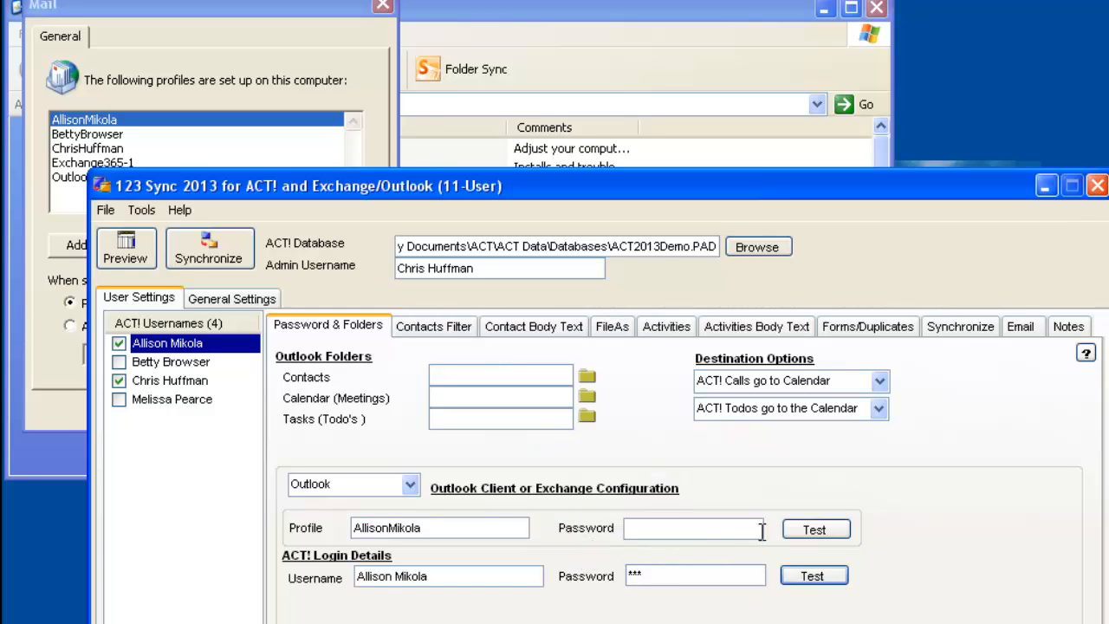
click(808, 529)
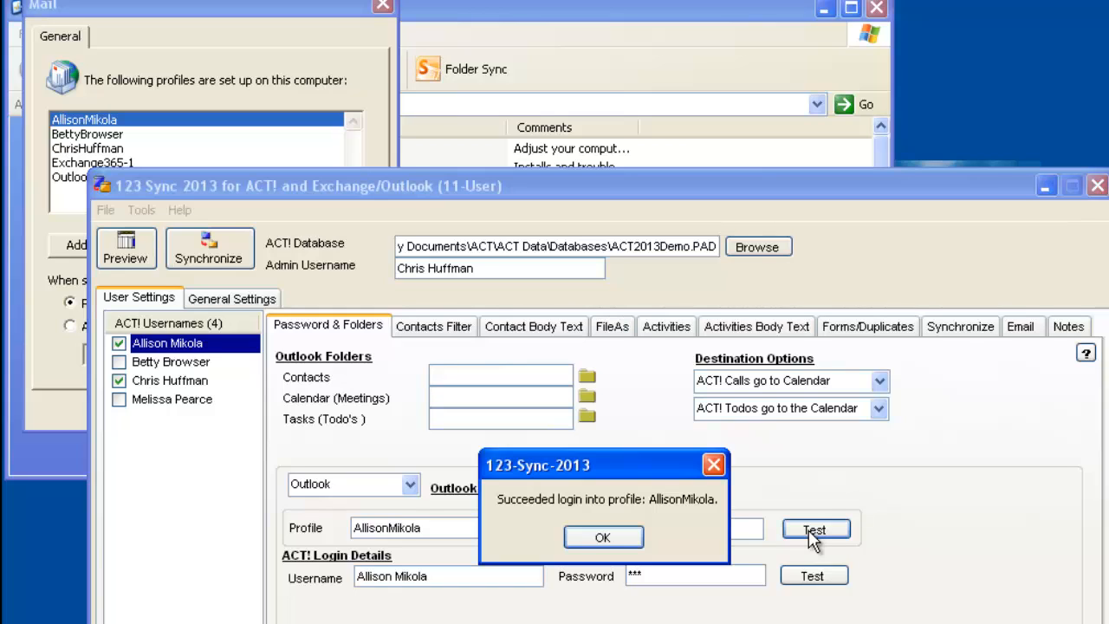
click(603, 538)
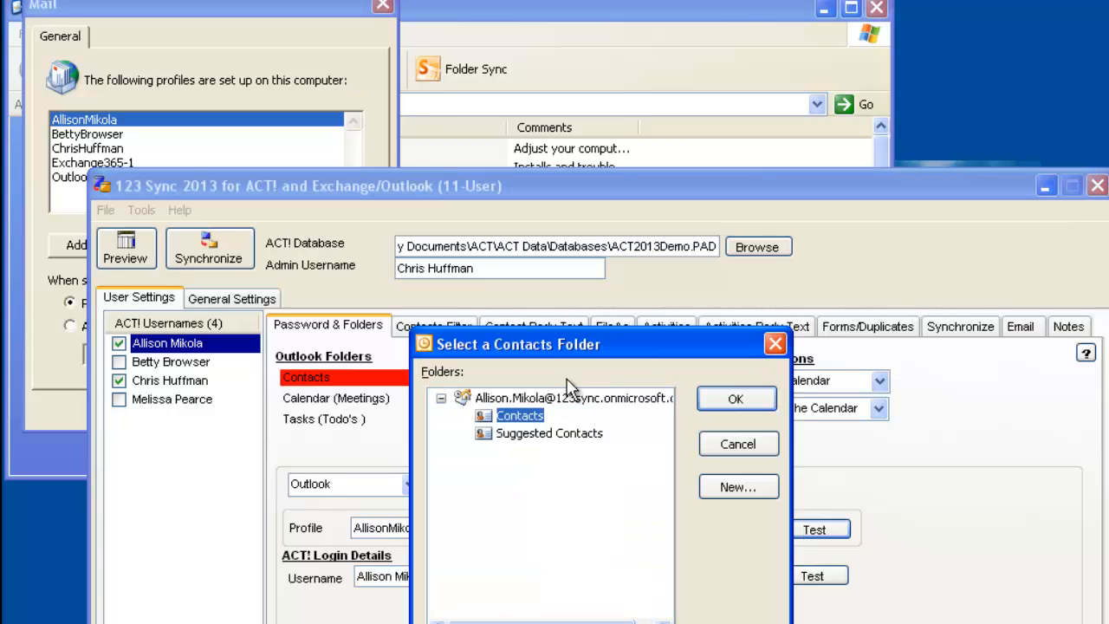
Assign the mailbox's Contacts and Calendar folders as the first user's Outlook contacts and meetings folders
click(756, 398)
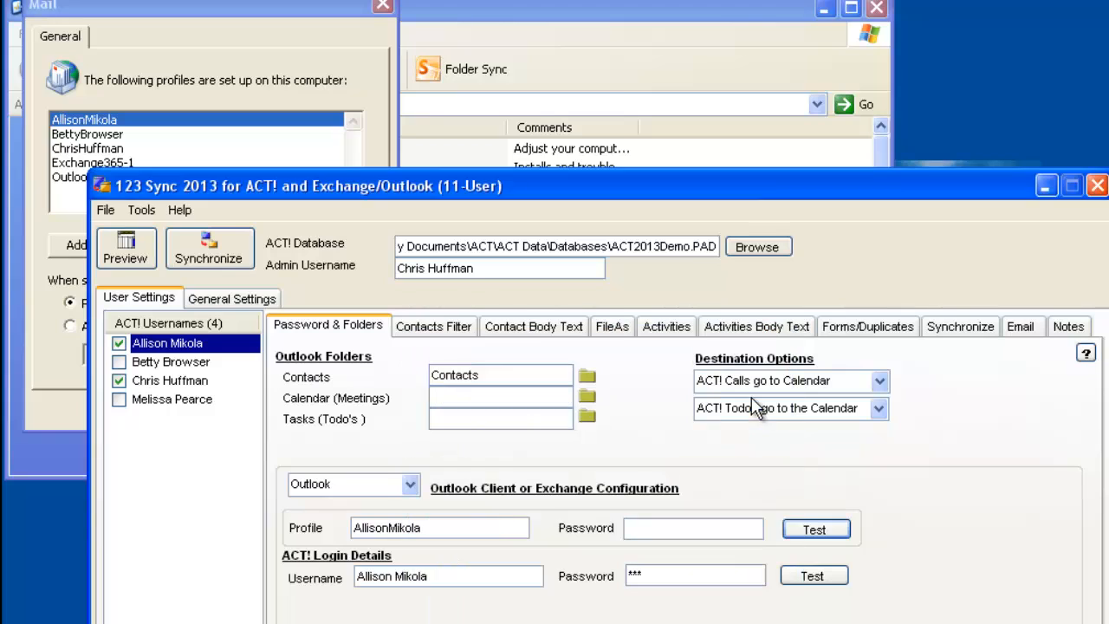
click(588, 399)
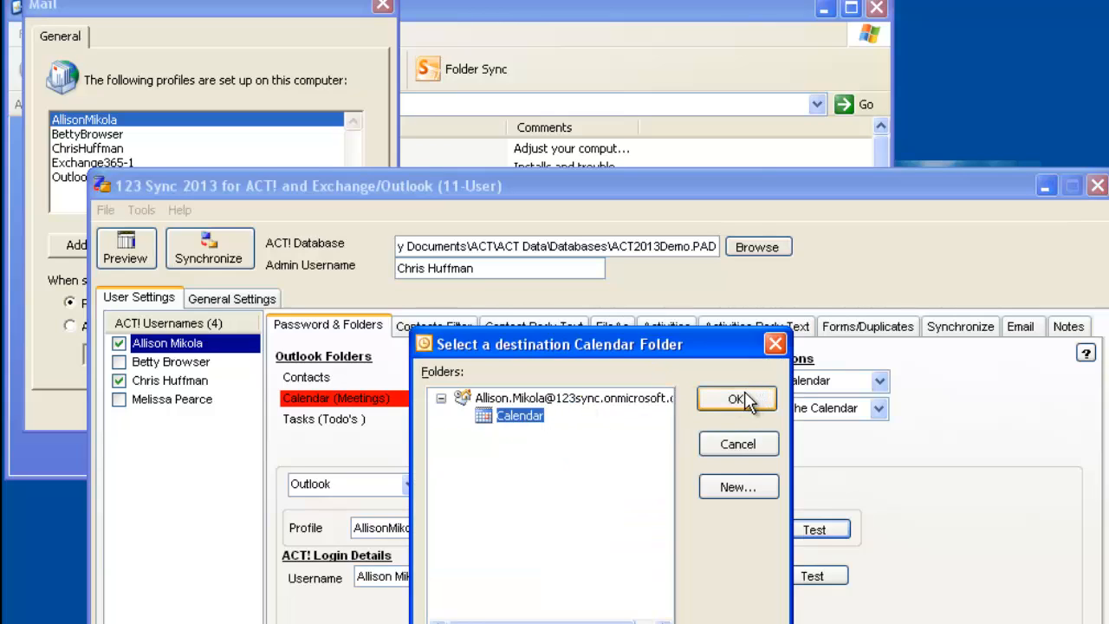
click(736, 400)
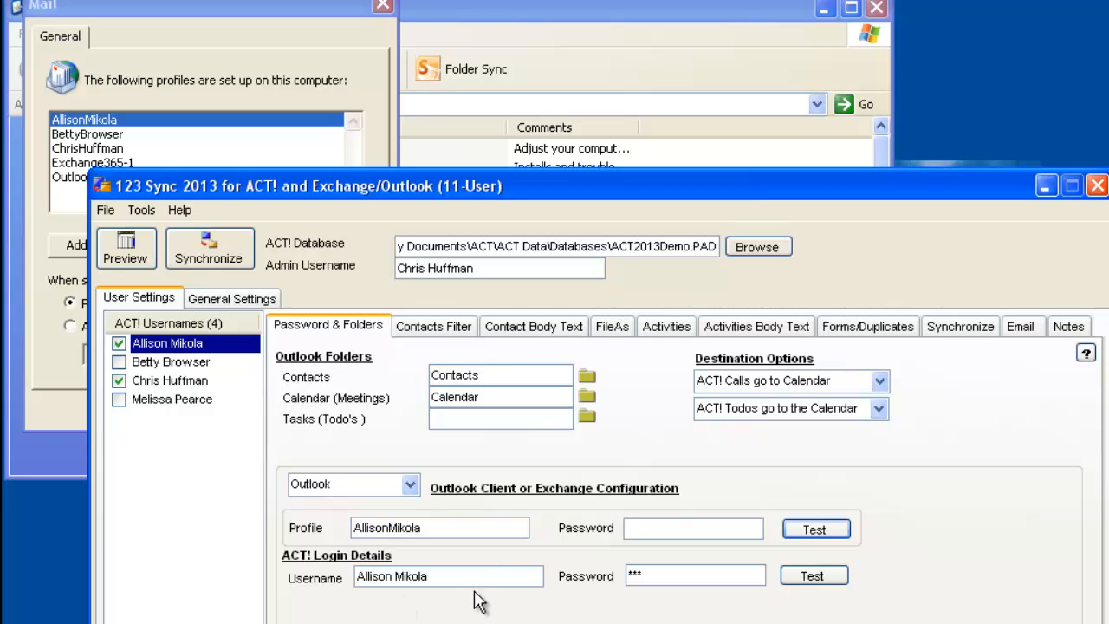
Enable the second listed ACT! user for synchronization and enter that user's matching Outlook profile name
click(161, 366)
click(119, 362)
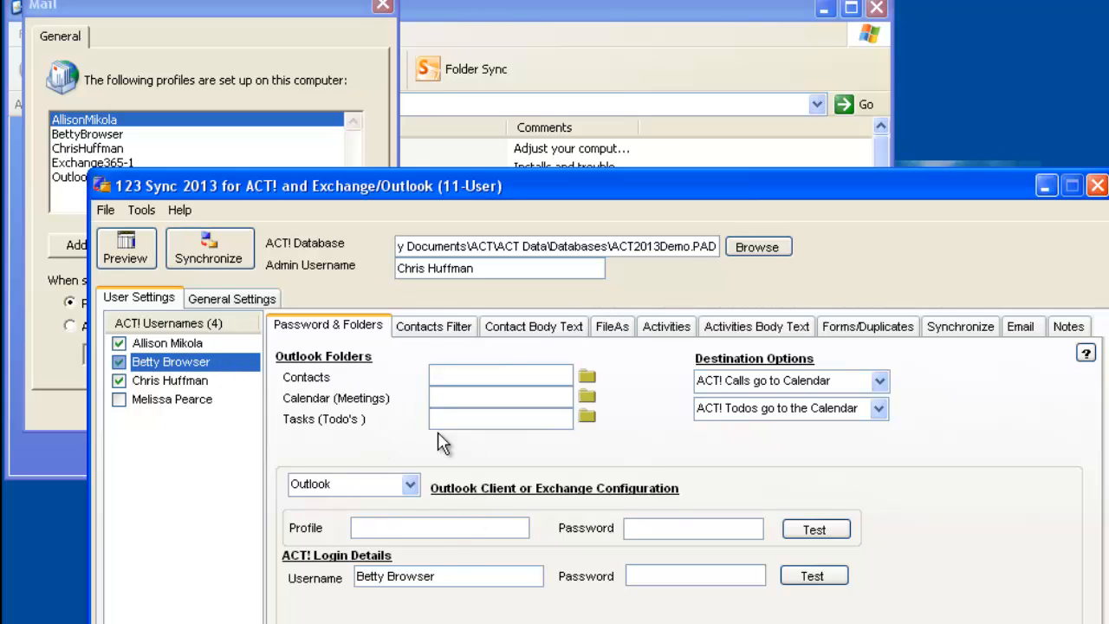
click(432, 528)
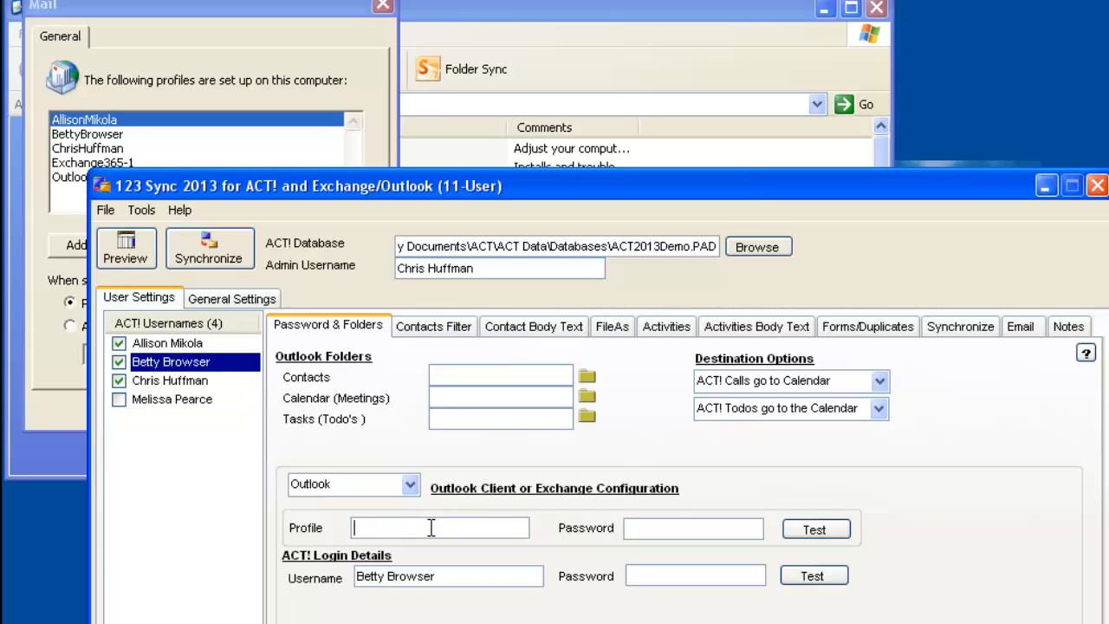
Test the second user's Outlook profile login, then enter the user's ACT! password and test the ACT! login
click(816, 529)
click(829, 530)
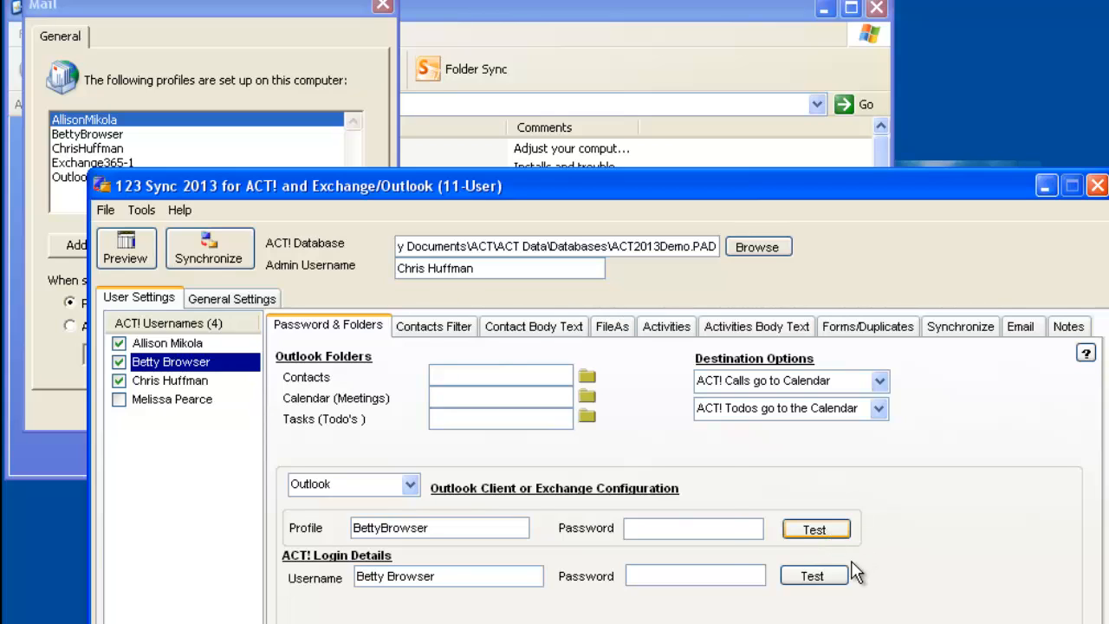
click(603, 537)
click(708, 577)
text(***)
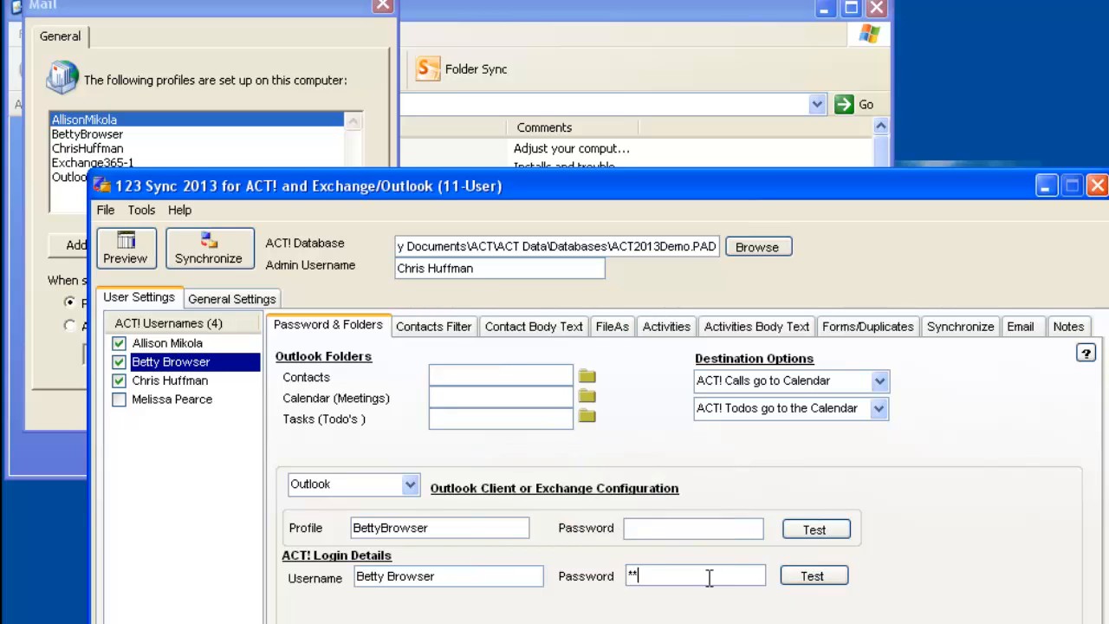
click(814, 576)
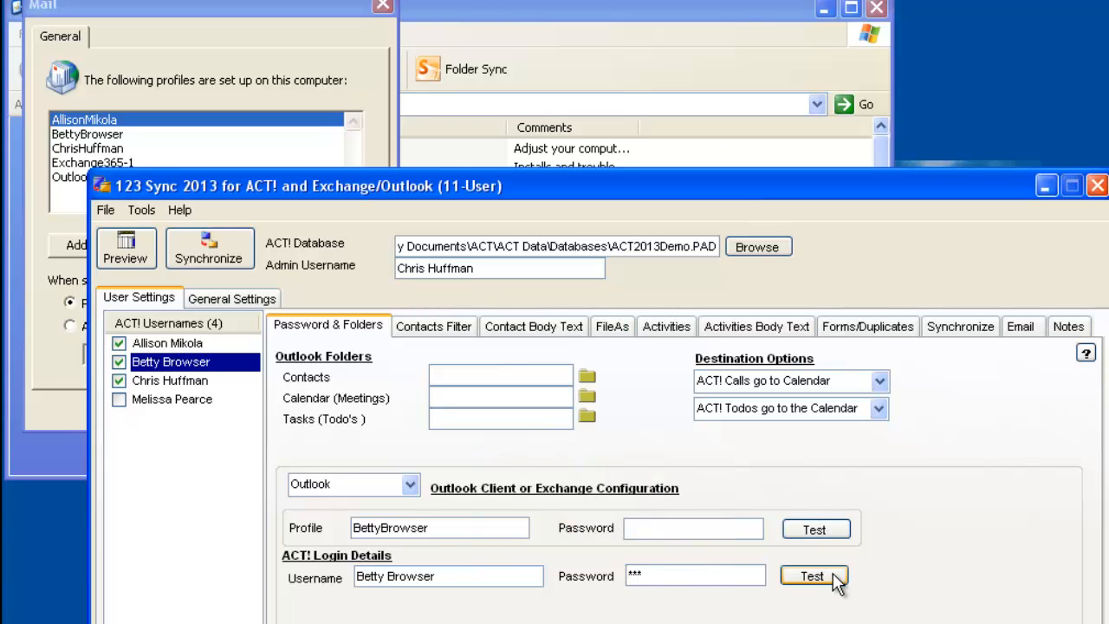
click(601, 536)
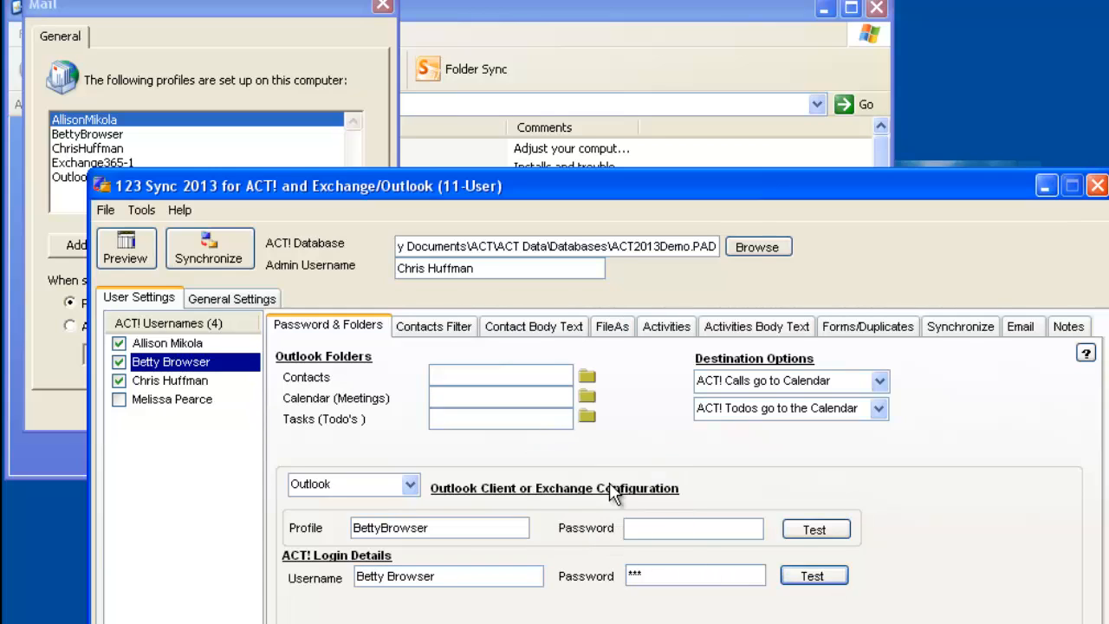
Assign the mailbox's Contacts and Calendar folders as the second user's Outlook contacts and meetings folders
click(587, 380)
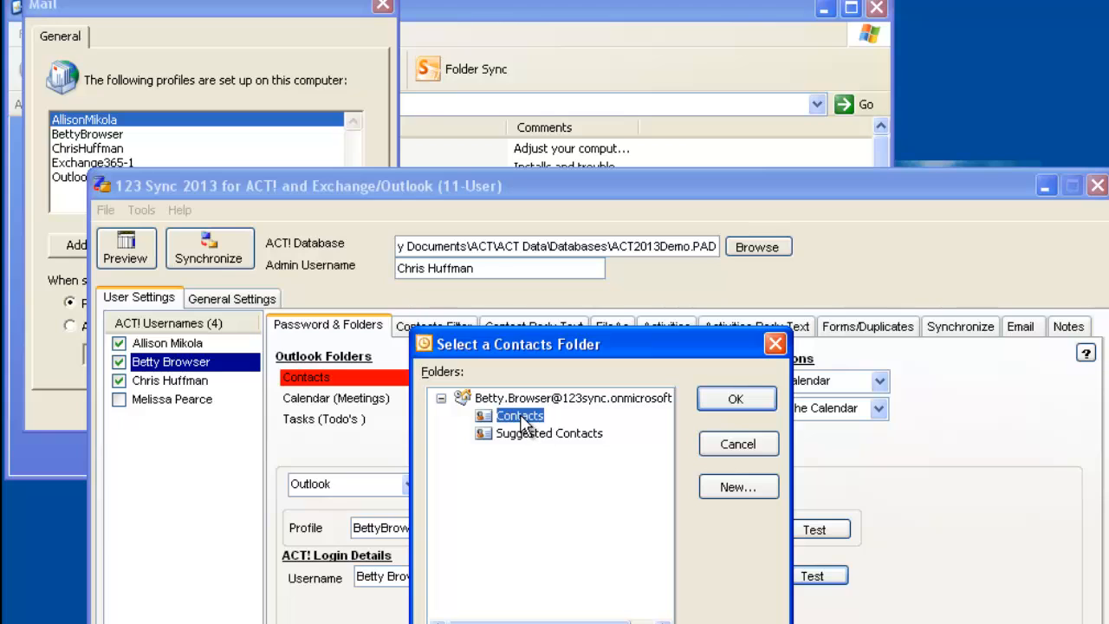
click(737, 399)
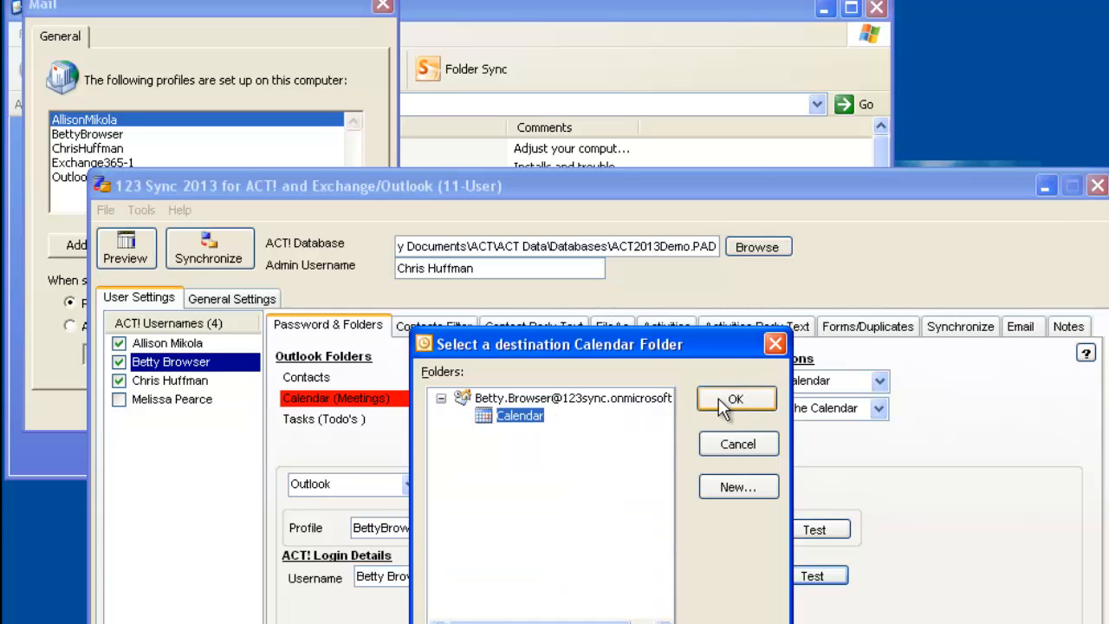
click(718, 399)
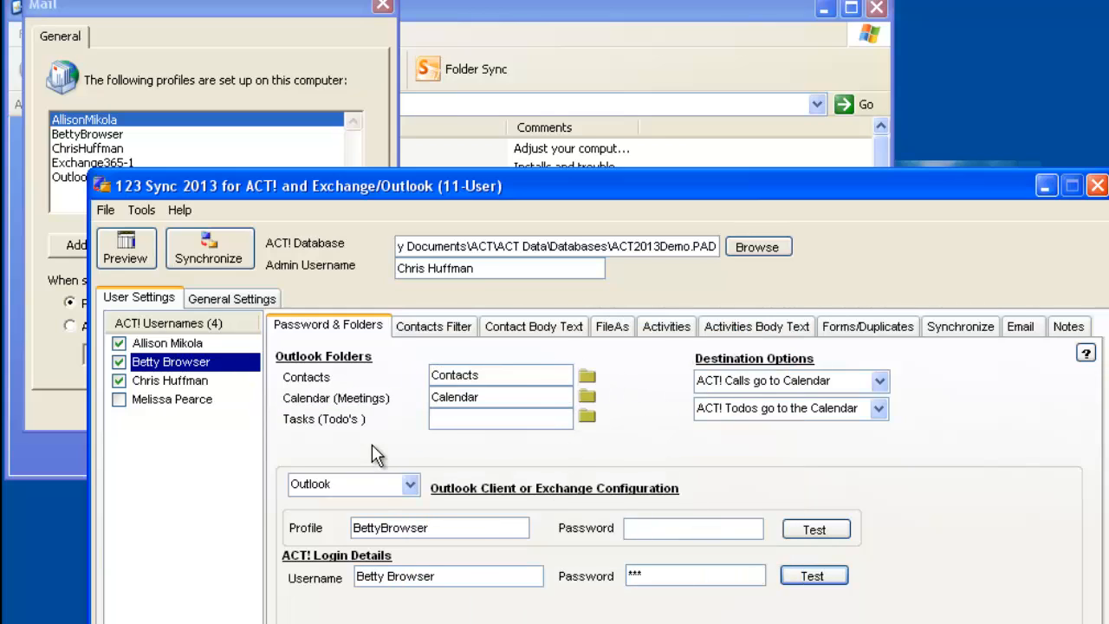
Enter the matching Outlook profile name for the third listed ACT! user, the database administrator
click(186, 380)
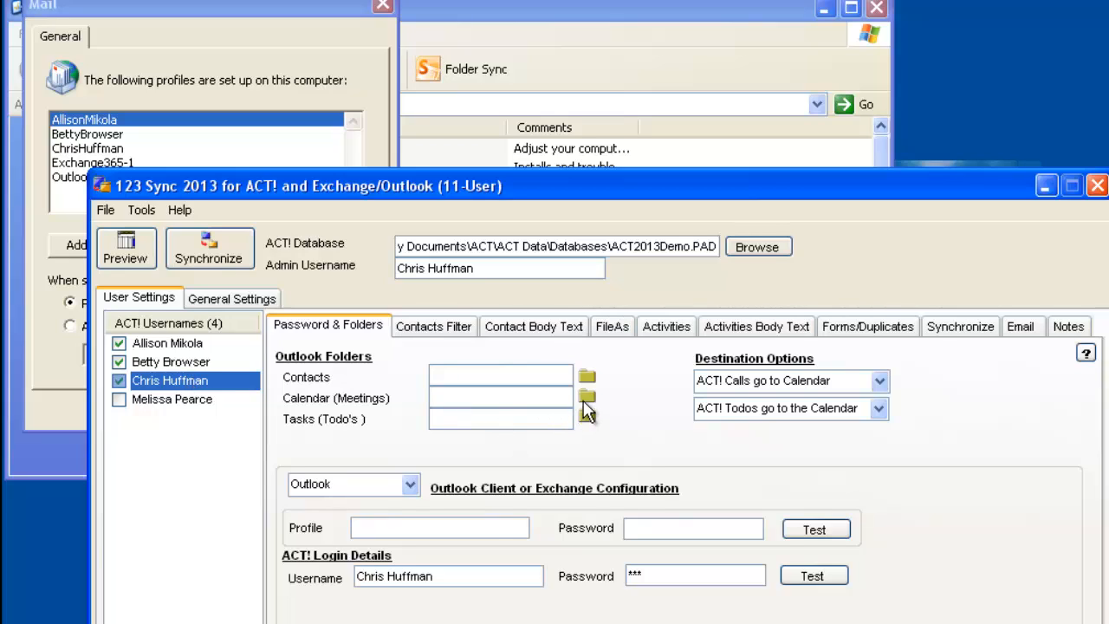
click(469, 522)
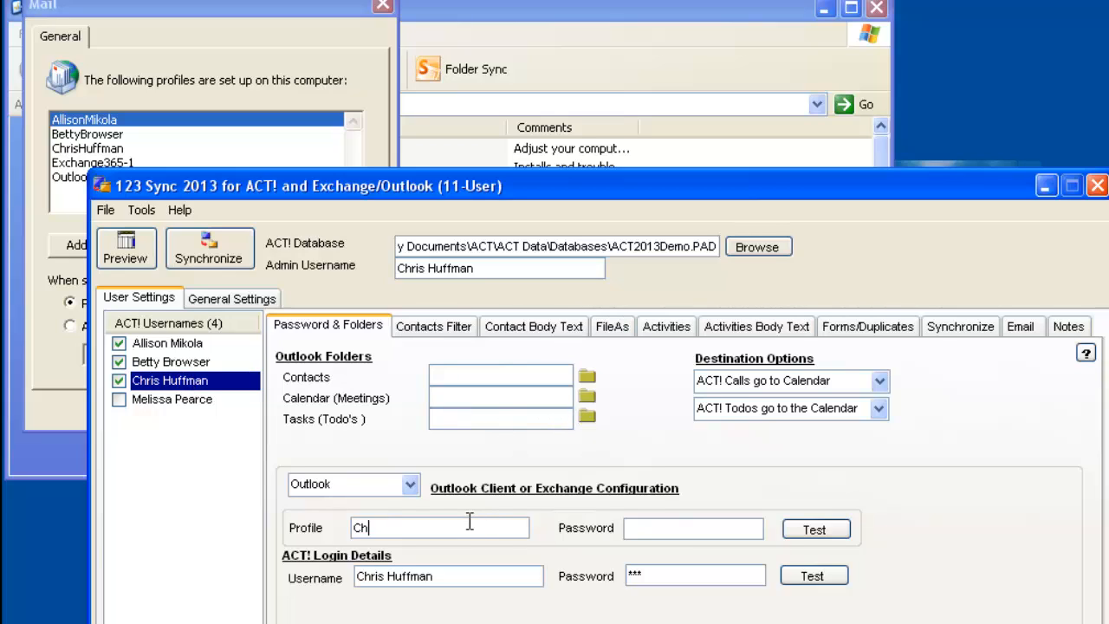
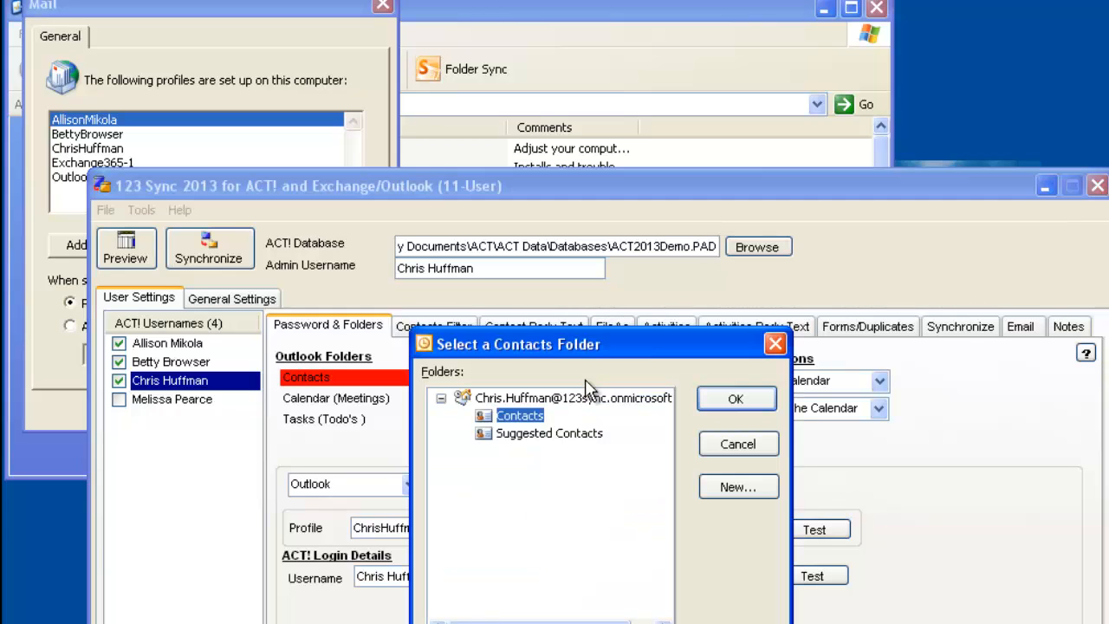
Assign the mailbox's Contacts and Calendar folders as the third user's Outlook contacts and meetings folders
click(746, 399)
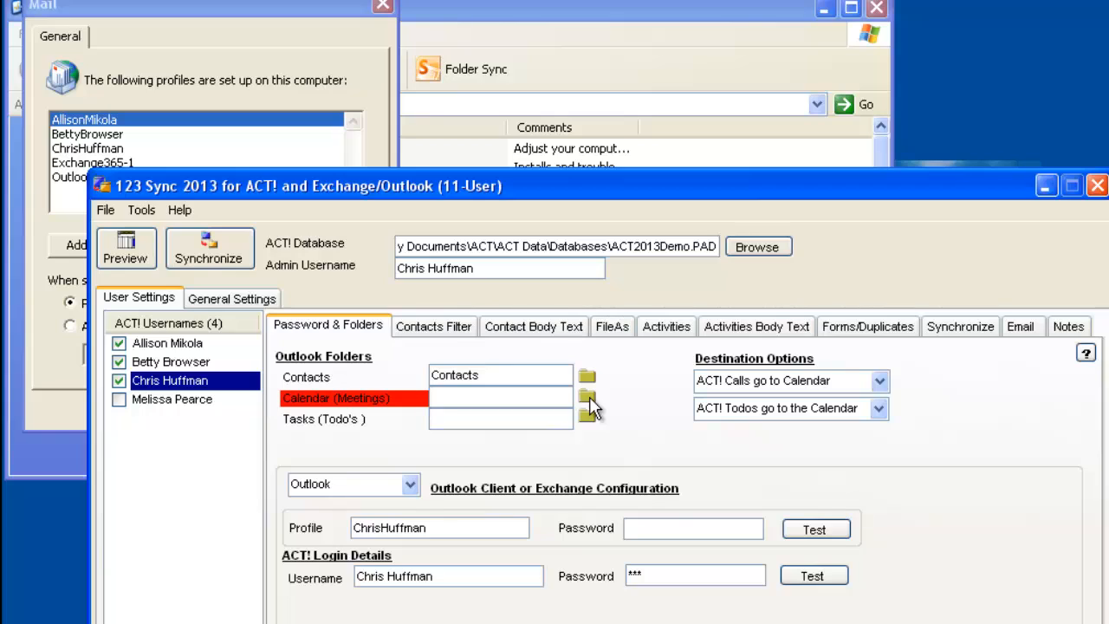
click(589, 398)
click(733, 398)
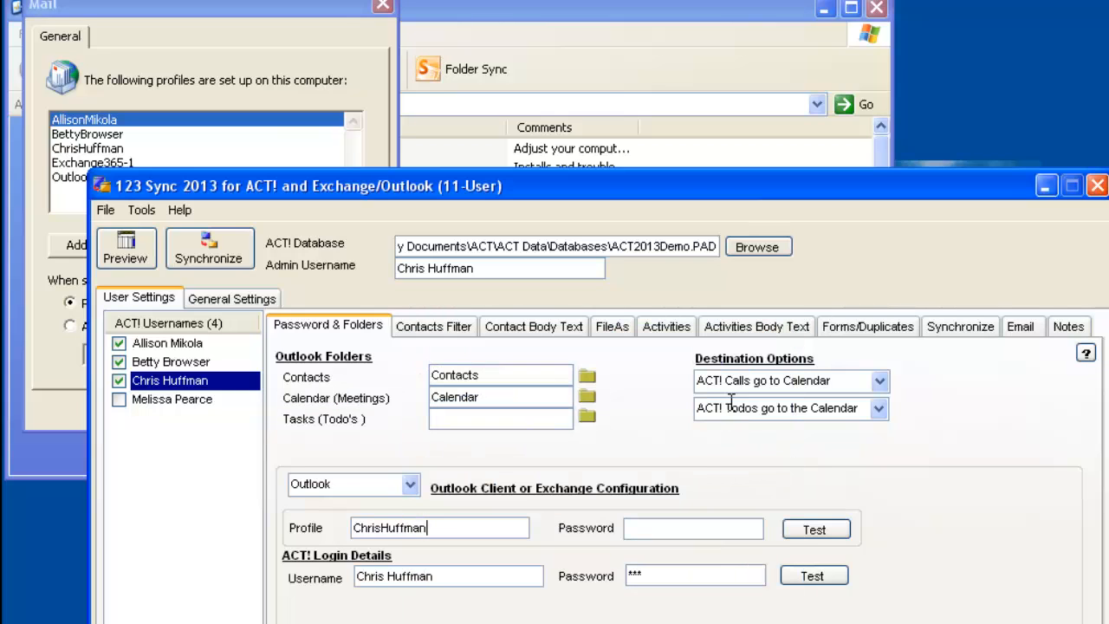
Review the profile, login and Outlook folder settings of each of the three enabled users
click(192, 363)
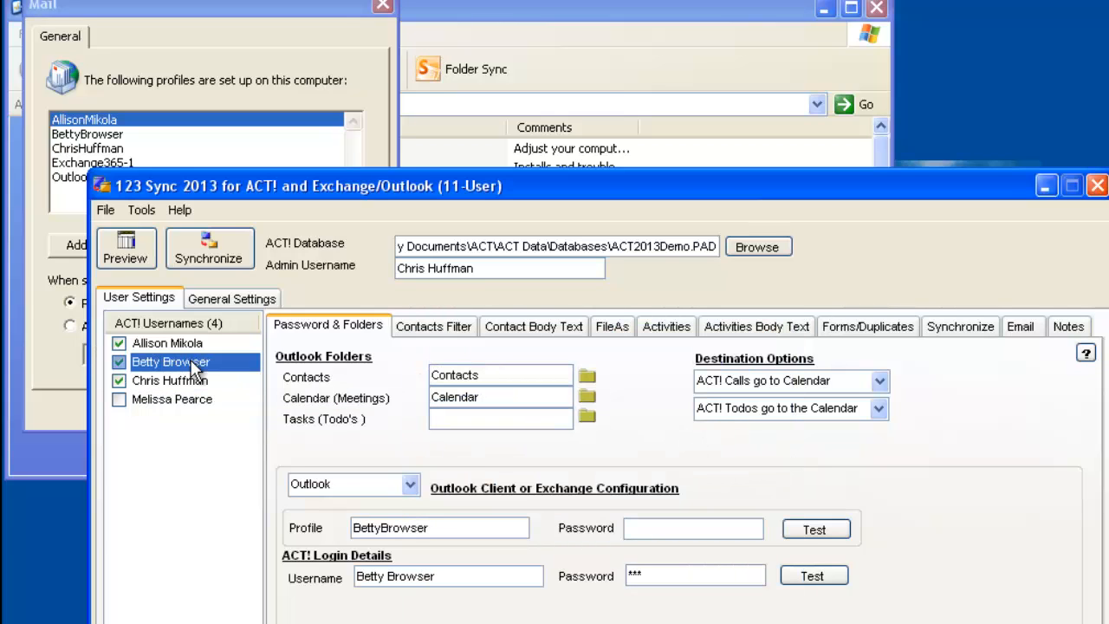
click(184, 344)
click(156, 381)
click(146, 364)
click(132, 381)
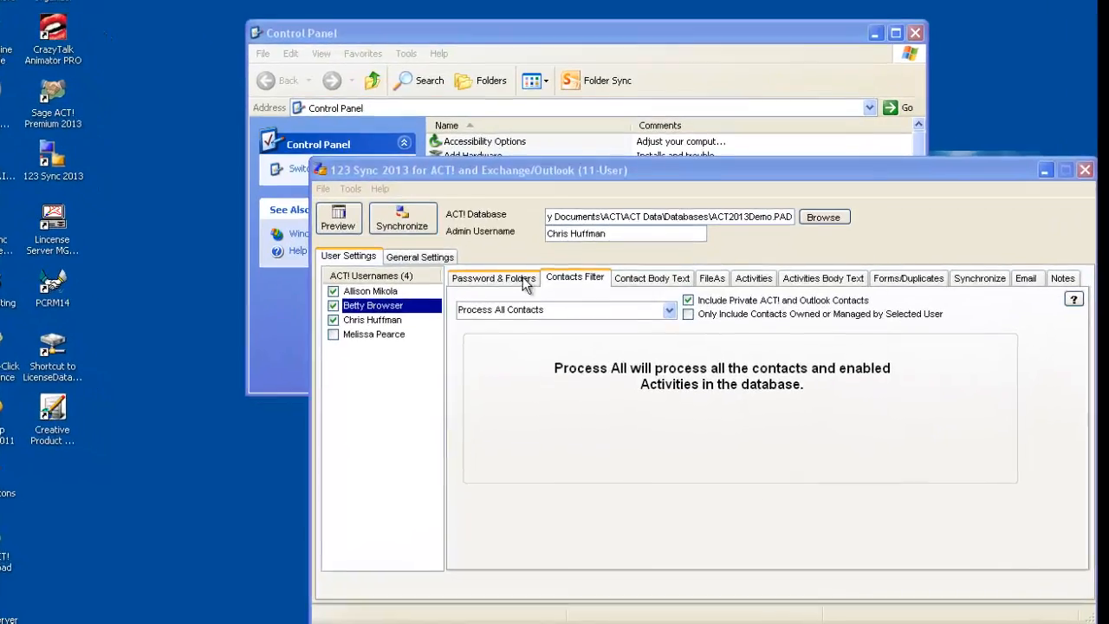
click(530, 301)
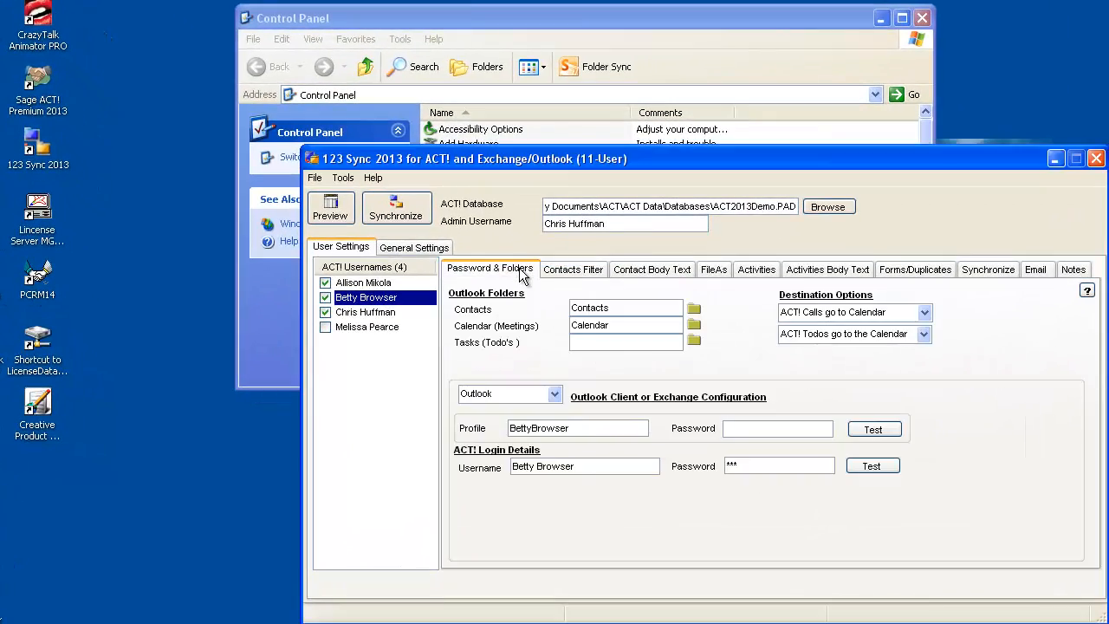
Examine the contacts filter settings of each of the three enabled users
click(564, 279)
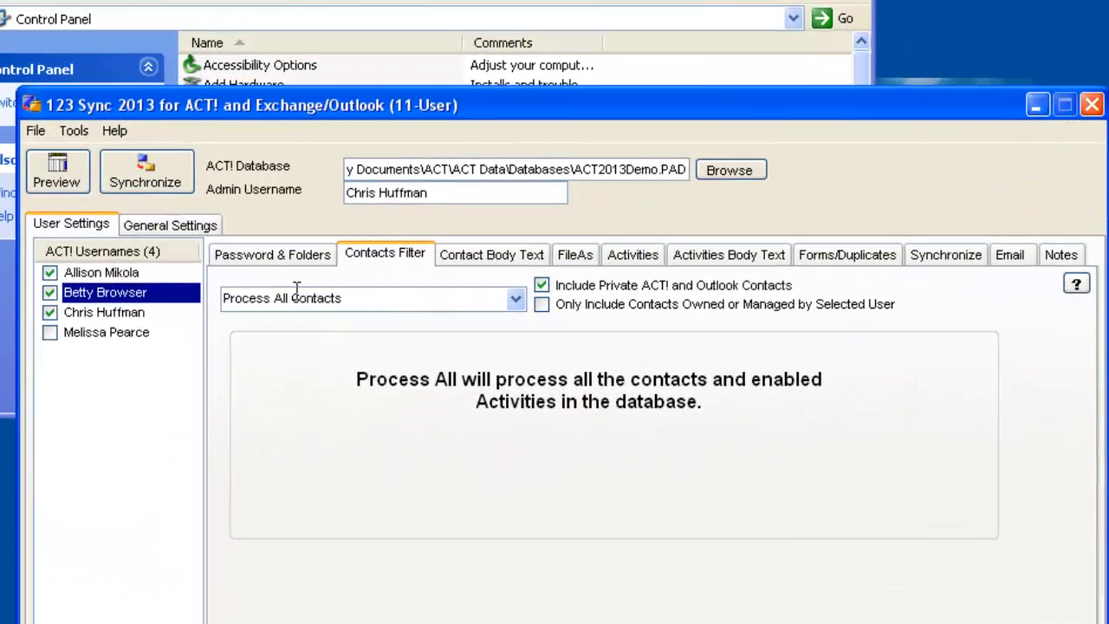
click(105, 272)
click(95, 293)
click(87, 313)
click(90, 294)
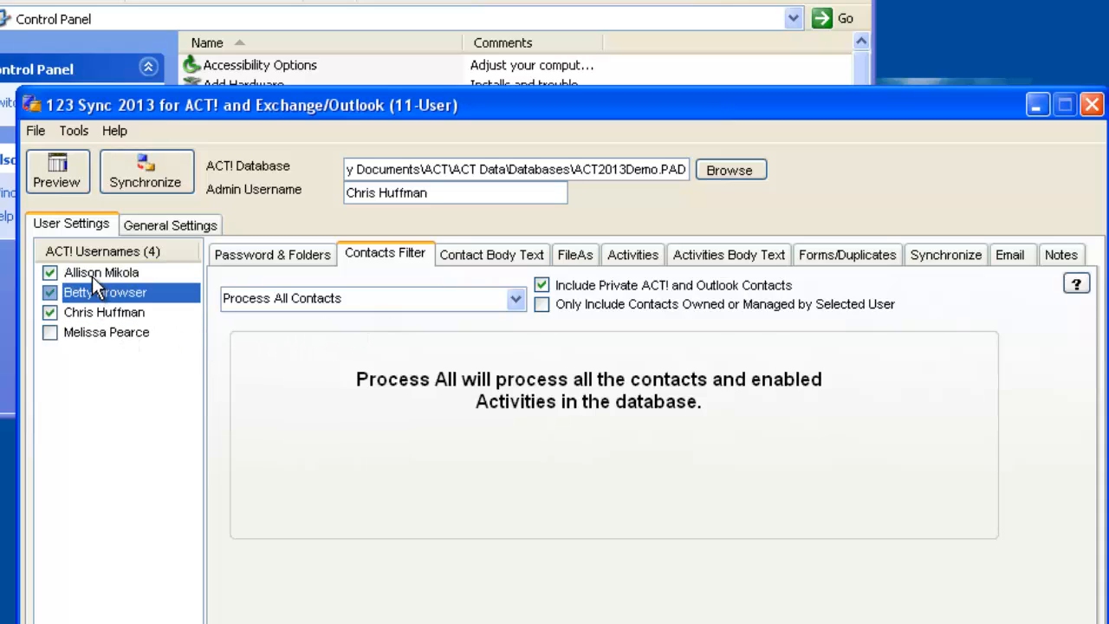
click(92, 274)
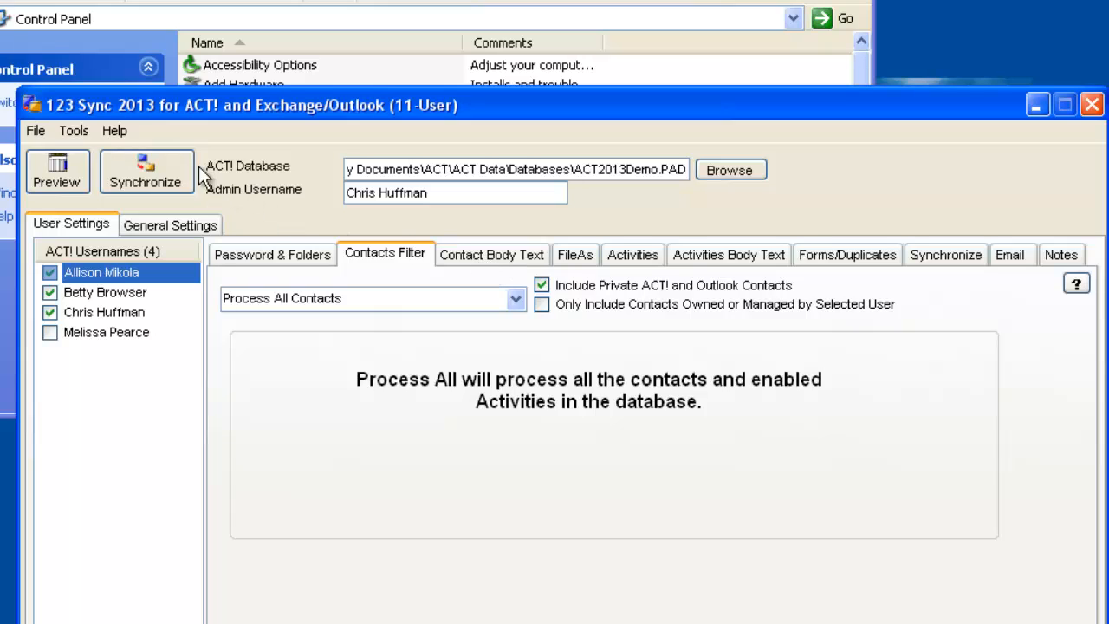
Turn off the advanced setting Leave Outlook Open (In Outlook Mode)
click(74, 130)
mouse_move(152, 263)
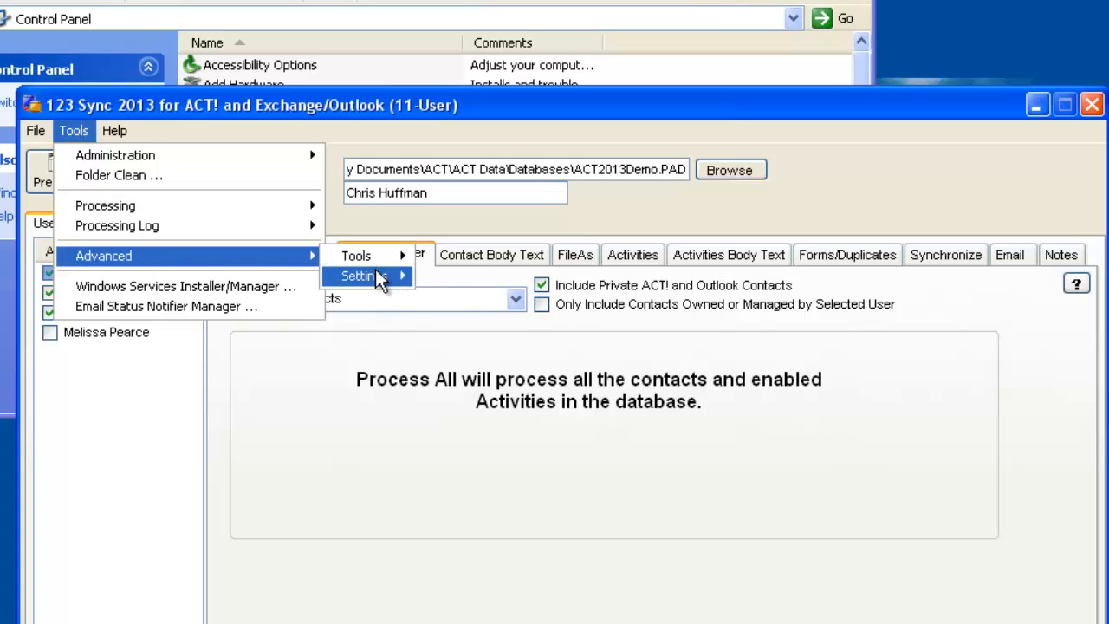
mouse_move(377, 282)
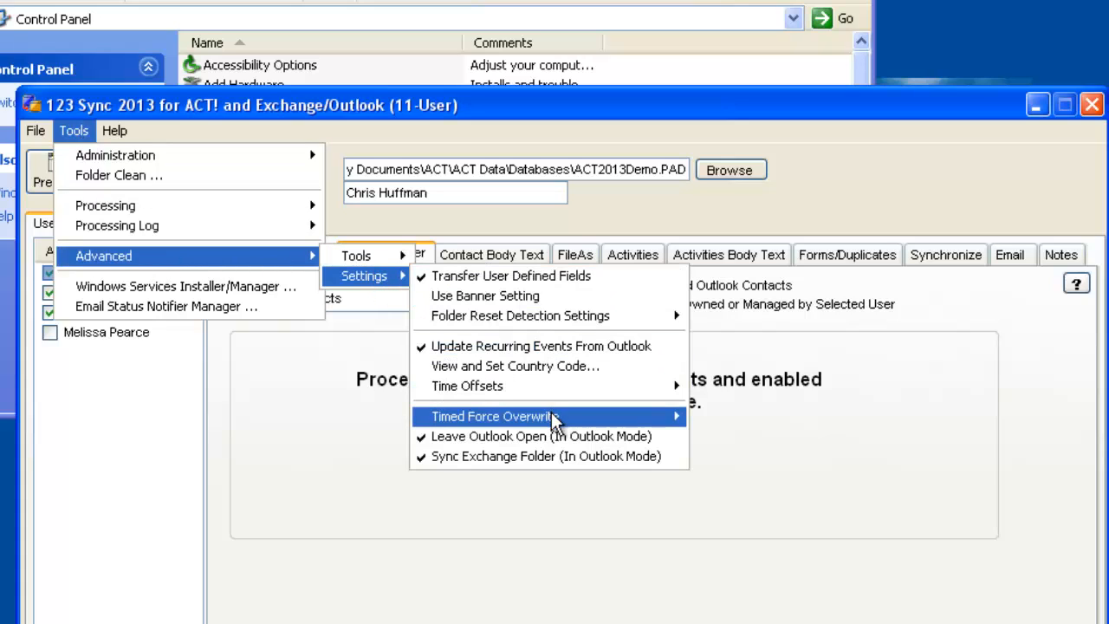
click(464, 440)
Check the advanced Outlook Mode settings and synchronize all three enabled users
click(76, 131)
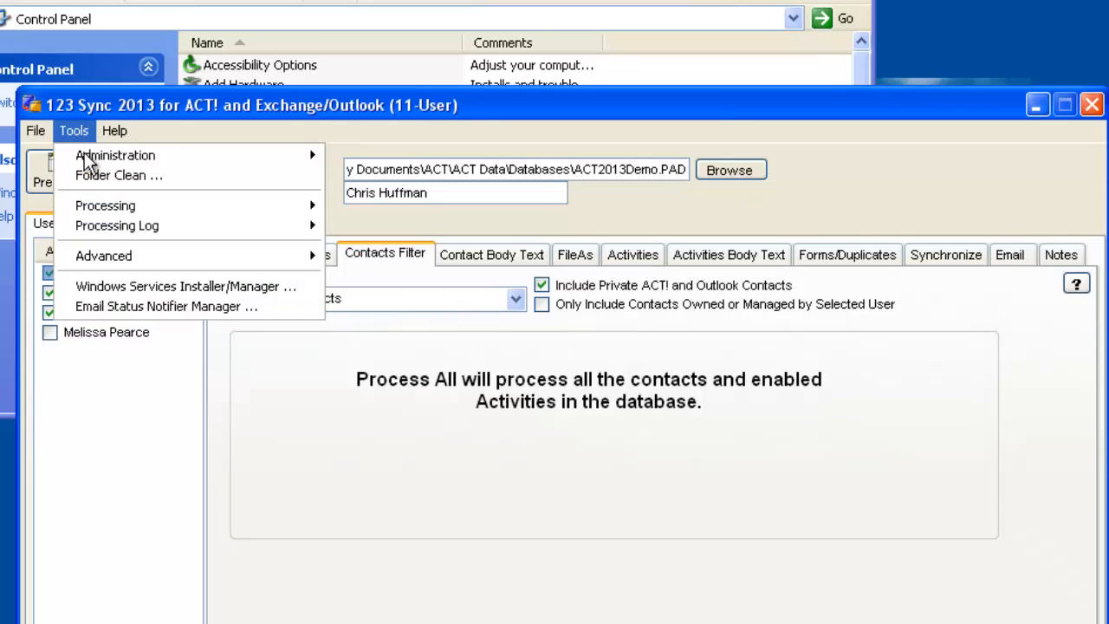
mouse_move(109, 260)
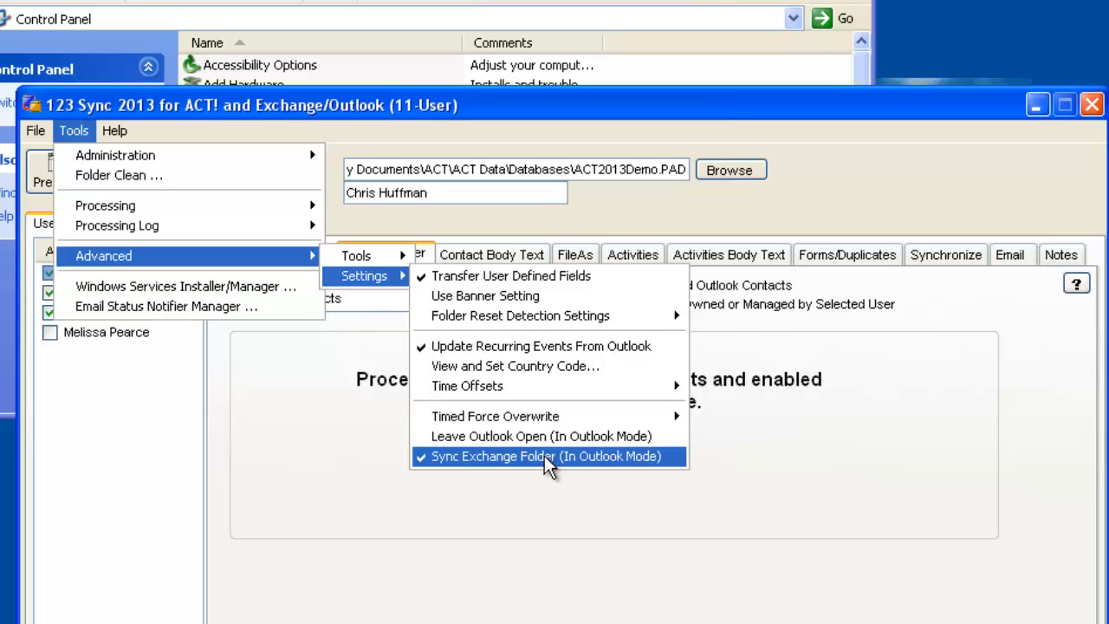
click(452, 492)
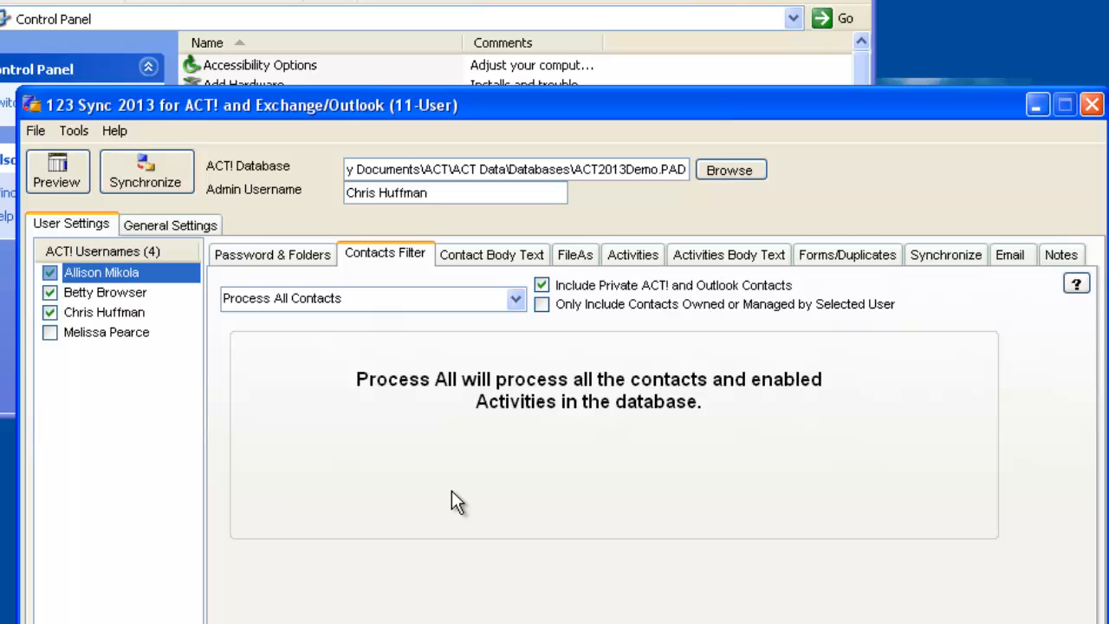
click(146, 175)
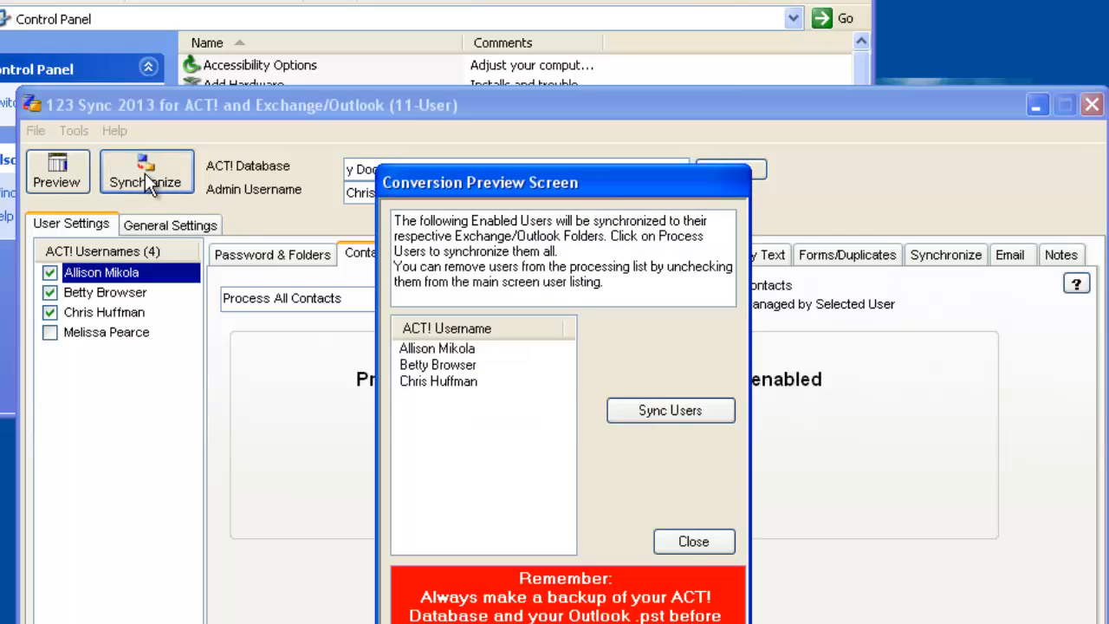
click(657, 414)
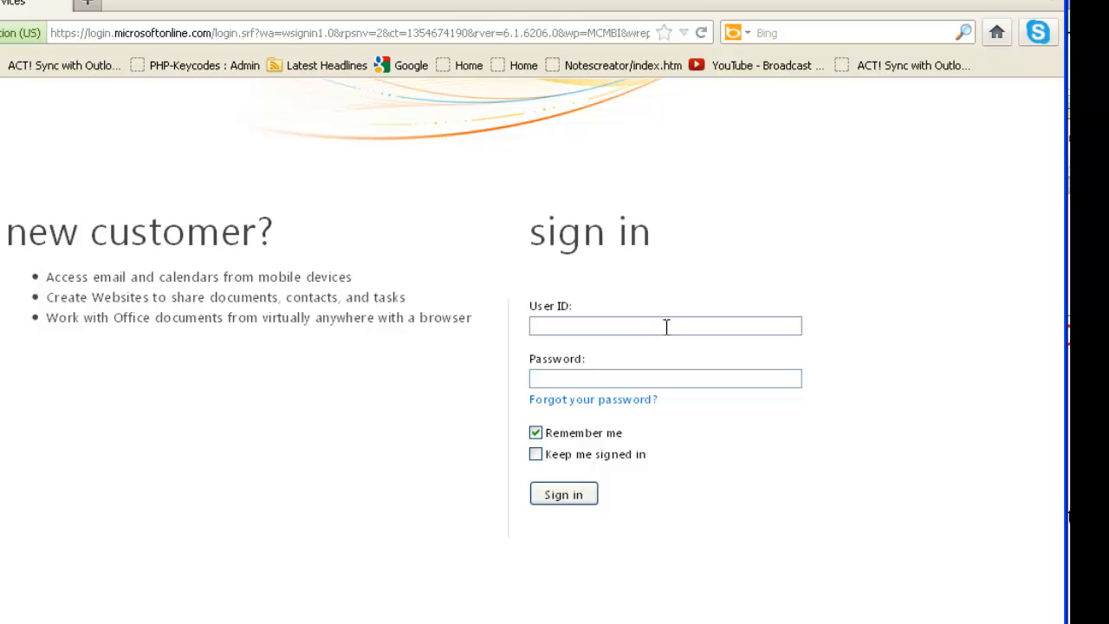
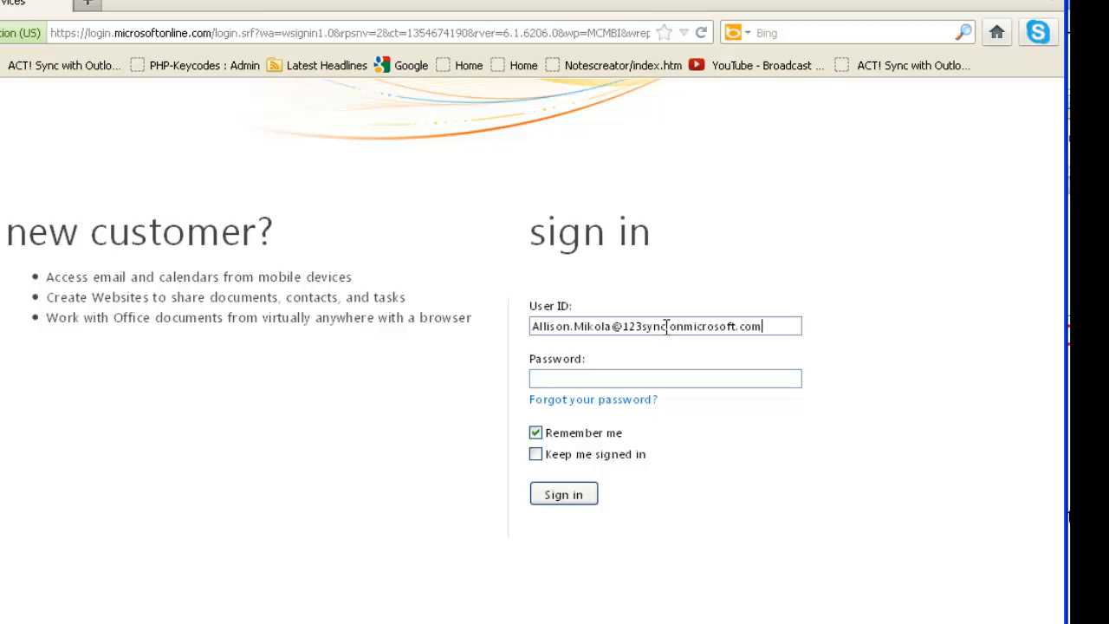
Switch to the browser and sign in to the Office 365 portal with the first user's ID and account password
click(669, 378)
text(**************)
click(584, 496)
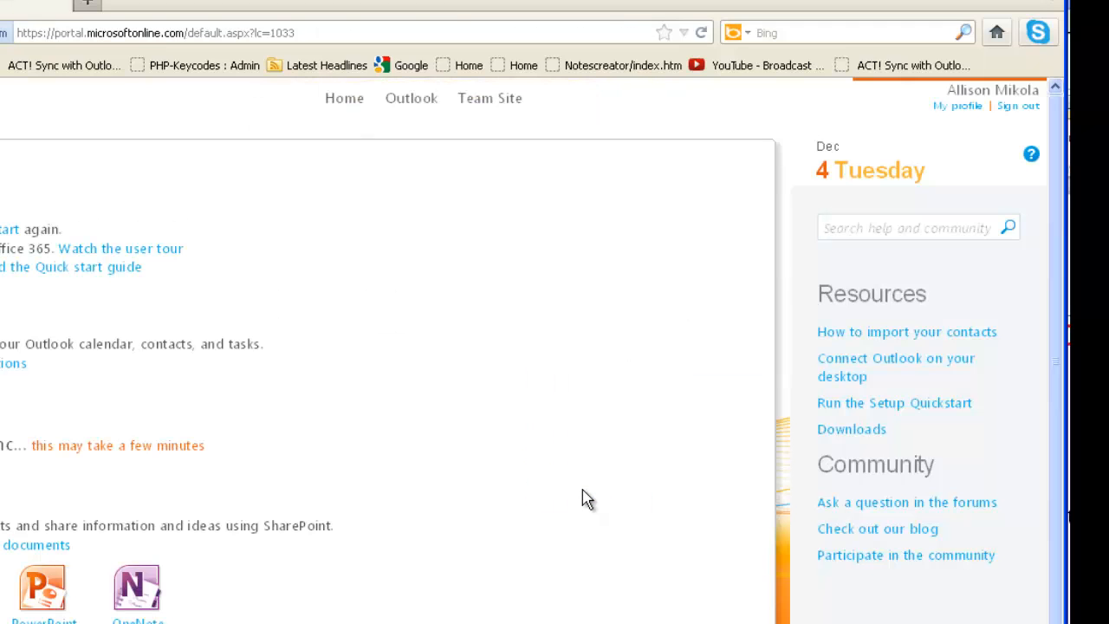
Open the Contacts folder of the user's Outlook mailbox, widen the contact list and examine several synchronized contacts
click(414, 111)
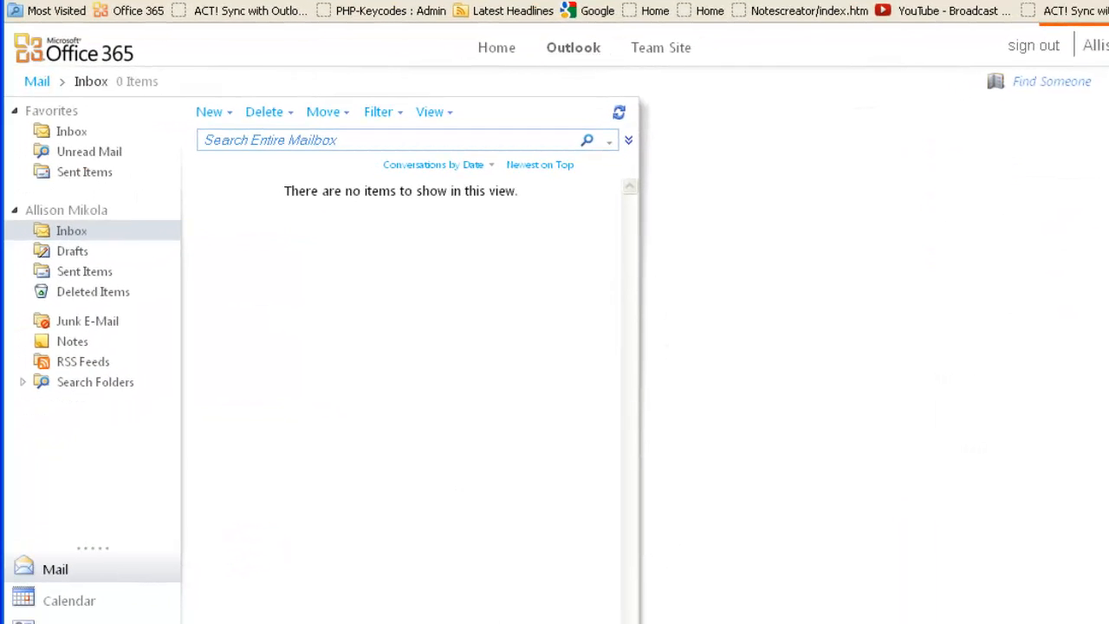
click(61, 623)
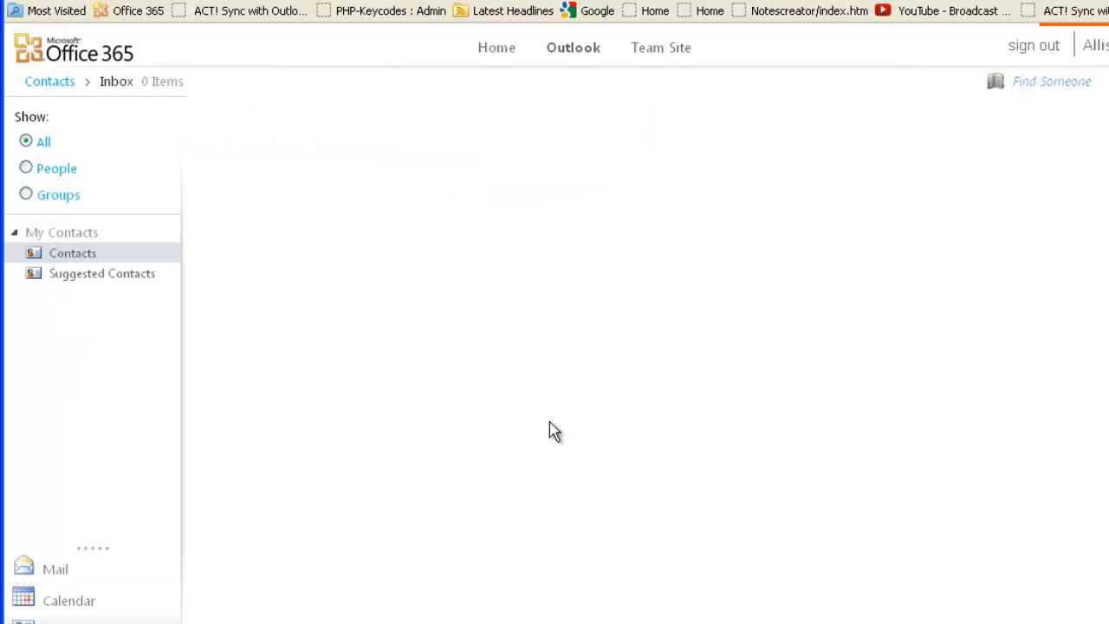
drag(642, 295, 876, 295)
click(436, 273)
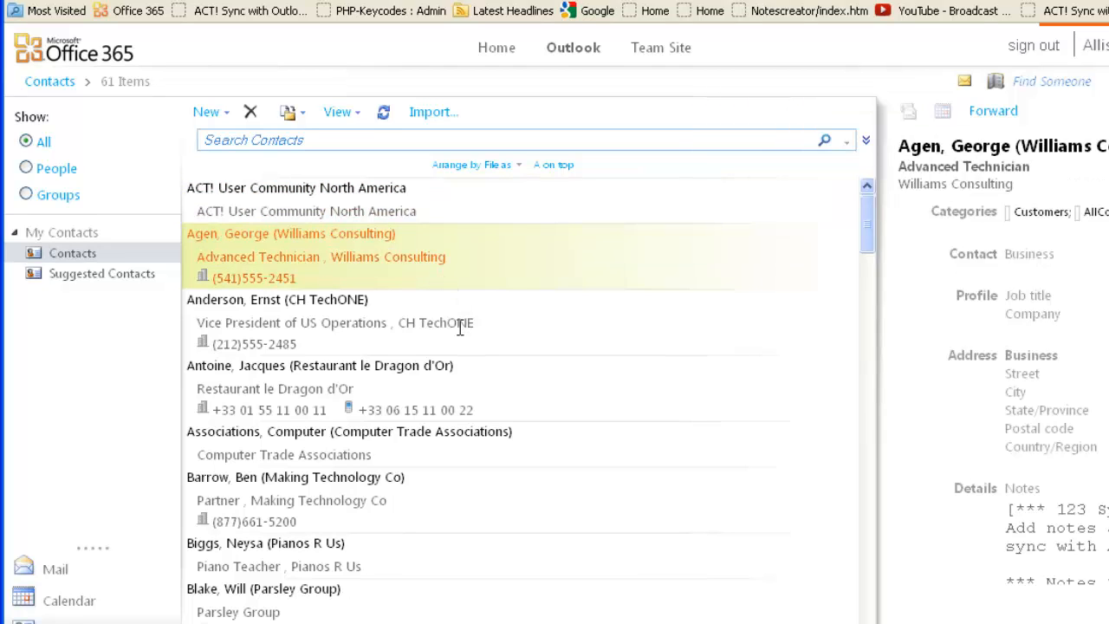
click(354, 322)
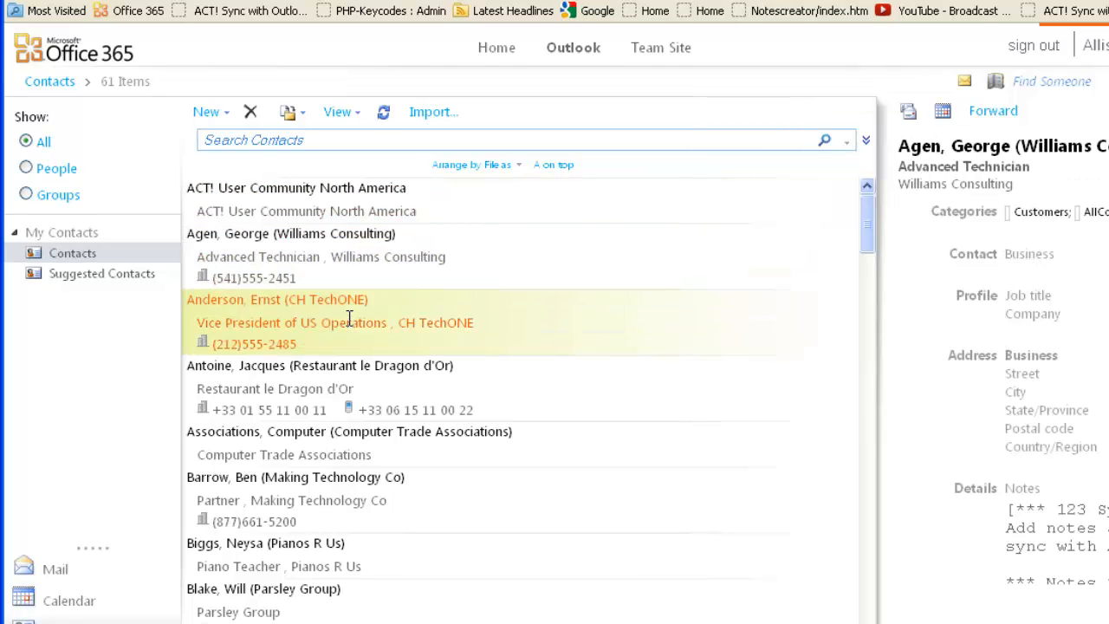
click(431, 454)
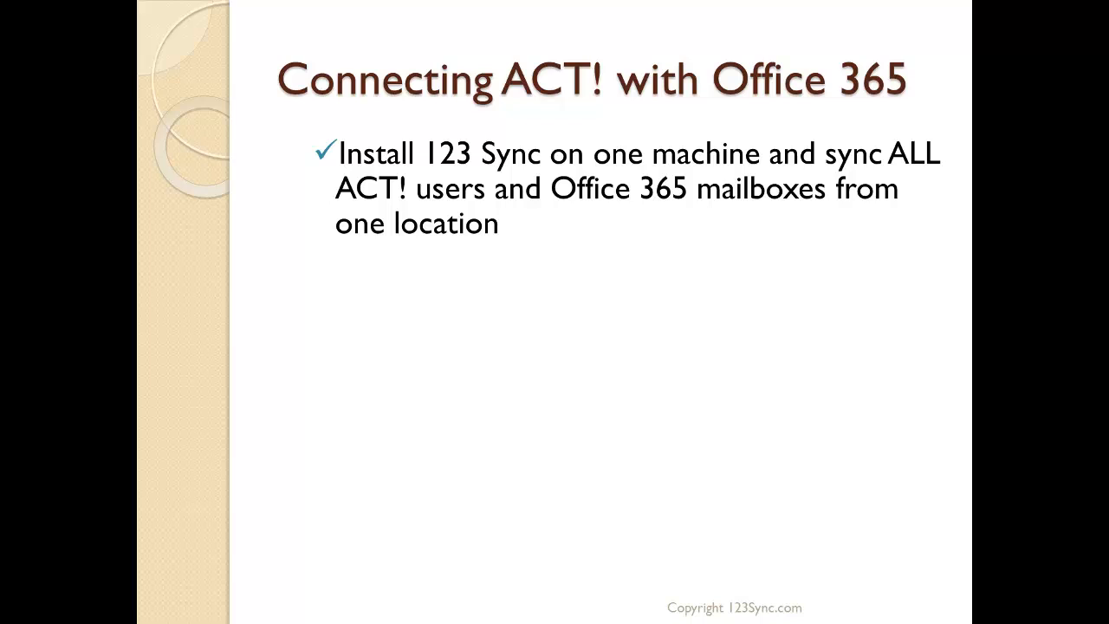
key(Right)
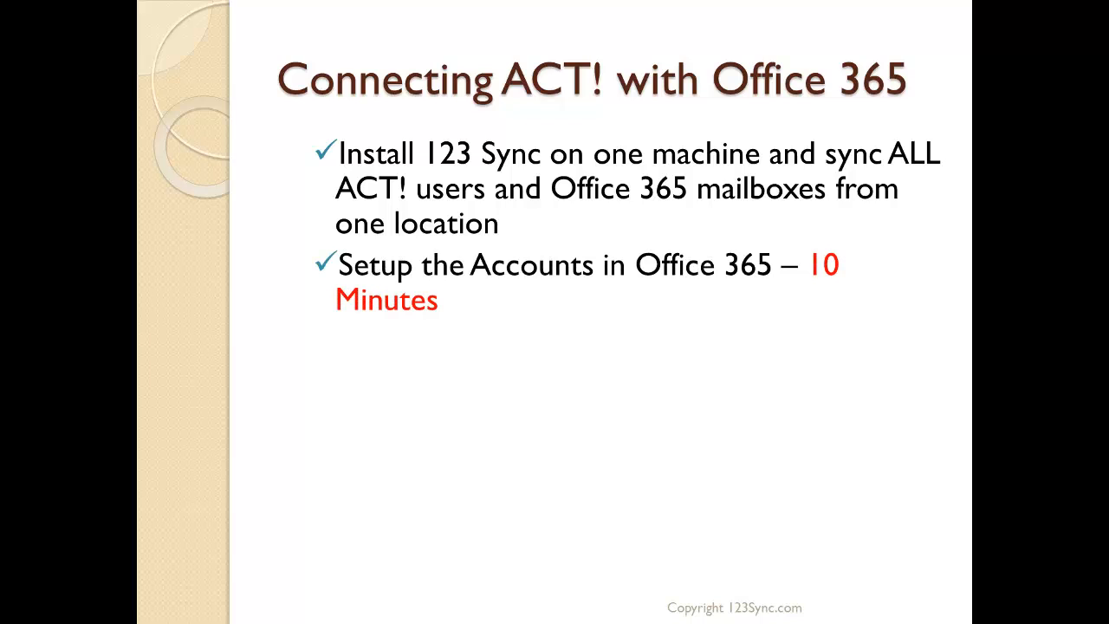